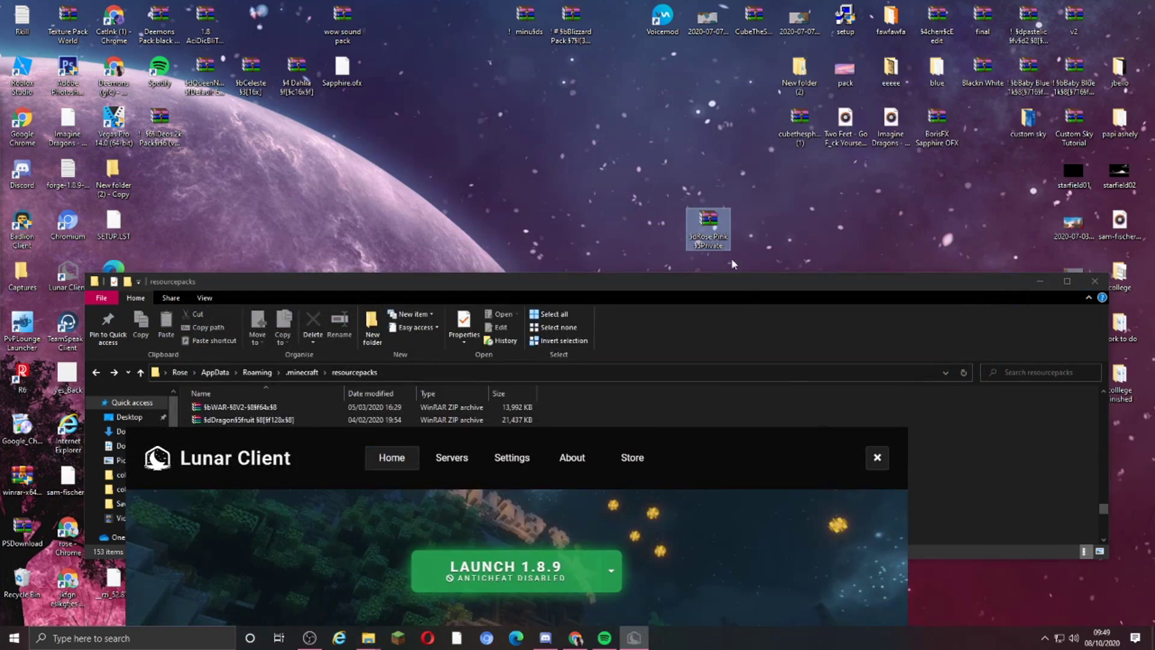
Place the Rose Pink pack archive beside the cherry archive on the desktop and look through the resourcepacks folder
{"action": "left_click_drag", "start_coordinate": [725, 281], "coordinate": [797, 519]}
{"action": "left_click_drag", "start_coordinate": [711, 230], "coordinate": [530, 331]}
{"action": "left_click_drag", "start_coordinate": [532, 333], "coordinate": [444, 335]}
{"action": "left_click_drag", "start_coordinate": [657, 520], "coordinate": [623, 203]}
{"action": "scroll", "coordinate": [309, 402], "scroll_direction": "down", "scroll_amount": 10}
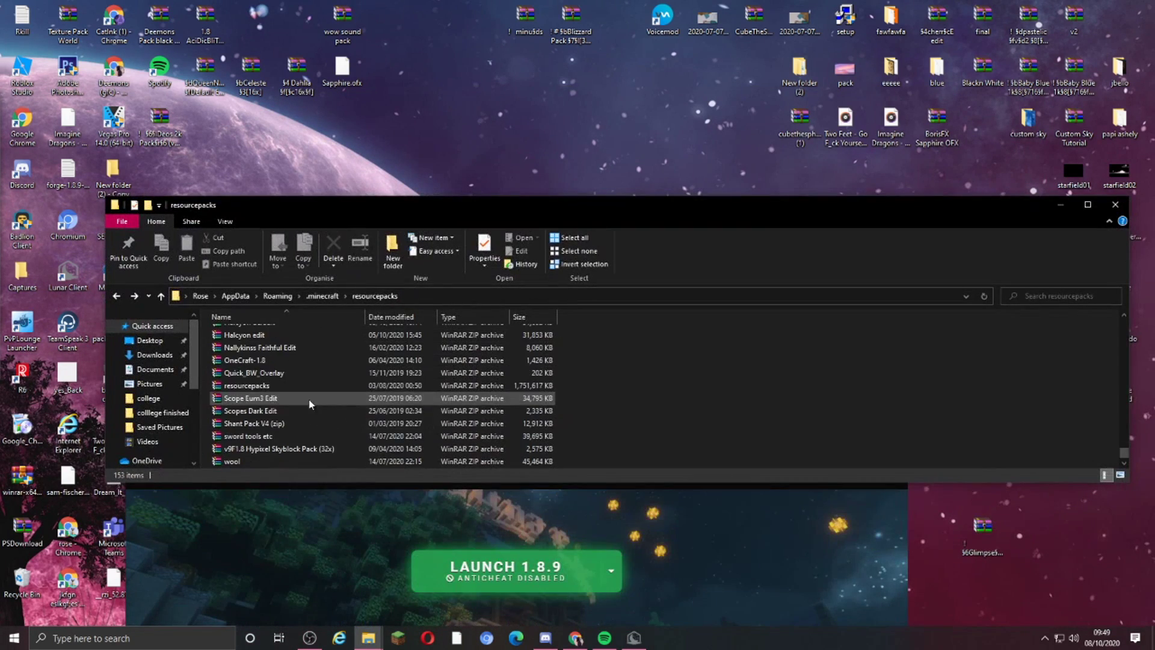
{"action": "left_click", "coordinate": [1079, 204]}
Launch version 1.8.9 from Lunar Client and open the singleplayer world "showcase"
{"action": "left_click", "coordinate": [516, 570]}
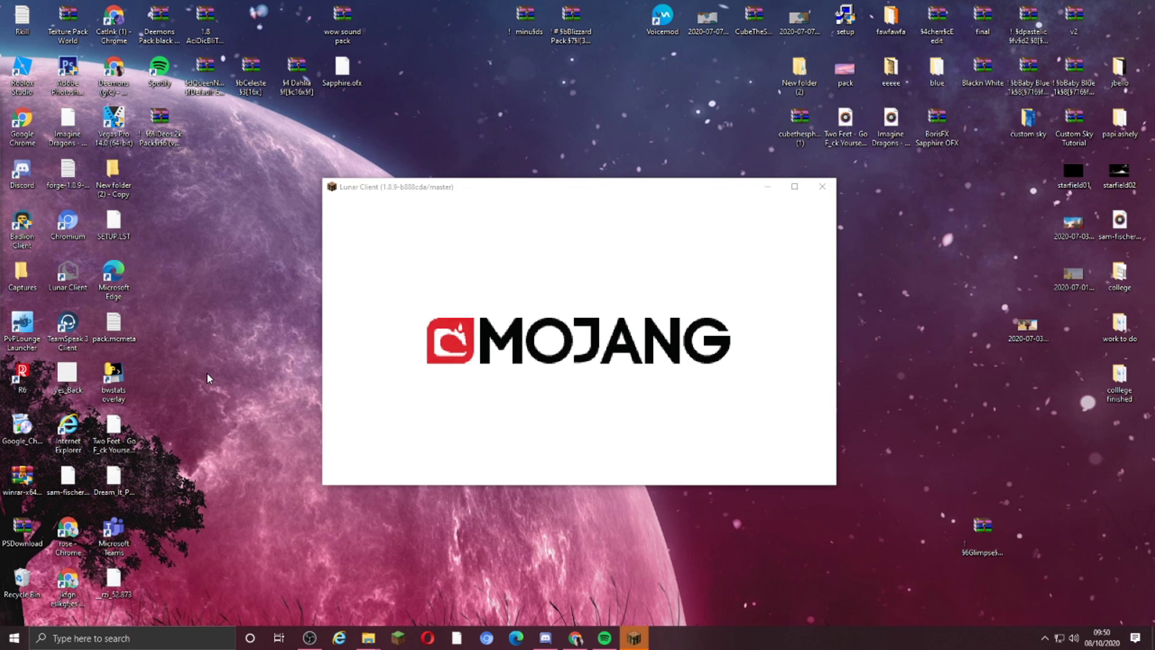
{"action": "left_click", "coordinate": [523, 352]}
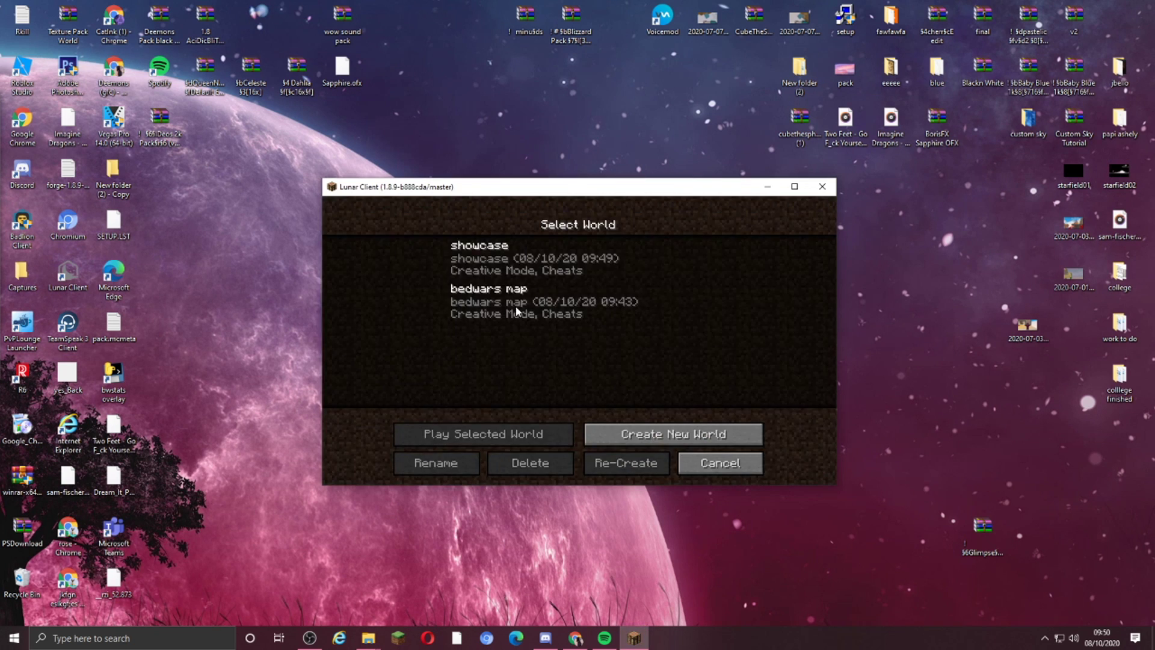
{"action": "double_click", "coordinate": [516, 260]}
Find the Peach-16x resource pack in the game's resource pack options and apply it
{"action": "key", "text": "Escape"}
{"action": "left_click", "coordinate": [518, 376]}
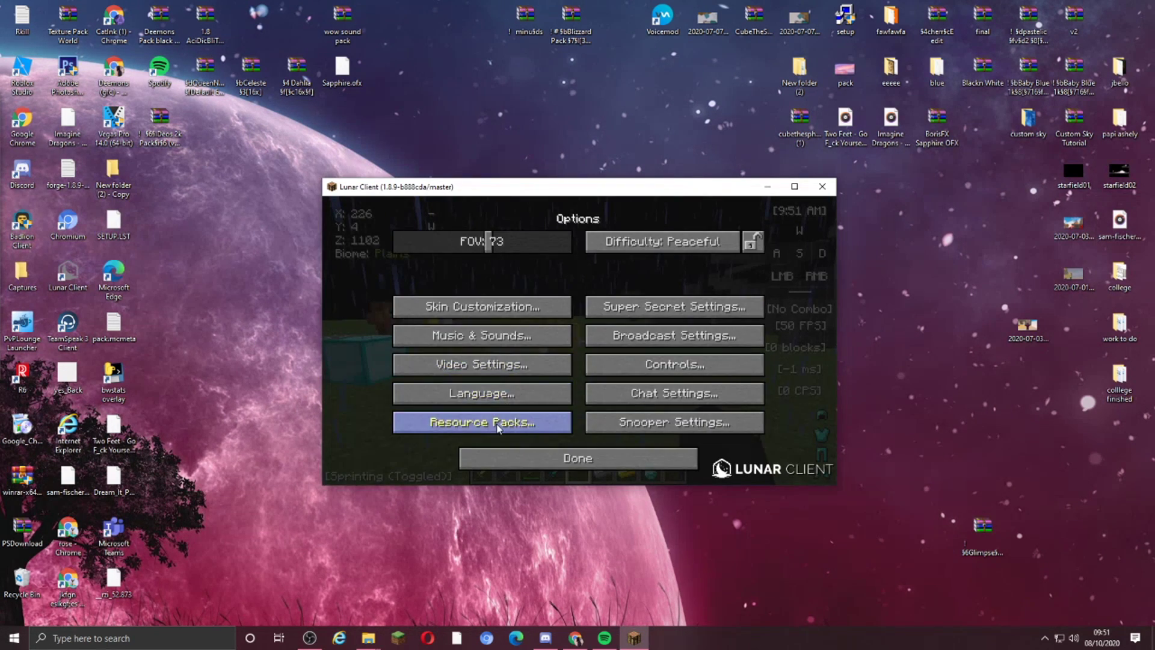
{"action": "left_click", "coordinate": [481, 418]}
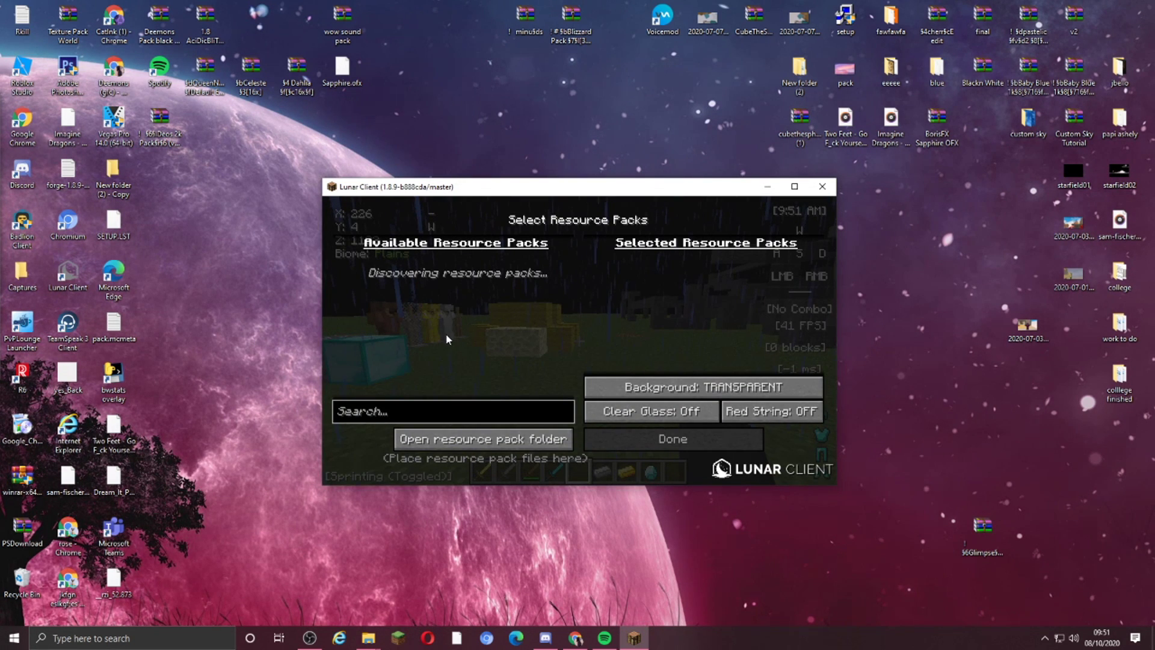
{"action": "scroll", "coordinate": [404, 354], "scroll_direction": "down", "scroll_amount": 6}
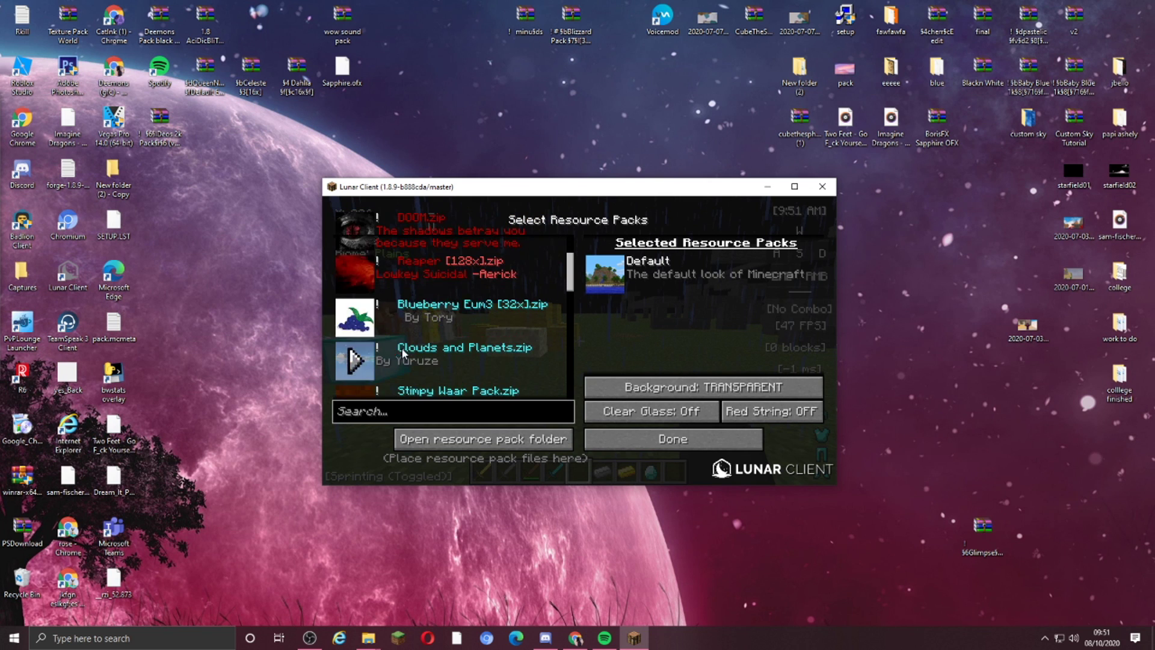
{"action": "scroll", "coordinate": [462, 250], "scroll_direction": "down", "scroll_amount": 5}
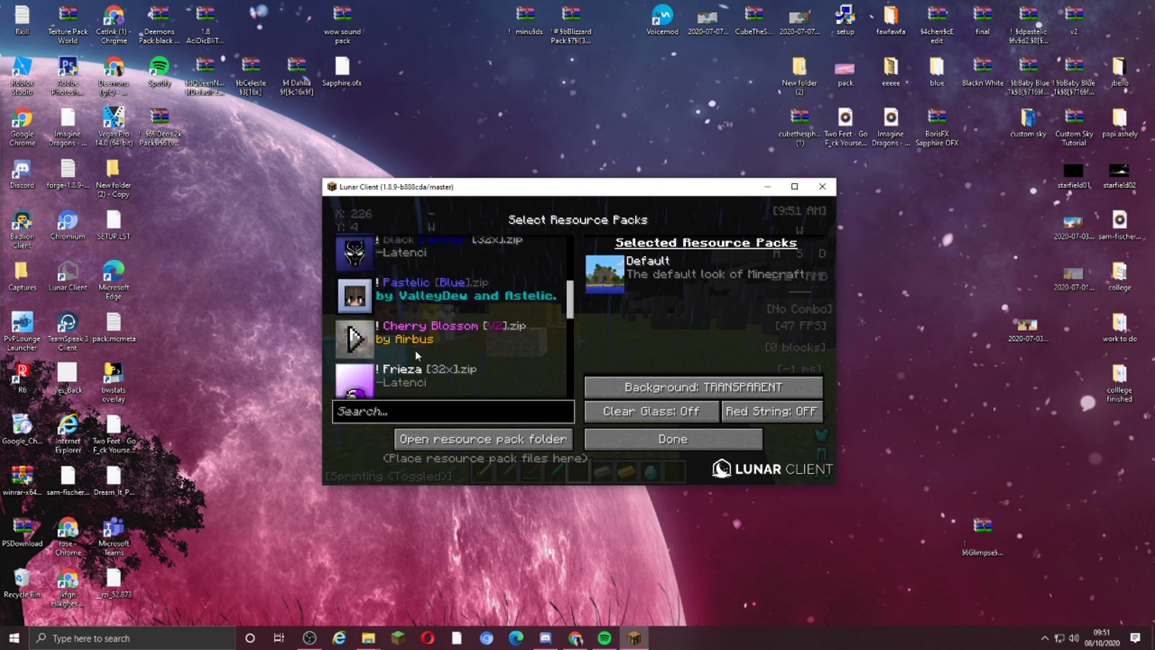
{"action": "scroll", "coordinate": [411, 349], "scroll_direction": "down", "scroll_amount": 3}
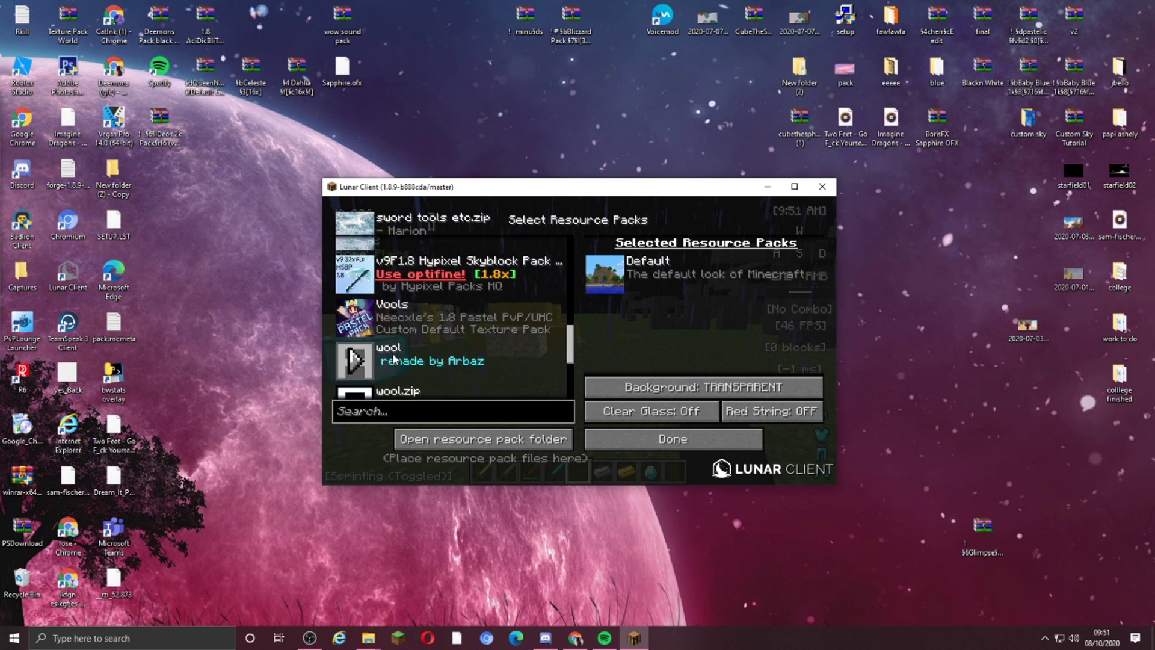
{"action": "scroll", "coordinate": [392, 361], "scroll_direction": "down", "scroll_amount": 5}
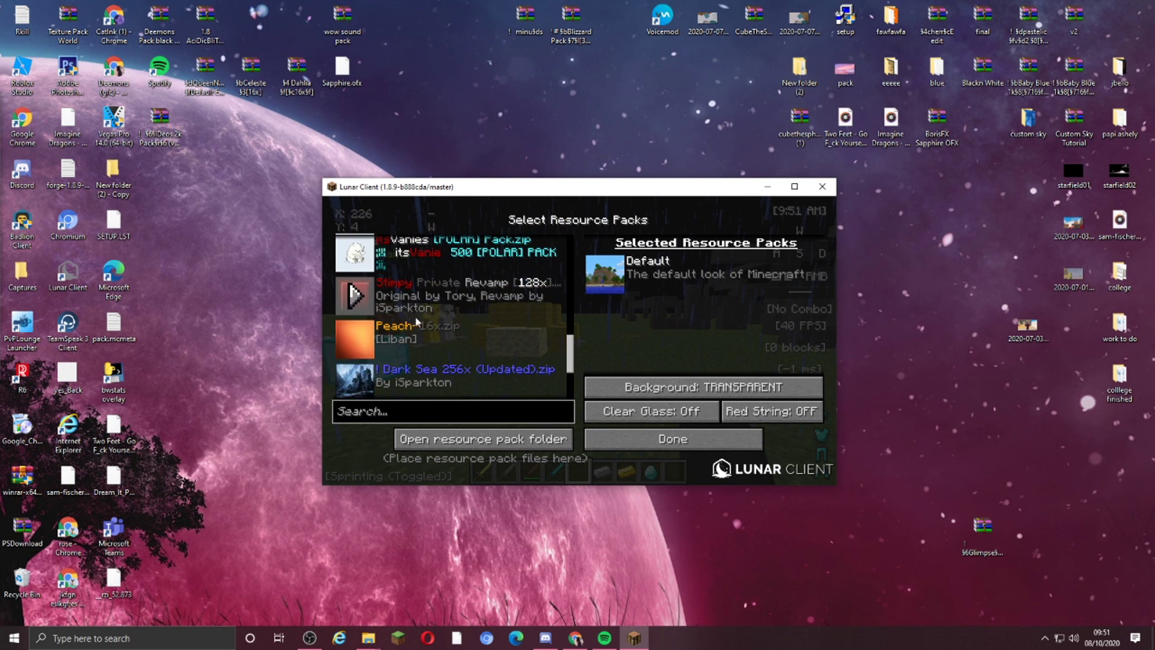
{"action": "left_click", "coordinate": [354, 338]}
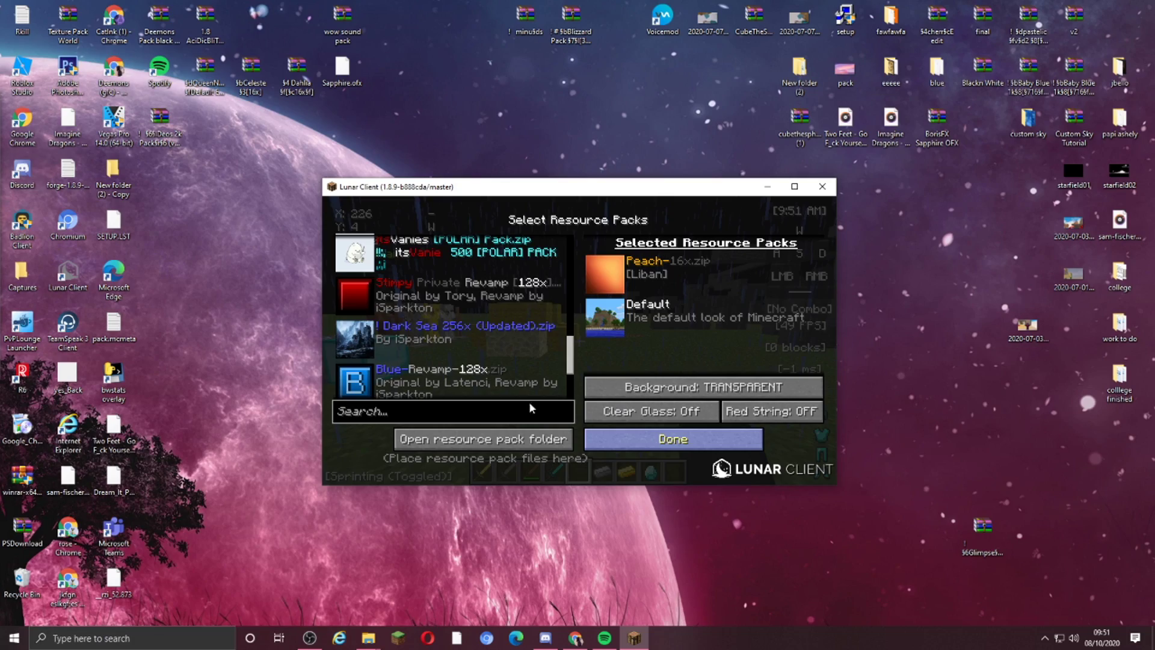
{"action": "left_click", "coordinate": [673, 439]}
Examine the pack's hotbar items, armour stands, ore blocks and bed by moving around the showcase world
{"action": "key", "text": "w"}
{"action": "key", "text": "space"}
{"action": "key", "text": "d"}
{"action": "key", "text": "2"}
{"action": "key", "text": "3"}
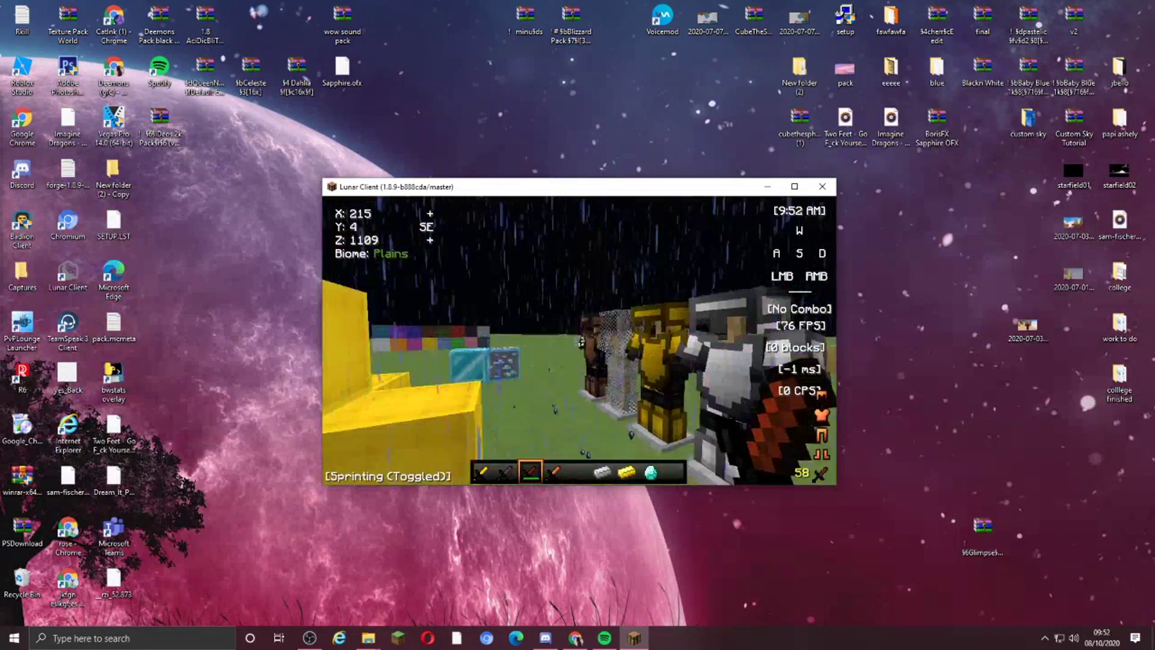
{"action": "key", "text": "4"}
{"action": "key", "text": "5"}
{"action": "key", "text": "w"}
{"action": "key", "text": "space"}
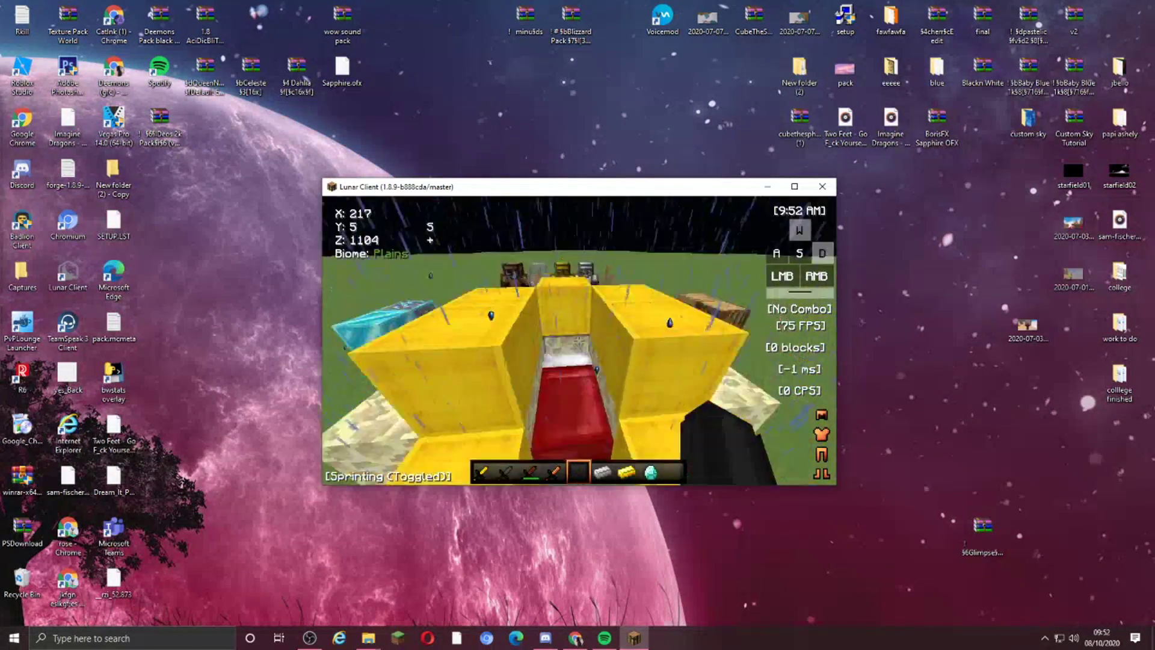
{"action": "key", "text": "space"}
Look through the creative inventory's item categories, including Brewing and Materials, to check the pack's item textures
{"action": "key", "text": "e"}
{"action": "scroll", "coordinate": [618, 363], "scroll_direction": "down", "scroll_amount": 10}
{"action": "left_click", "coordinate": [585, 436]}
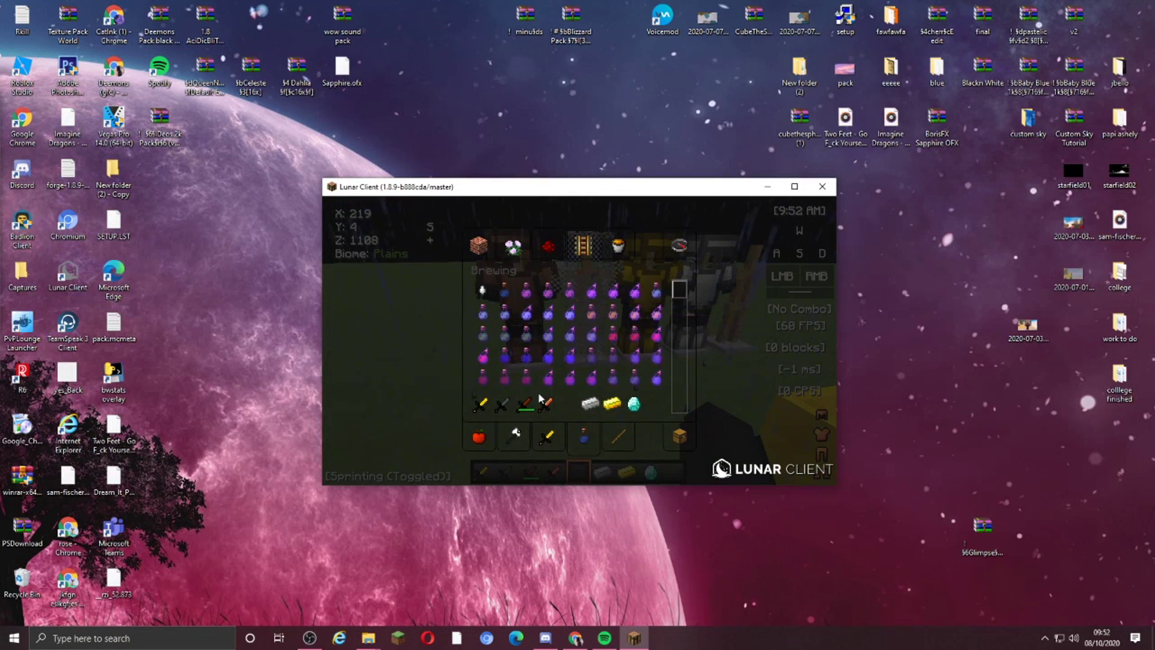
{"action": "left_click", "coordinate": [514, 435]}
{"action": "left_click", "coordinate": [548, 247]}
{"action": "left_click", "coordinate": [618, 436]}
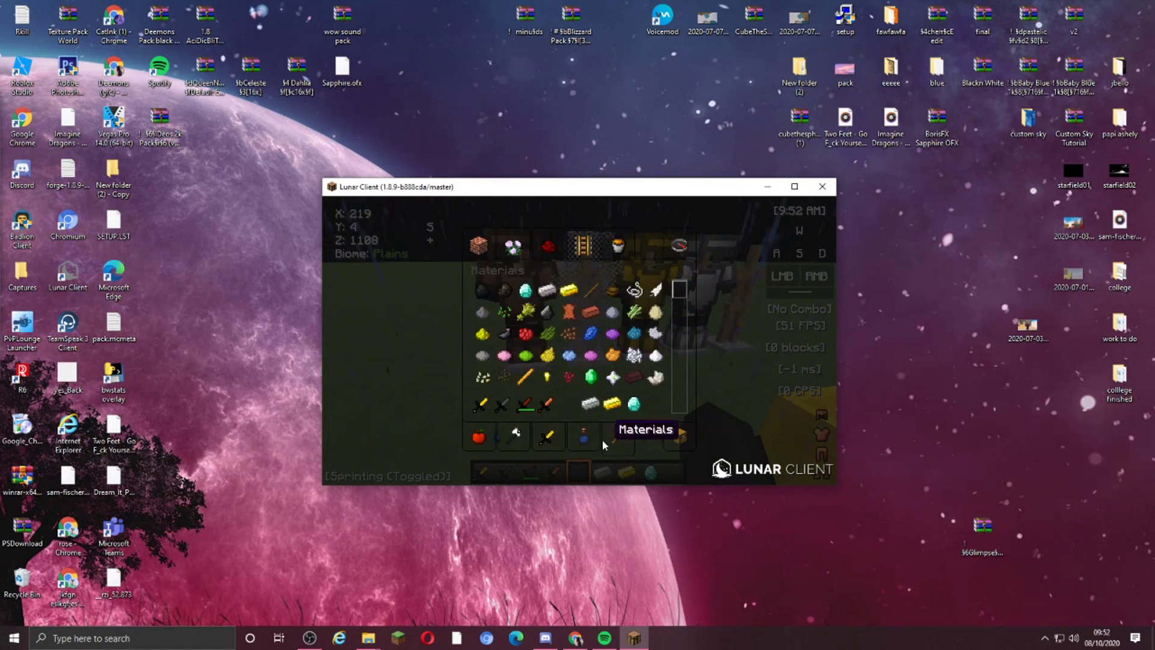
{"action": "left_click", "coordinate": [680, 436]}
{"action": "key", "text": "Escape"}
Leave the showcase world and close both the game and the Lunar Client launcher
{"action": "key", "text": "Escape"}
{"action": "left_click", "coordinate": [578, 403]}
{"action": "left_click", "coordinate": [822, 187]}
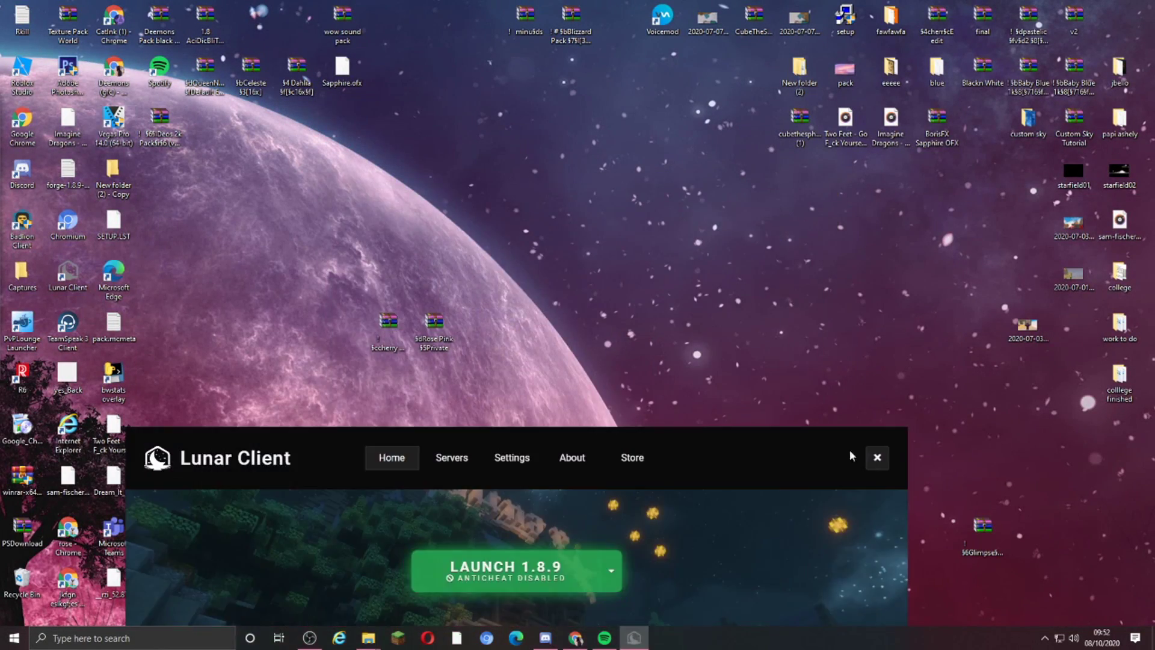
{"action": "left_click", "coordinate": [876, 457]}
{"action": "left_click_drag", "start_coordinate": [437, 335], "coordinate": [530, 335]}
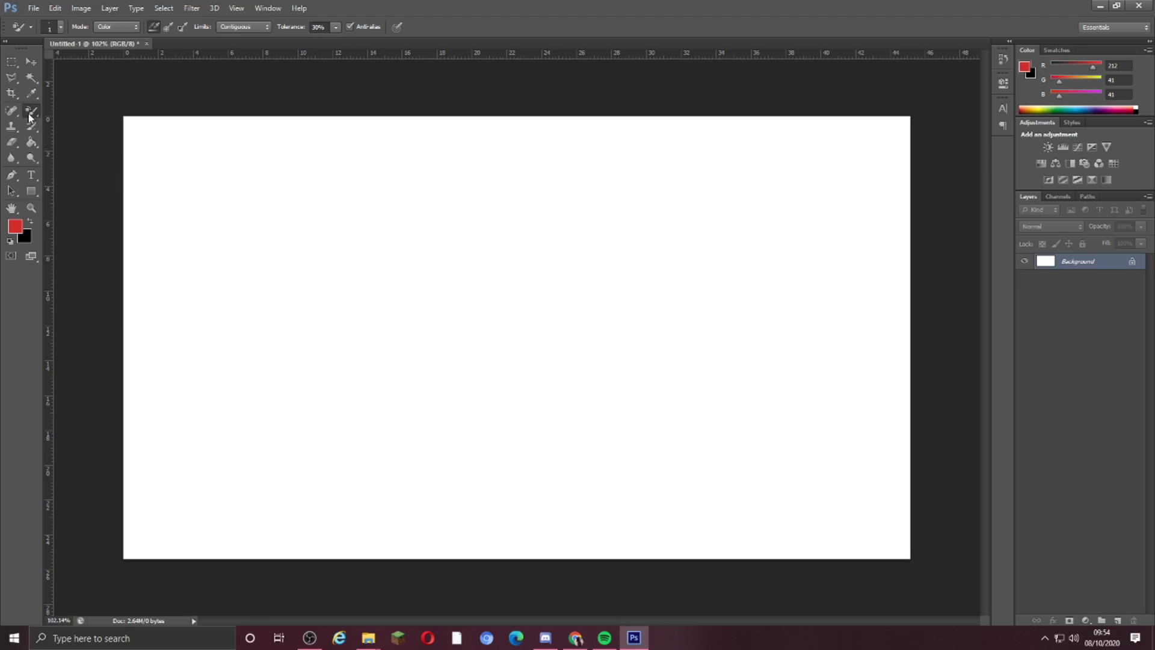
In Photoshop, paint a red vertical stroke near the white canvas's left edge with a 67 px brush at 100% hardness
{"action": "left_click_drag", "start_coordinate": [251, 219], "coordinate": [212, 353]}
{"action": "key", "text": "ctrl+z"}
{"action": "left_click", "coordinate": [60, 29]}
{"action": "left_click", "coordinate": [56, 72]}
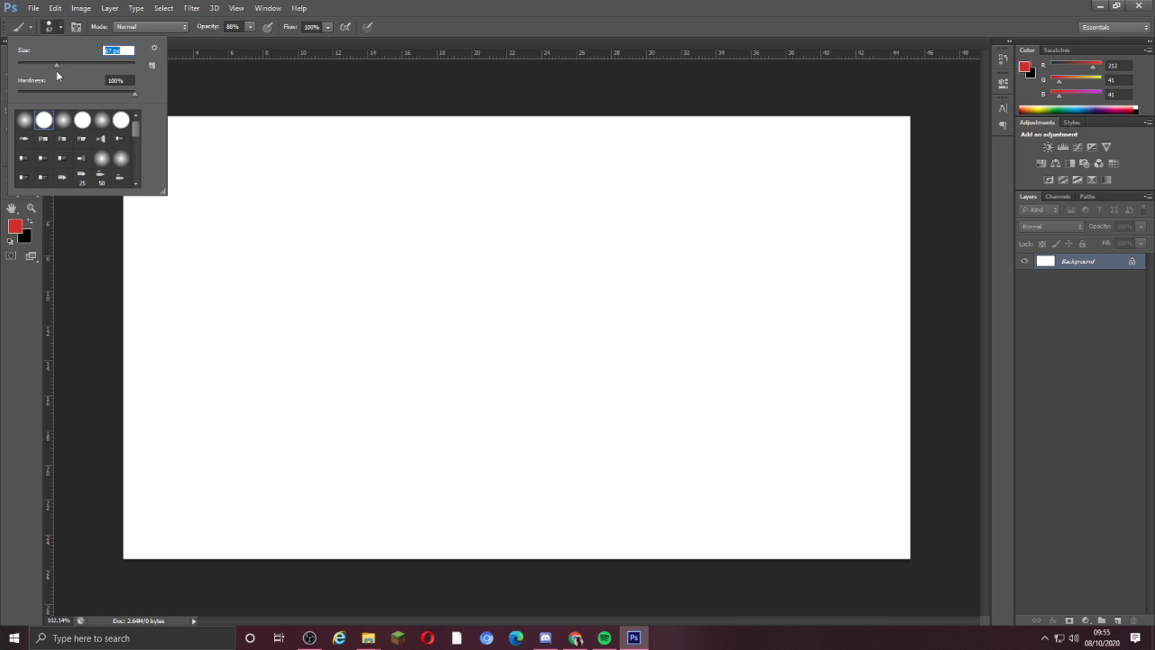
{"action": "left_click_drag", "start_coordinate": [223, 218], "coordinate": [199, 370]}
Choose a slightly darker red foreground colour and paint a second slanted stroke beside the first one
{"action": "left_click", "coordinate": [18, 227]}
{"action": "mouse_move", "coordinate": [557, 425]}
{"action": "left_mouse_down"}
{"action": "mouse_move", "coordinate": [545, 409]}
{"action": "mouse_move", "coordinate": [558, 430]}
{"action": "left_mouse_up"}
{"action": "left_click", "coordinate": [715, 384]}
{"action": "left_click_drag", "start_coordinate": [364, 238], "coordinate": [310, 382]}
Set the foreground colour to RGB 255, 112, 112 and paint a light red stroke near the canvas centre
{"action": "left_click", "coordinate": [15, 225]}
{"action": "left_click_drag", "start_coordinate": [579, 438], "coordinate": [516, 391]}
{"action": "left_click", "coordinate": [721, 386]}
{"action": "left_click_drag", "start_coordinate": [539, 273], "coordinate": [502, 401]}
{"action": "left_click", "coordinate": [502, 401]}
{"action": "left_click", "coordinate": [500, 413]}
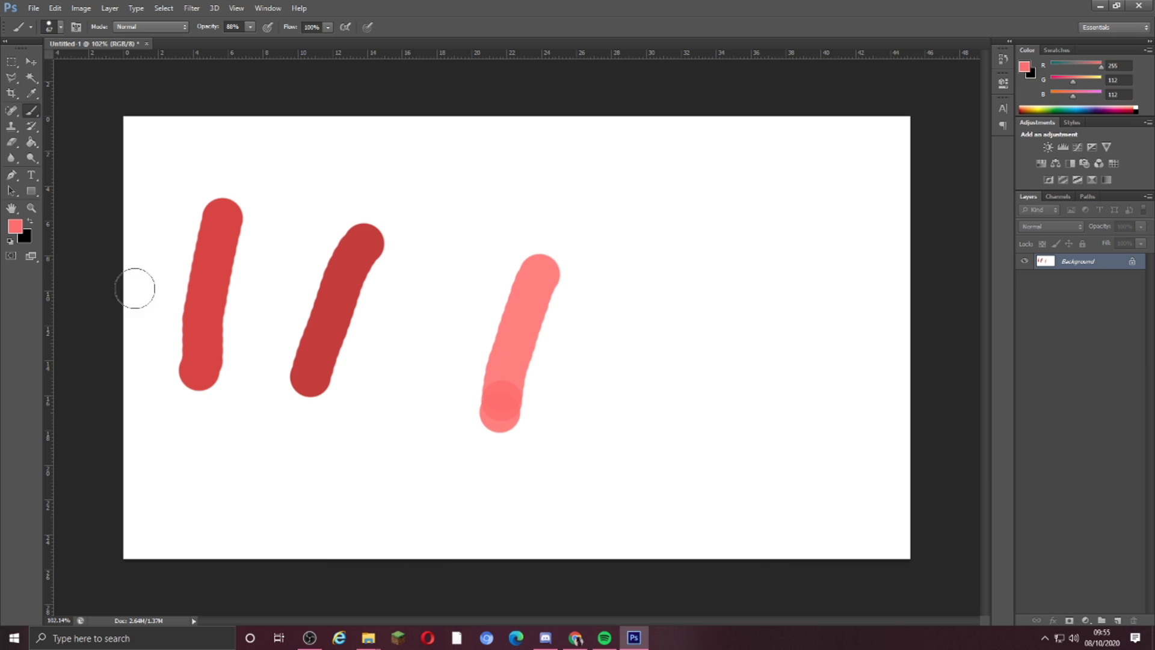
Set the foreground colour to RGB 182, 11, 11 and paint a fourth stroke on the right half of the canvas
{"action": "left_click", "coordinate": [15, 226]}
{"action": "left_click", "coordinate": [577, 432]}
{"action": "left_click", "coordinate": [716, 384]}
{"action": "left_click_drag", "start_coordinate": [730, 281], "coordinate": [698, 440]}
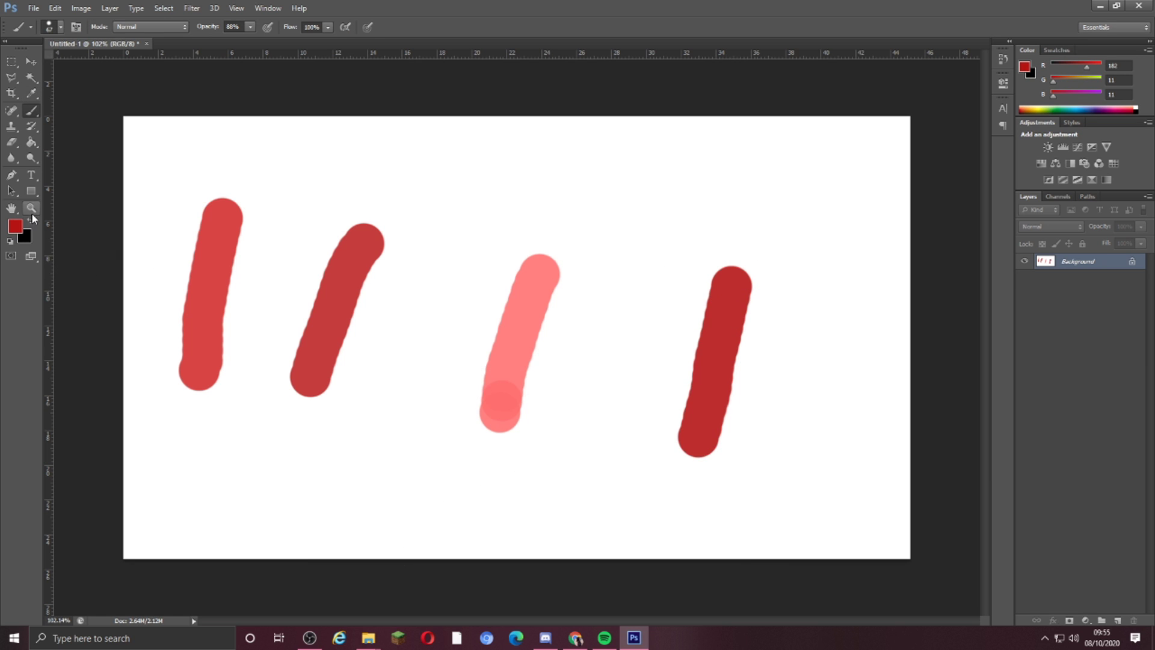
Set the foreground colour to RGB 172, 5, 5 and paint a fifth stroke near the canvas's right edge
{"action": "left_click", "coordinate": [15, 225]}
{"action": "left_click", "coordinate": [576, 439]}
{"action": "left_click", "coordinate": [715, 384]}
{"action": "left_click_drag", "start_coordinate": [819, 299], "coordinate": [805, 443]}
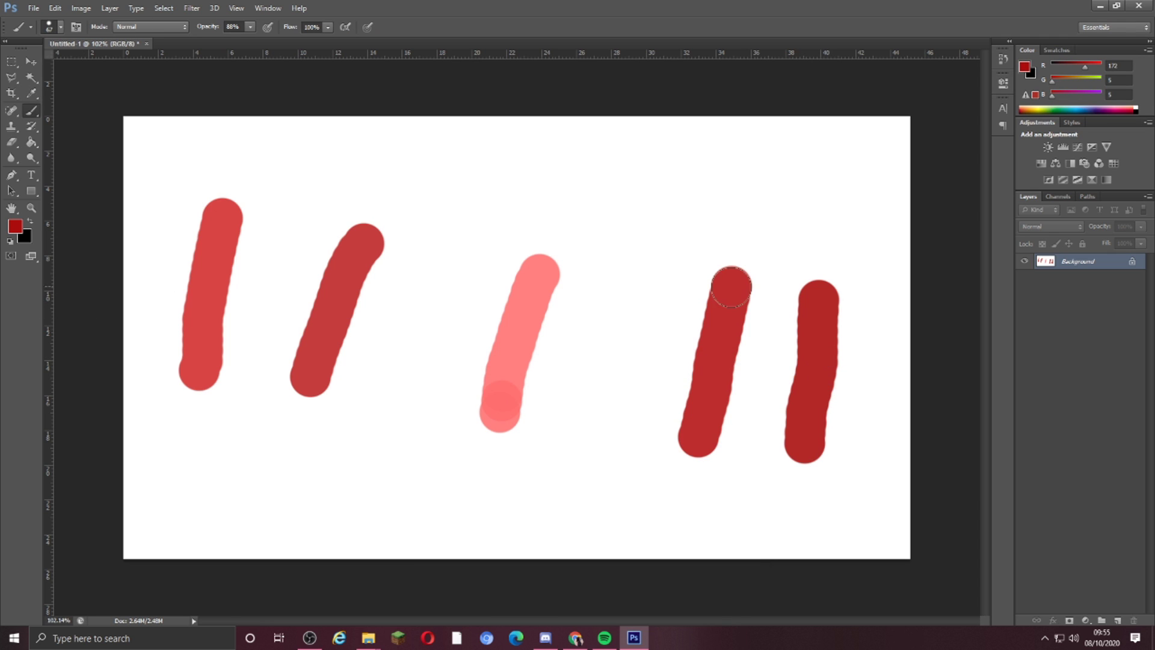
Brush the dark red across most of the canvas, over all the sample strokes, and keep it as the foreground colour
{"action": "mouse_move", "coordinate": [825, 240]}
{"action": "left_mouse_down"}
{"action": "mouse_move", "coordinate": [673, 398]}
{"action": "mouse_move", "coordinate": [807, 351]}
{"action": "mouse_move", "coordinate": [319, 288]}
{"action": "mouse_move", "coordinate": [743, 181]}
{"action": "mouse_move", "coordinate": [516, 408]}
{"action": "mouse_move", "coordinate": [217, 472]}
{"action": "left_mouse_up"}
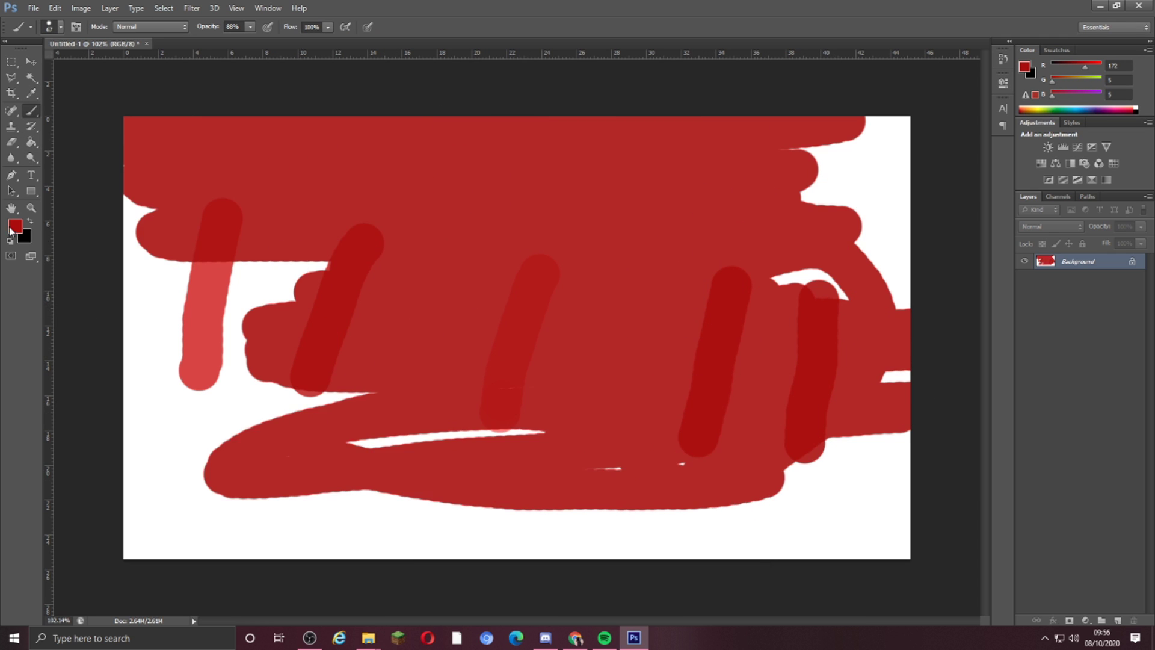
{"action": "left_click", "coordinate": [15, 225]}
{"action": "left_click", "coordinate": [715, 384]}
{"action": "key", "text": "b"}
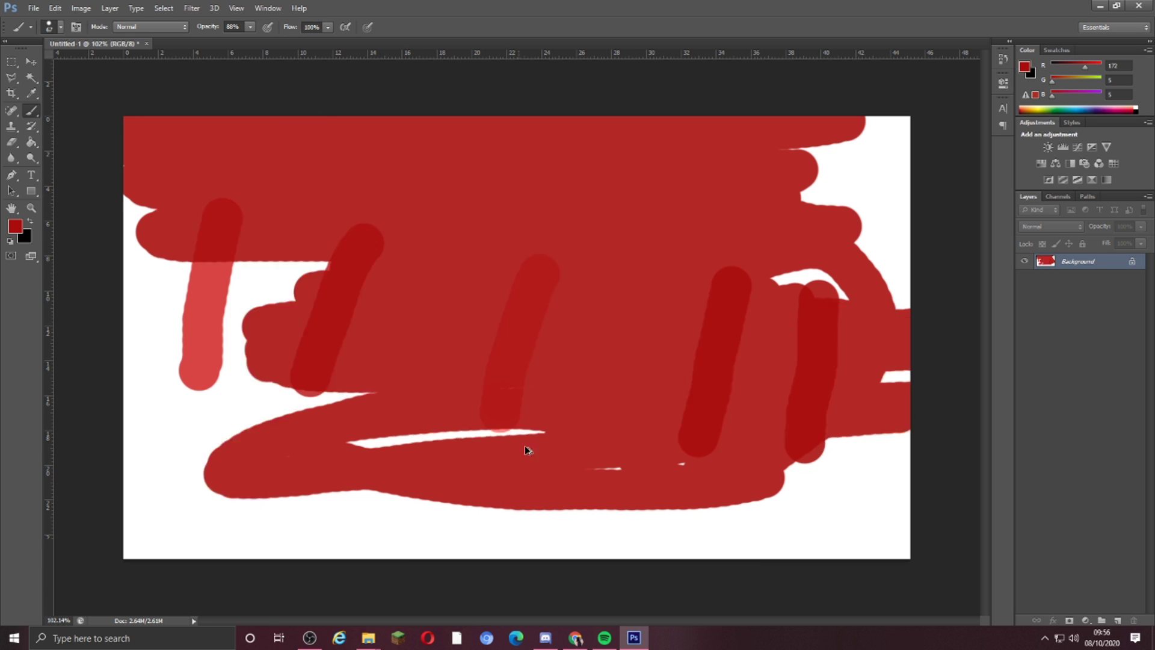
Undo the dark red scribble and the most recent sample strokes
{"action": "key", "text": "ctrl+alt+z"}
{"action": "key", "text": "ctrl+alt+z"}
{"action": "key", "text": "ctrl+alt+z"}
{"action": "key", "text": "ctrl+alt+z"}
{"action": "key", "text": "ctrl+alt+z"}
{"action": "key", "text": "ctrl+alt+z"}
{"action": "key", "text": "ctrl+alt+z"}
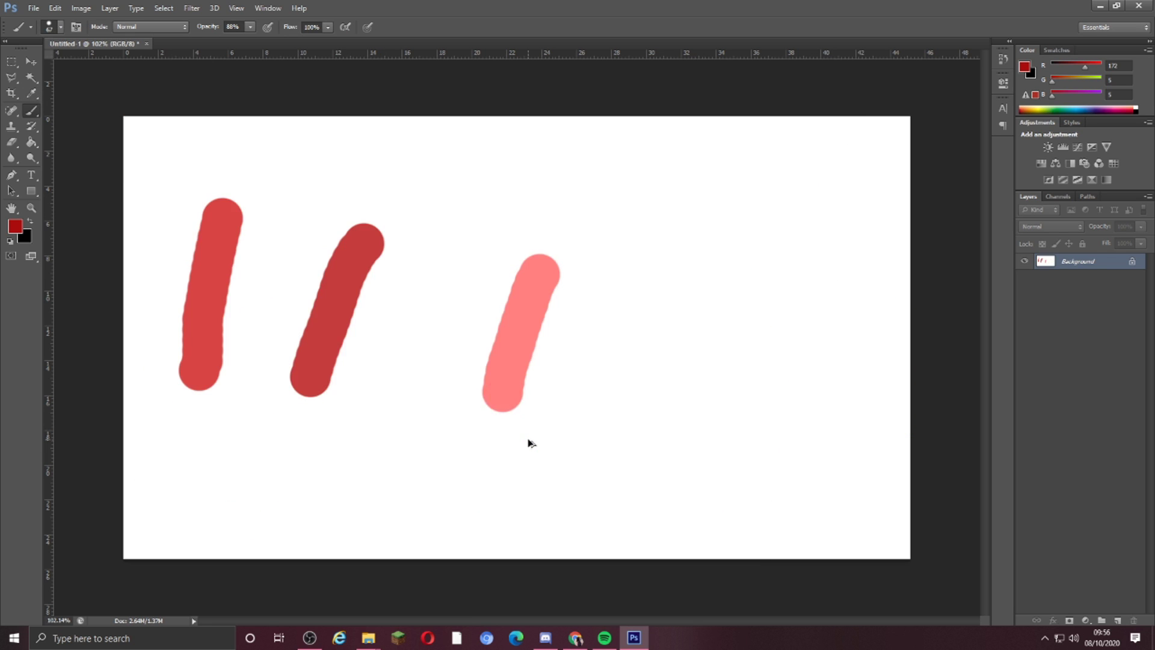
Fill the canvas with the dark red foreground colour using the Paint Bucket tool
{"action": "left_click", "coordinate": [31, 142]}
{"action": "left_click", "coordinate": [408, 368]}
{"action": "scroll", "coordinate": [325, 283], "scroll_direction": "up", "scroll_amount": 1}
{"action": "scroll", "coordinate": [326, 283], "scroll_direction": "down", "scroll_amount": 5}
Add a text layer reading "base colour" at the top-left corner of the red canvas
{"action": "left_click", "coordinate": [31, 175]}
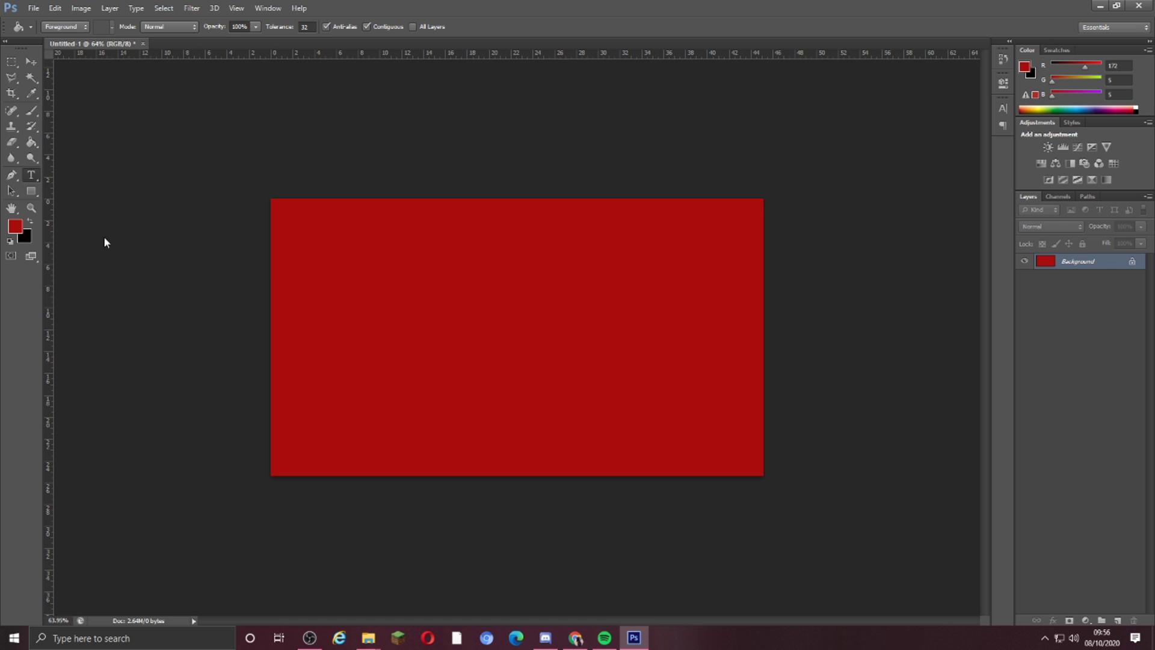
{"action": "left_click", "coordinate": [283, 200]}
{"action": "type", "text": "base colour"}
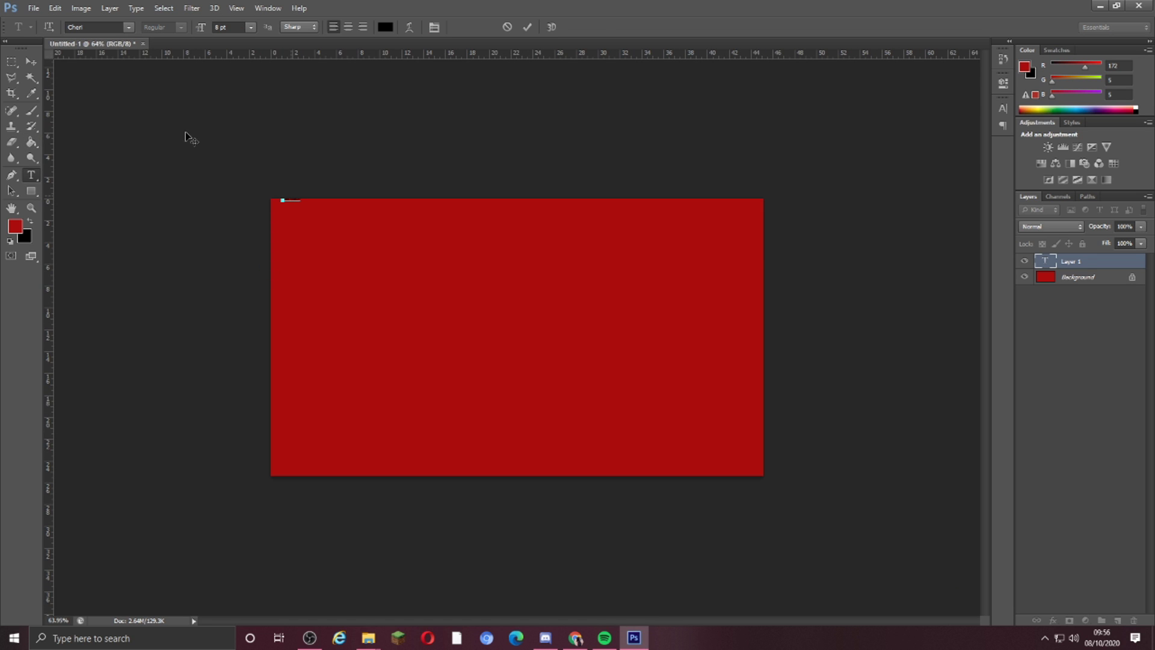
{"action": "left_click", "coordinate": [31, 62]}
{"action": "key", "text": "t"}
{"action": "scroll", "coordinate": [518, 336], "scroll_direction": "up", "scroll_amount": 3}
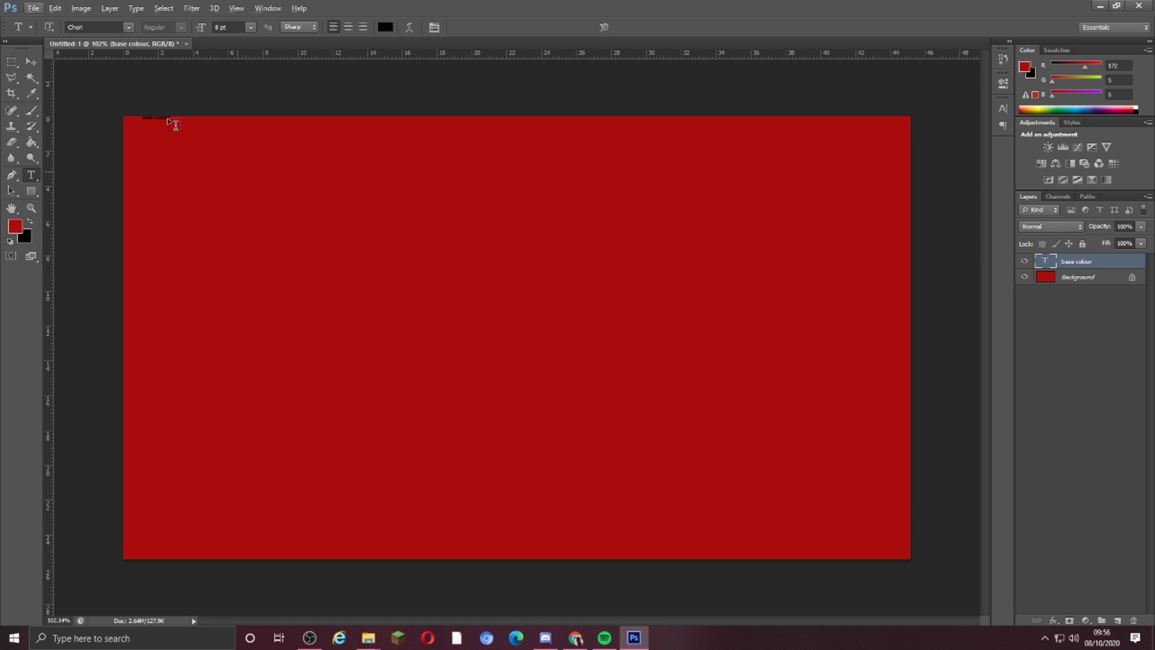
Enlarge the "base colour" text with Free Transform and shift it slightly to the left
{"action": "key", "text": "ctrl+t"}
{"action": "left_click_drag", "start_coordinate": [171, 121], "coordinate": [395, 268]}
{"action": "left_click_drag", "start_coordinate": [312, 149], "coordinate": [294, 152]}
{"action": "key", "text": "Return"}
{"action": "scroll", "coordinate": [427, 287], "scroll_direction": "down", "scroll_amount": 2}
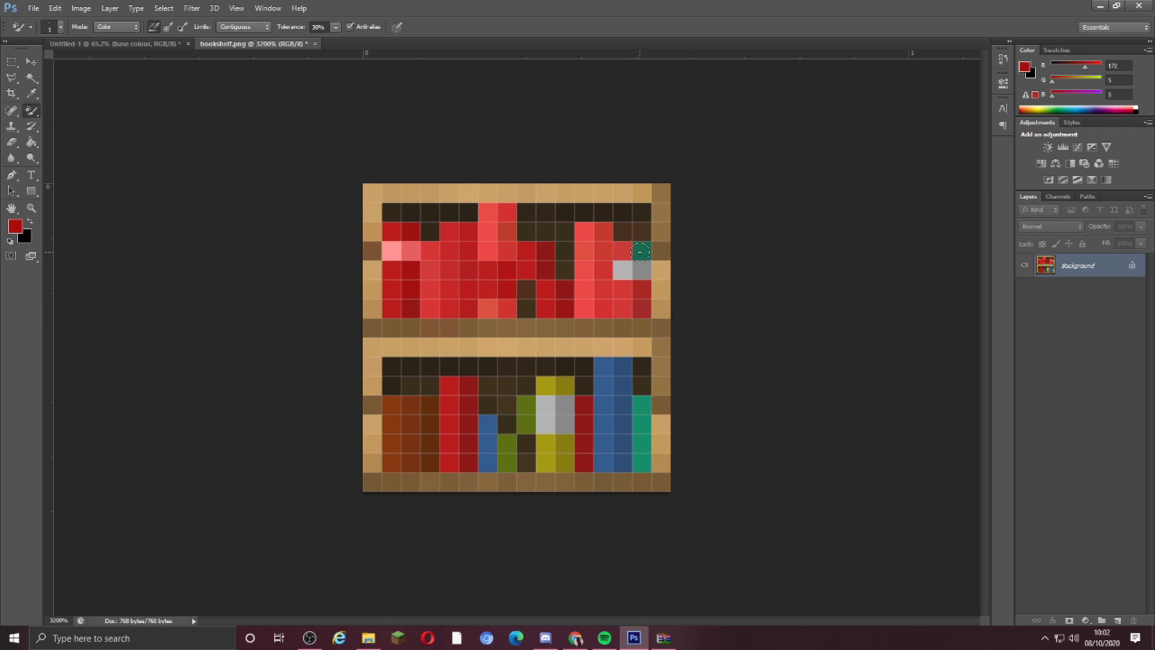
Recolour the light grey pixel on the upper shelf's right-hand book in bookshelf.png with the Color Replacement tool
{"action": "left_click", "coordinate": [626, 265]}
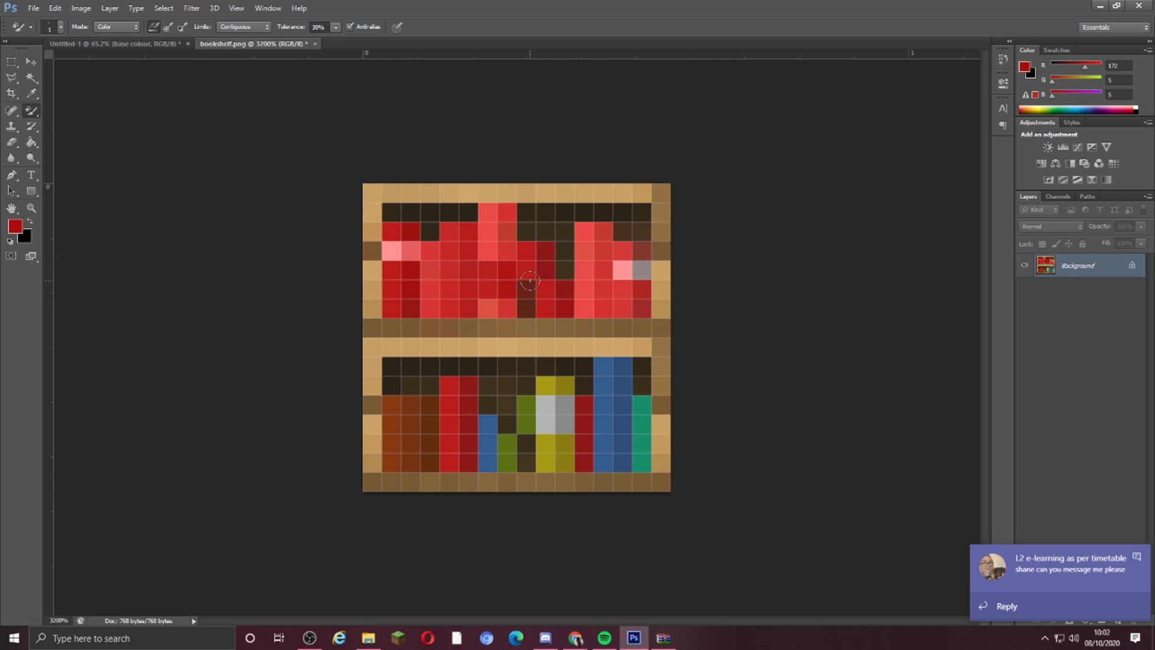
{"action": "scroll", "coordinate": [531, 265], "scroll_direction": "down", "scroll_amount": 4}
{"action": "scroll", "coordinate": [411, 430], "scroll_direction": "up", "scroll_amount": 4}
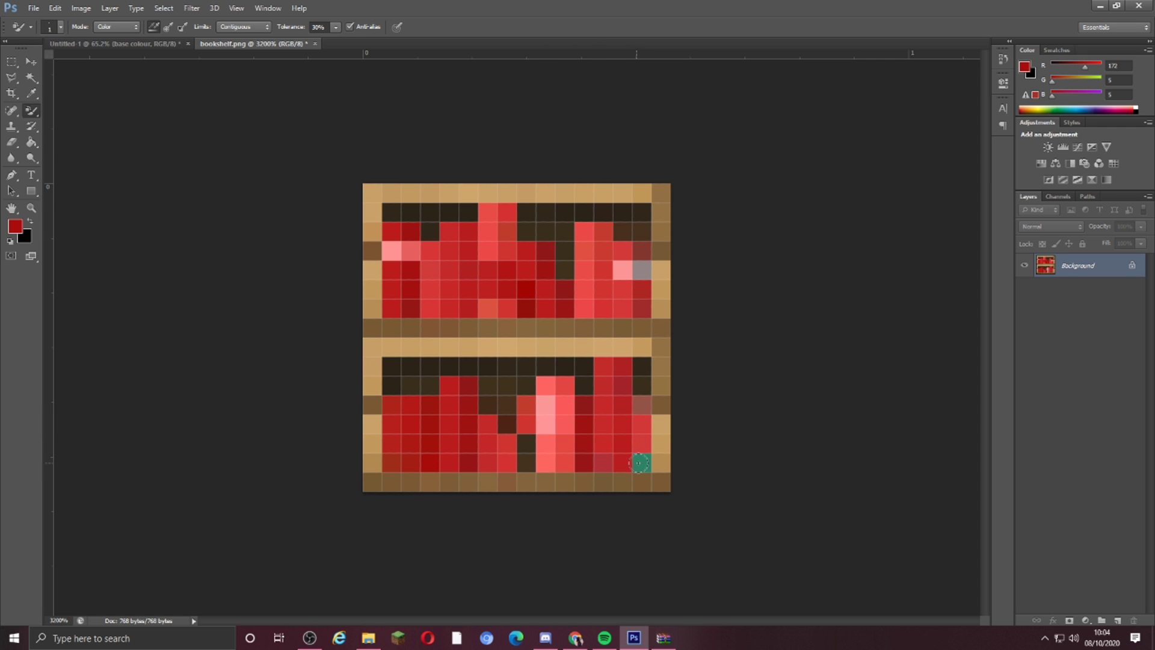
Sample the red of the lower shelf's rightmost book and cover the leftover green and grey pixels with the Pencil tool
{"action": "left_click", "coordinate": [34, 94]}
{"action": "left_click", "coordinate": [643, 438]}
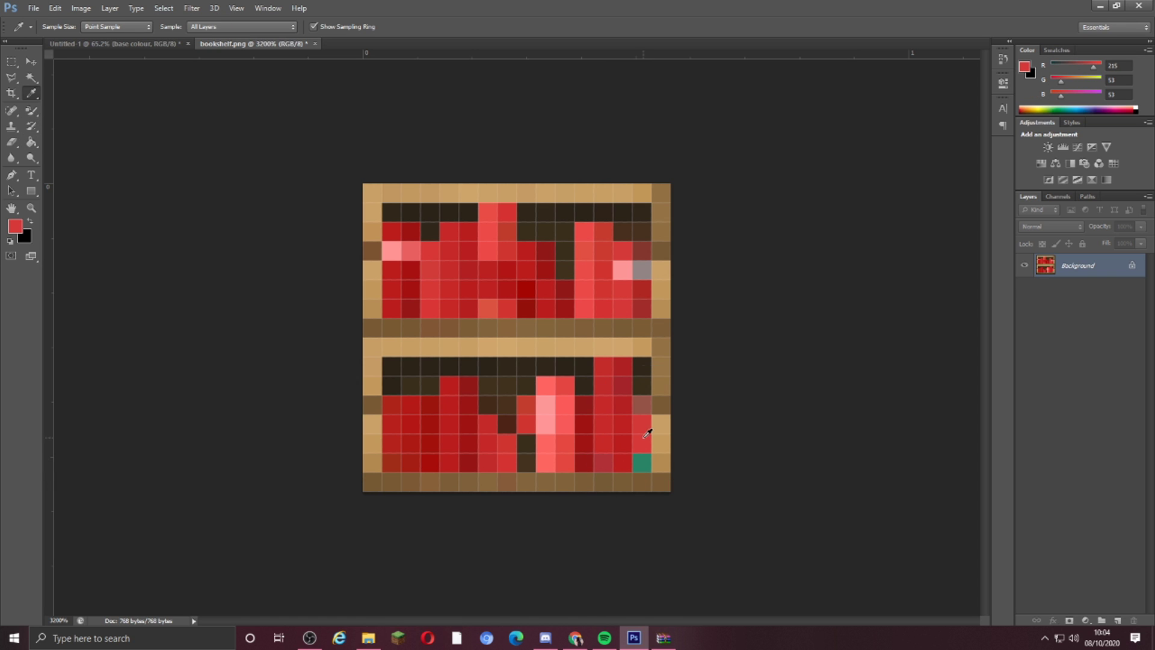
{"action": "right_click", "coordinate": [34, 114]}
{"action": "left_click", "coordinate": [75, 119]}
{"action": "left_click", "coordinate": [642, 463]}
{"action": "scroll", "coordinate": [551, 362], "scroll_direction": "down", "scroll_amount": 3}
{"action": "scroll", "coordinate": [552, 361], "scroll_direction": "up", "scroll_amount": 5}
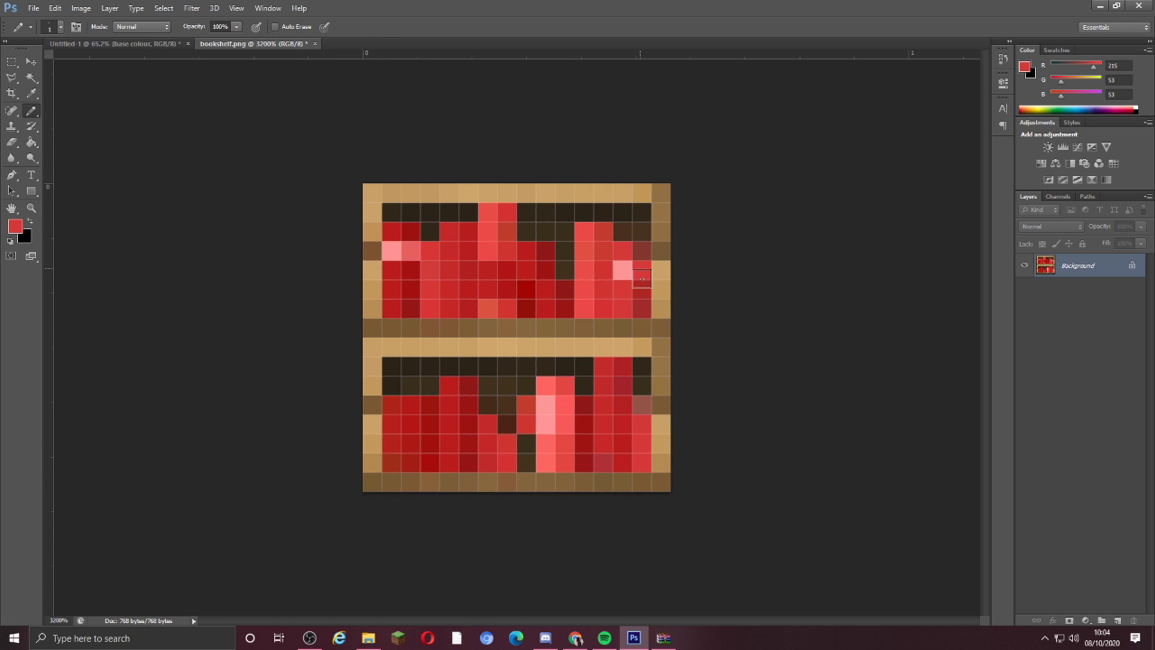
{"action": "scroll", "coordinate": [552, 306], "scroll_direction": "down", "scroll_amount": 2}
{"action": "scroll", "coordinate": [551, 304], "scroll_direction": "up", "scroll_amount": 2}
Sample the base red from the Untitled-1 canvas and pencil over the leftmost books on bookshelf.png's upper shelf
{"action": "left_click", "coordinate": [72, 46]}
{"action": "left_click", "coordinate": [33, 93]}
{"action": "left_click", "coordinate": [294, 240]}
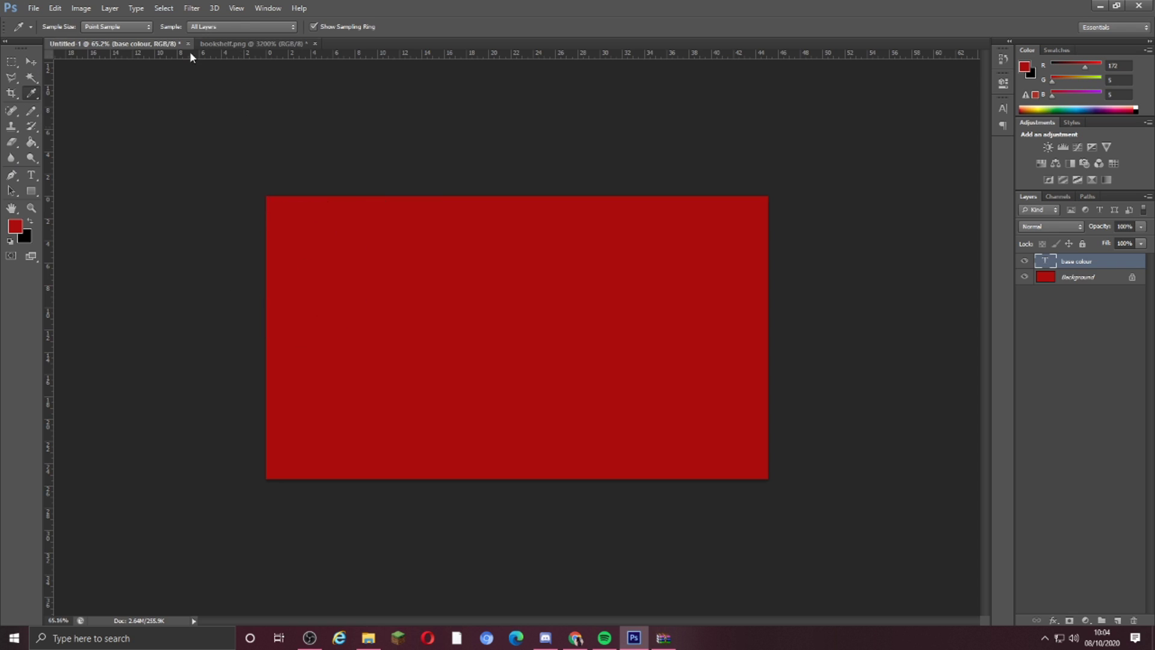
{"action": "left_click", "coordinate": [217, 45]}
{"action": "left_click", "coordinate": [31, 110]}
{"action": "left_click", "coordinate": [391, 231]}
{"action": "left_click", "coordinate": [429, 249]}
Repaint the remaining books on both shelves in different shades of red and pink
{"action": "mouse_move", "coordinate": [449, 234]}
{"action": "left_mouse_down"}
{"action": "mouse_move", "coordinate": [494, 212]}
{"action": "mouse_move", "coordinate": [519, 250]}
{"action": "mouse_move", "coordinate": [583, 278]}
{"action": "mouse_move", "coordinate": [582, 243]}
{"action": "mouse_move", "coordinate": [602, 235]}
{"action": "mouse_move", "coordinate": [664, 265]}
{"action": "mouse_move", "coordinate": [648, 292]}
{"action": "mouse_move", "coordinate": [638, 251]}
{"action": "left_mouse_up"}
{"action": "key", "text": "ctrl+z"}
{"action": "key", "text": "ctrl+s"}
{"action": "mouse_move", "coordinate": [387, 403]}
{"action": "left_mouse_down"}
{"action": "mouse_move", "coordinate": [458, 389]}
{"action": "mouse_move", "coordinate": [488, 429]}
{"action": "mouse_move", "coordinate": [517, 426]}
{"action": "mouse_move", "coordinate": [538, 394]}
{"action": "mouse_move", "coordinate": [589, 403]}
{"action": "mouse_move", "coordinate": [619, 373]}
{"action": "mouse_move", "coordinate": [642, 467]}
{"action": "left_mouse_up"}
{"action": "left_click_drag", "start_coordinate": [635, 274], "coordinate": [639, 310]}
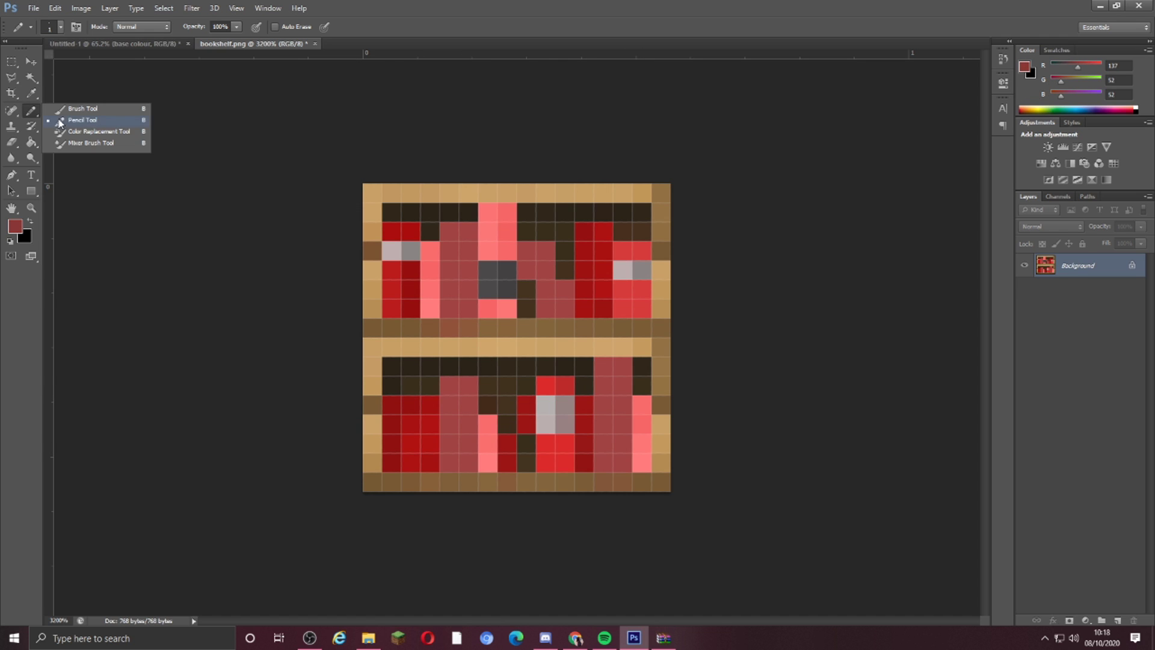
Set the foreground colour to RGB 219, 62, 62 and brush over the dull red book left of centre on the lower shelf
{"action": "left_click", "coordinate": [66, 110]}
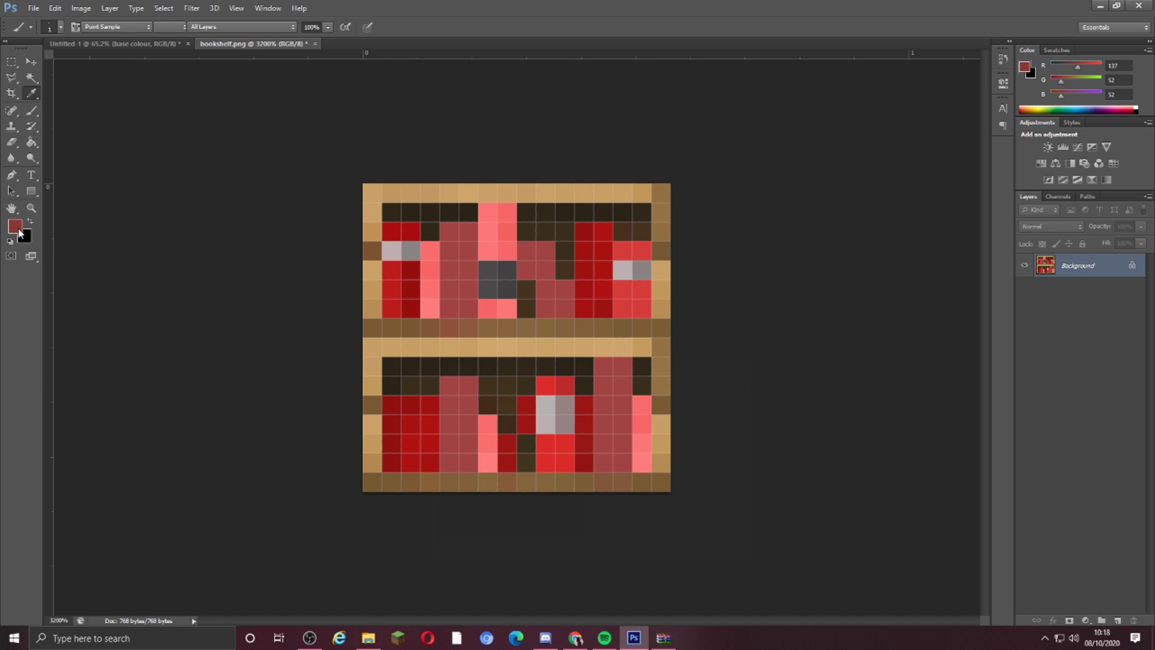
{"action": "left_click", "coordinate": [19, 234]}
{"action": "left_click_drag", "start_coordinate": [518, 431], "coordinate": [540, 414]}
{"action": "left_click", "coordinate": [693, 386]}
{"action": "key", "text": "ctrl+s"}
{"action": "left_click_drag", "start_coordinate": [471, 385], "coordinate": [450, 451]}
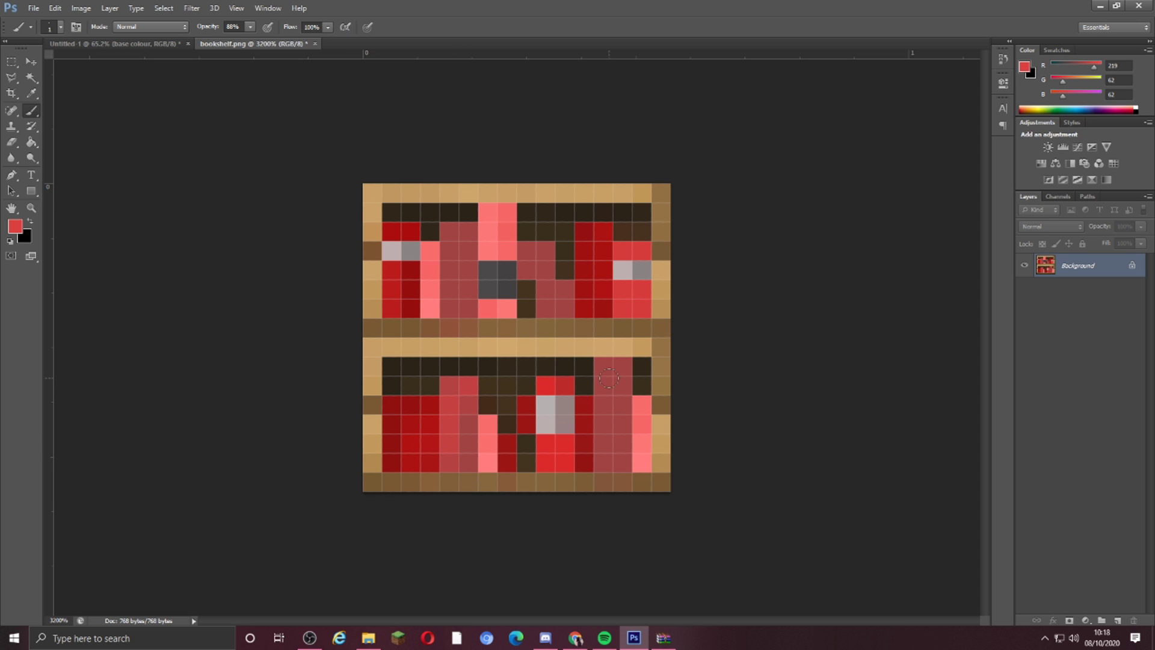
Undo the last brush stroke and paint RGB 219, 62, 62 over the dull red books on both shelves of bookshelf.png
{"action": "key", "text": "ctrl+z"}
{"action": "mouse_move", "coordinate": [609, 381]}
{"action": "left_mouse_down"}
{"action": "mouse_move", "coordinate": [585, 424]}
{"action": "mouse_move", "coordinate": [605, 464]}
{"action": "left_mouse_up"}
{"action": "left_click_drag", "start_coordinate": [533, 250], "coordinate": [560, 311]}
{"action": "left_click_drag", "start_coordinate": [462, 230], "coordinate": [456, 304]}
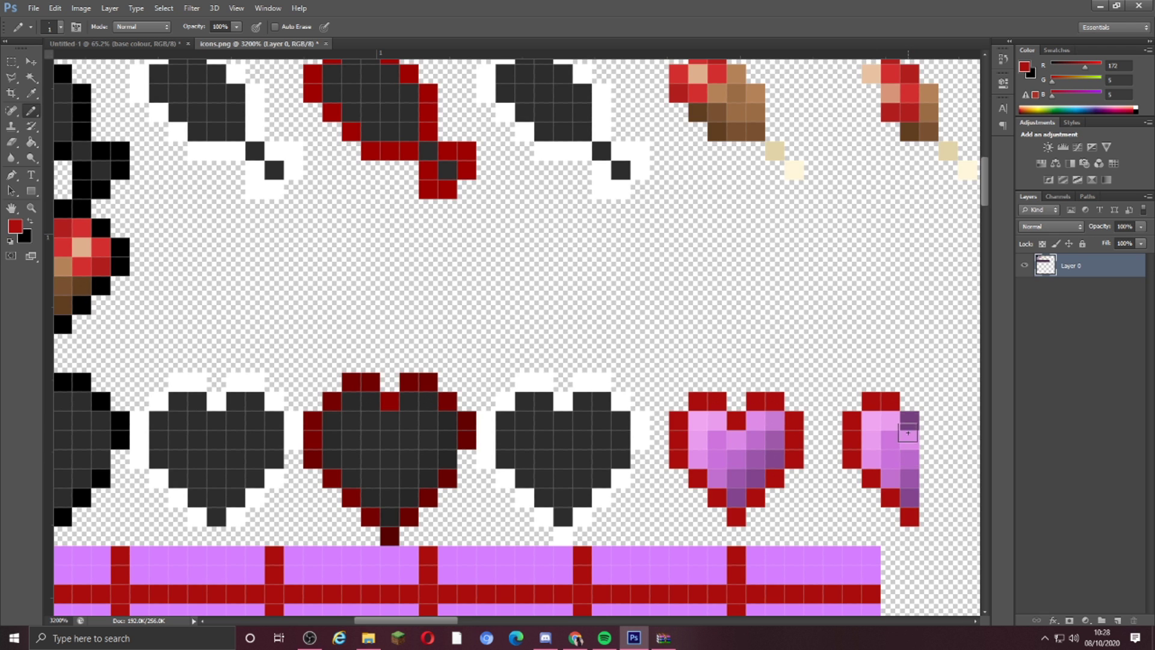
Set the foreground colour to RGB 226, 63, 63 for recolouring the purple areas of icons.png
{"action": "scroll", "coordinate": [903, 511], "scroll_direction": "down", "scroll_amount": 5}
{"action": "scroll", "coordinate": [658, 536], "scroll_direction": "up", "scroll_amount": 4}
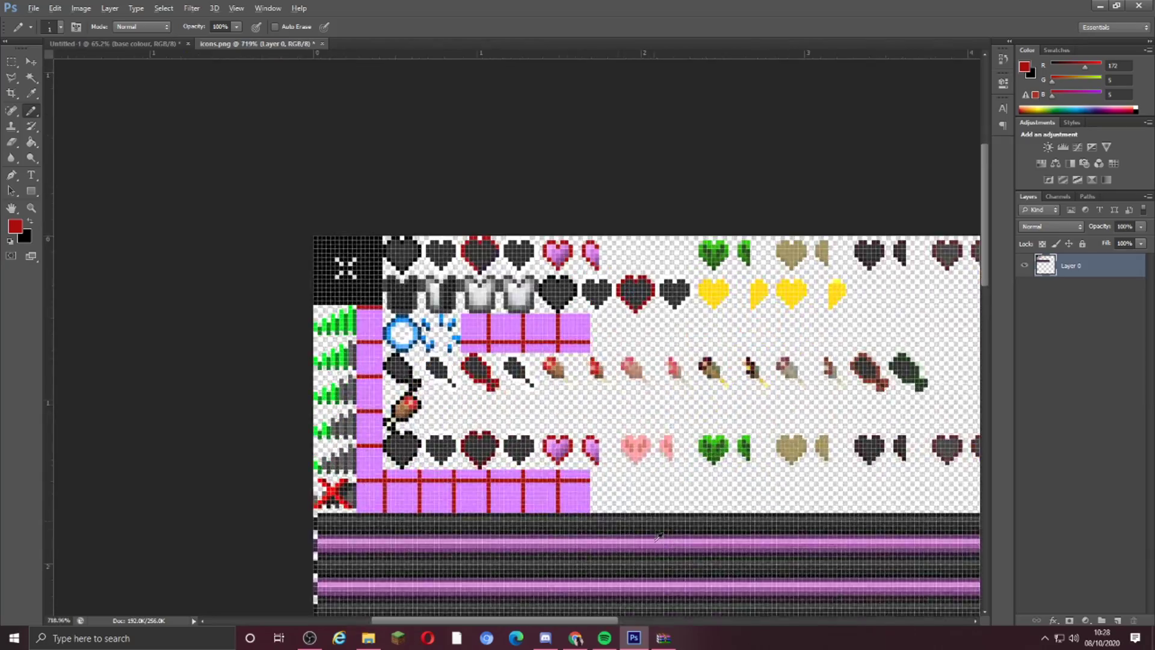
{"action": "scroll", "coordinate": [658, 535], "scroll_direction": "up", "scroll_amount": 2}
{"action": "scroll", "coordinate": [653, 493], "scroll_direction": "up", "scroll_amount": 3}
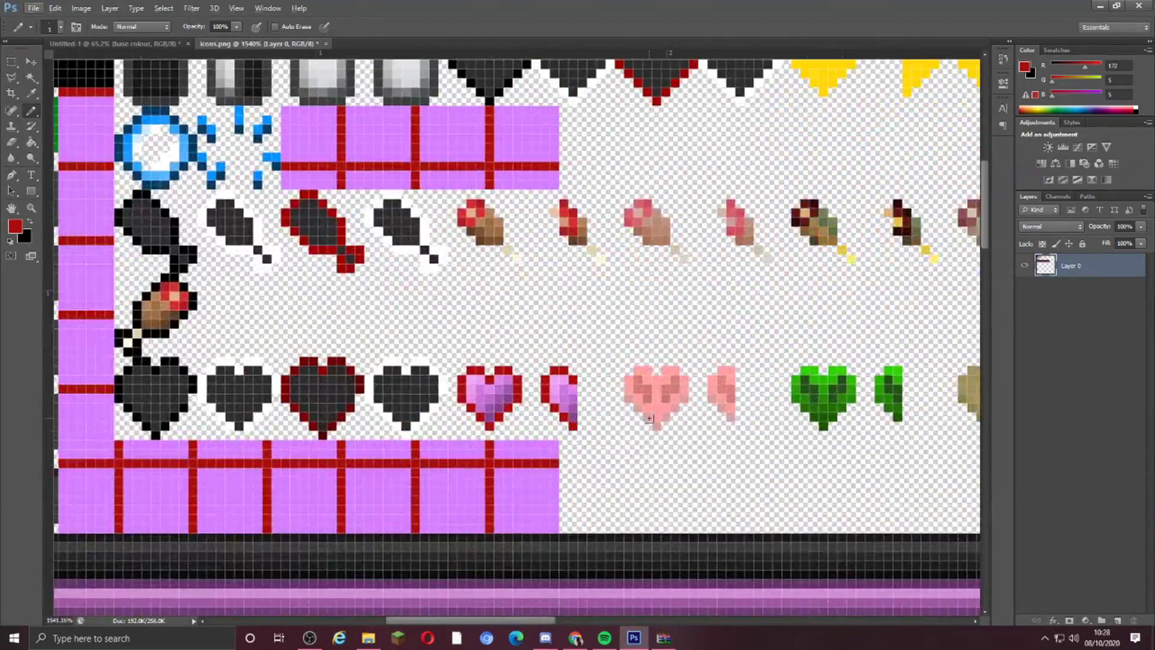
{"action": "scroll", "coordinate": [512, 412], "scroll_direction": "down", "scroll_amount": 5}
{"action": "left_click", "coordinate": [16, 226]}
{"action": "left_click", "coordinate": [720, 387]}
{"action": "scroll", "coordinate": [446, 379], "scroll_direction": "up", "scroll_amount": 9}
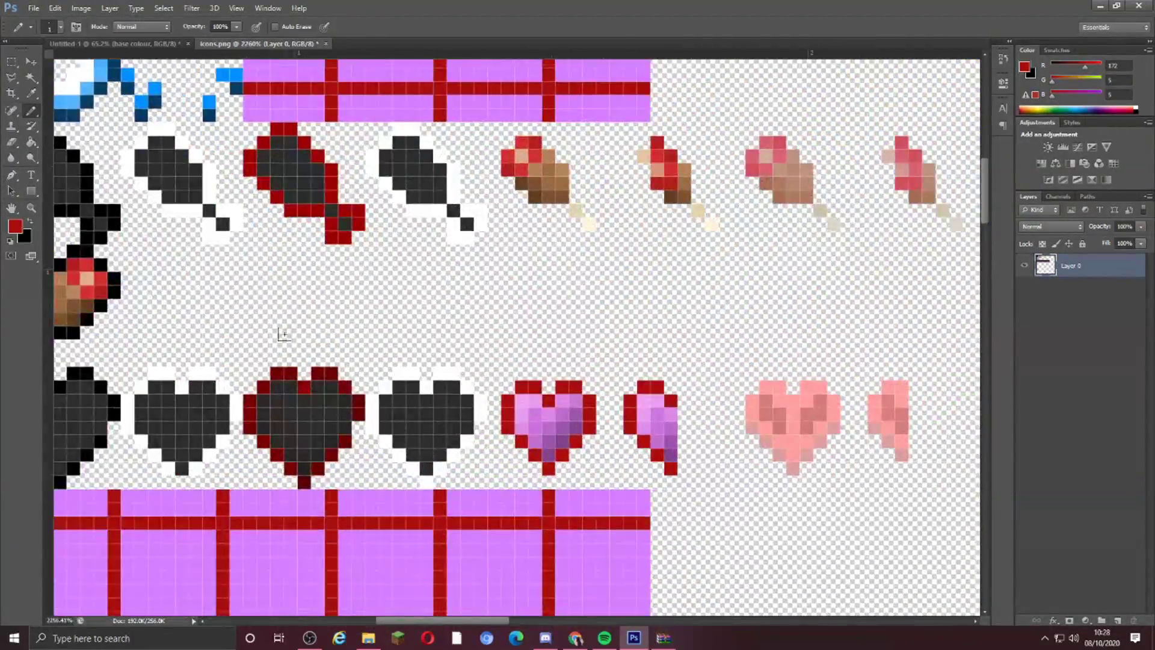
{"action": "scroll", "coordinate": [283, 332], "scroll_direction": "down", "scroll_amount": 9}
{"action": "scroll", "coordinate": [281, 330], "scroll_direction": "up", "scroll_amount": 5}
{"action": "left_click", "coordinate": [15, 226]}
{"action": "left_click", "coordinate": [540, 408]}
{"action": "left_click", "coordinate": [716, 385]}
{"action": "scroll", "coordinate": [467, 413], "scroll_direction": "up", "scroll_amount": 6}
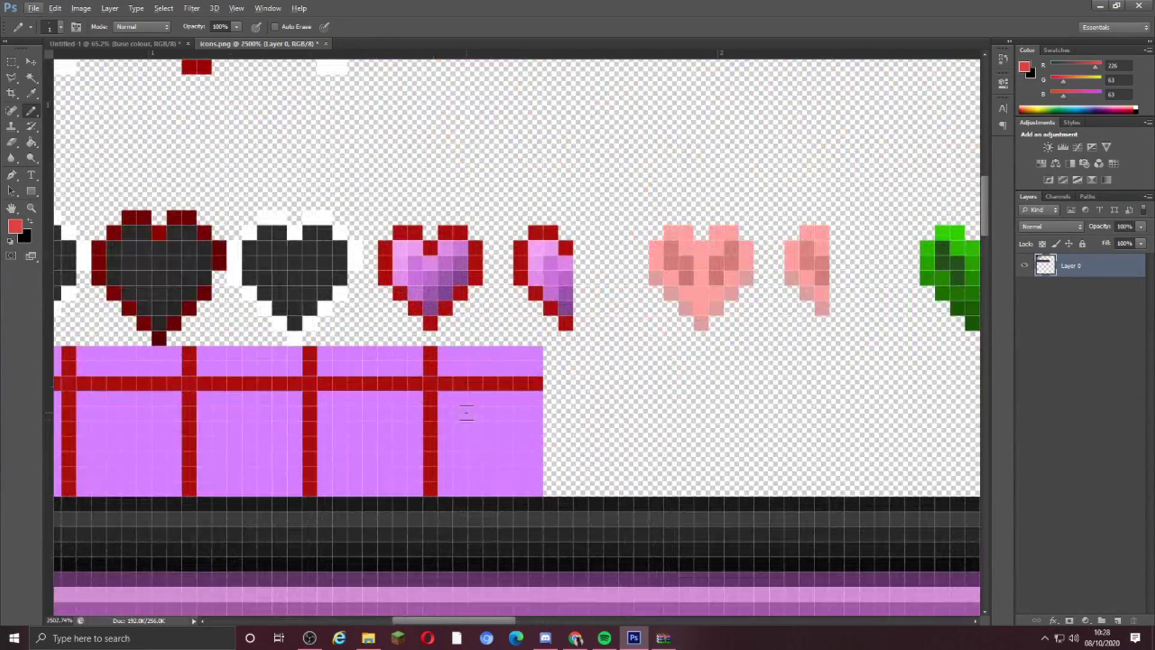
Pencil the lighter red over the purple panels in icons.png, keeping their dark red grid lines
{"action": "mouse_move", "coordinate": [467, 413]}
{"action": "left_mouse_down"}
{"action": "mouse_move", "coordinate": [448, 431]}
{"action": "mouse_move", "coordinate": [458, 464]}
{"action": "mouse_move", "coordinate": [529, 486]}
{"action": "mouse_move", "coordinate": [492, 477]}
{"action": "mouse_move", "coordinate": [462, 361]}
{"action": "mouse_move", "coordinate": [529, 366]}
{"action": "mouse_move", "coordinate": [475, 355]}
{"action": "mouse_move", "coordinate": [415, 367]}
{"action": "mouse_move", "coordinate": [325, 421]}
{"action": "mouse_move", "coordinate": [403, 485]}
{"action": "mouse_move", "coordinate": [361, 439]}
{"action": "mouse_move", "coordinate": [383, 471]}
{"action": "mouse_move", "coordinate": [400, 414]}
{"action": "left_mouse_up"}
{"action": "scroll", "coordinate": [376, 463], "scroll_direction": "down", "scroll_amount": 6}
{"action": "scroll", "coordinate": [295, 466], "scroll_direction": "up", "scroll_amount": 6}
{"action": "mouse_move", "coordinate": [654, 389]}
{"action": "left_mouse_down"}
{"action": "mouse_move", "coordinate": [573, 395]}
{"action": "mouse_move", "coordinate": [573, 468]}
{"action": "mouse_move", "coordinate": [645, 470]}
{"action": "mouse_move", "coordinate": [651, 429]}
{"action": "mouse_move", "coordinate": [592, 415]}
{"action": "mouse_move", "coordinate": [590, 450]}
{"action": "mouse_move", "coordinate": [626, 456]}
{"action": "mouse_move", "coordinate": [580, 353]}
{"action": "mouse_move", "coordinate": [626, 364]}
{"action": "mouse_move", "coordinate": [572, 350]}
{"action": "mouse_move", "coordinate": [653, 353]}
{"action": "mouse_move", "coordinate": [464, 350]}
{"action": "mouse_move", "coordinate": [528, 361]}
{"action": "mouse_move", "coordinate": [541, 387]}
{"action": "mouse_move", "coordinate": [461, 412]}
{"action": "mouse_move", "coordinate": [485, 474]}
{"action": "mouse_move", "coordinate": [539, 470]}
{"action": "mouse_move", "coordinate": [492, 390]}
{"action": "mouse_move", "coordinate": [472, 449]}
{"action": "mouse_move", "coordinate": [515, 443]}
{"action": "mouse_move", "coordinate": [504, 459]}
{"action": "mouse_move", "coordinate": [431, 359]}
{"action": "mouse_move", "coordinate": [352, 346]}
{"action": "mouse_move", "coordinate": [401, 360]}
{"action": "mouse_move", "coordinate": [432, 386]}
{"action": "mouse_move", "coordinate": [348, 402]}
{"action": "mouse_move", "coordinate": [357, 471]}
{"action": "mouse_move", "coordinate": [433, 463]}
{"action": "mouse_move", "coordinate": [418, 391]}
{"action": "mouse_move", "coordinate": [424, 417]}
{"action": "mouse_move", "coordinate": [402, 441]}
{"action": "mouse_move", "coordinate": [303, 388]}
{"action": "mouse_move", "coordinate": [241, 391]}
{"action": "mouse_move", "coordinate": [237, 471]}
{"action": "mouse_move", "coordinate": [295, 475]}
{"action": "mouse_move", "coordinate": [320, 406]}
{"action": "mouse_move", "coordinate": [250, 456]}
{"action": "mouse_move", "coordinate": [319, 408]}
{"action": "mouse_move", "coordinate": [325, 371]}
{"action": "mouse_move", "coordinate": [237, 356]}
{"action": "mouse_move", "coordinate": [313, 347]}
{"action": "left_mouse_up"}
{"action": "scroll", "coordinate": [269, 398], "scroll_direction": "down", "scroll_amount": 5}
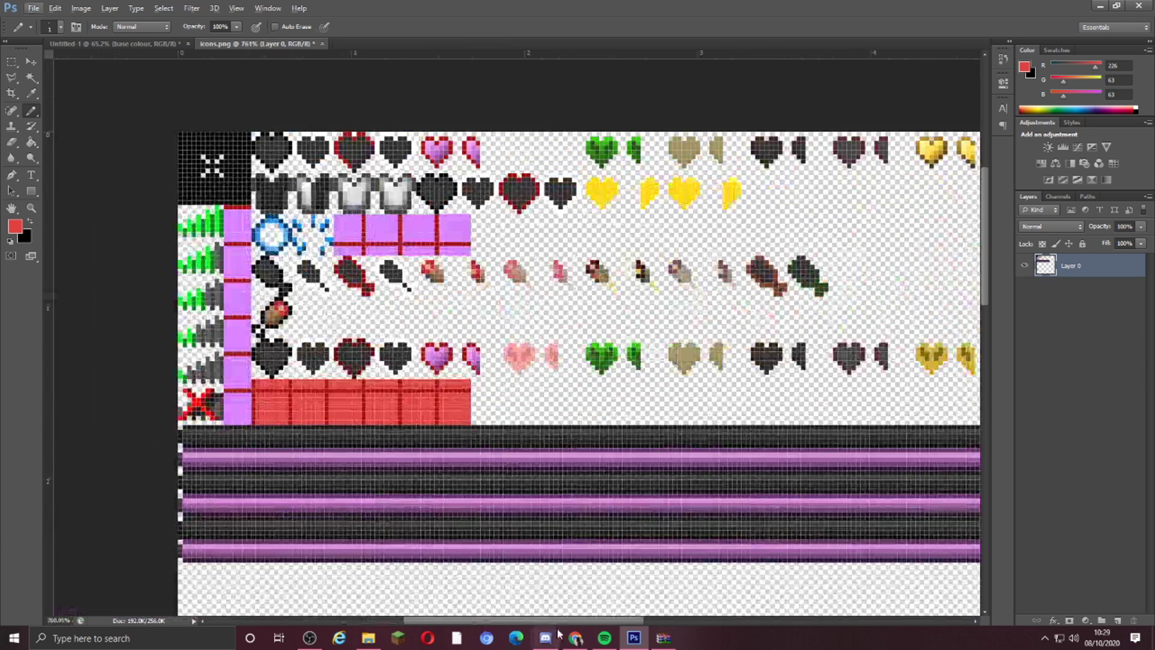
{"action": "mouse_move", "coordinate": [253, 397]}
{"action": "left_mouse_down"}
{"action": "mouse_move", "coordinate": [490, 466]}
{"action": "mouse_move", "coordinate": [399, 459]}
{"action": "mouse_move", "coordinate": [456, 567]}
{"action": "mouse_move", "coordinate": [464, 480]}
{"action": "mouse_move", "coordinate": [448, 530]}
{"action": "mouse_move", "coordinate": [469, 550]}
{"action": "left_mouse_up"}
{"action": "scroll", "coordinate": [490, 466], "scroll_direction": "up", "scroll_amount": 5}
{"action": "left_click", "coordinate": [381, 326]}
{"action": "left_click_drag", "start_coordinate": [381, 326], "coordinate": [415, 424]}
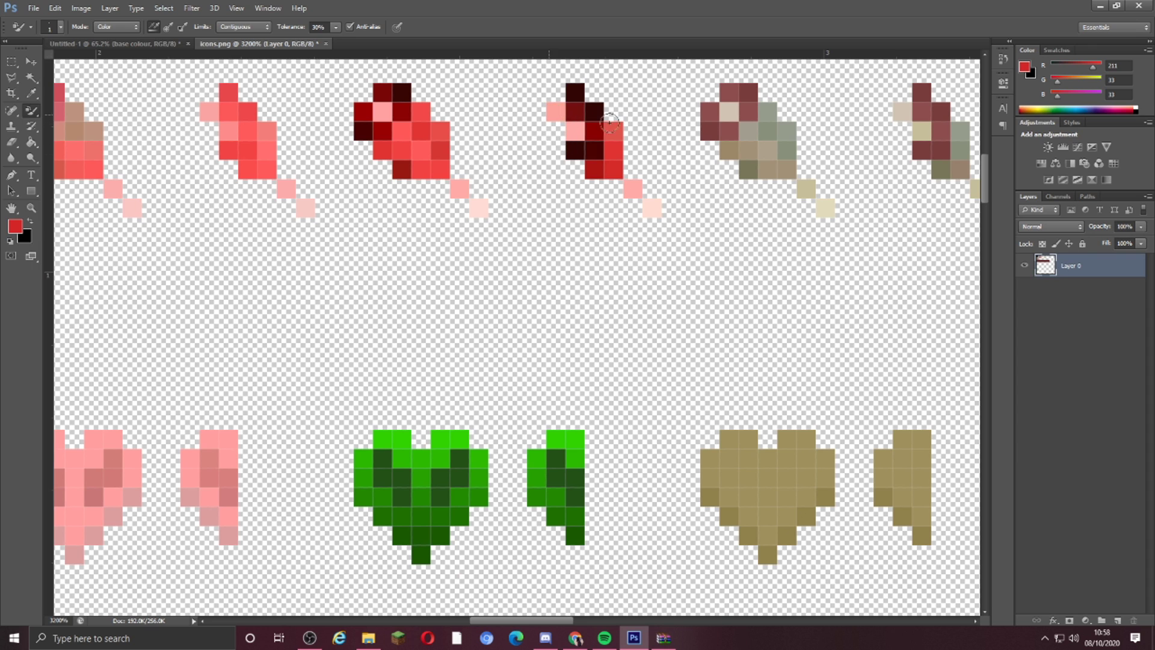
Recolour the brown and greenish drumstick icons with the Color Replacement tool using RGB 211, 33, 33
{"action": "mouse_move", "coordinate": [594, 152]}
{"action": "left_mouse_down"}
{"action": "mouse_move", "coordinate": [646, 112]}
{"action": "mouse_move", "coordinate": [747, 128]}
{"action": "left_mouse_up"}
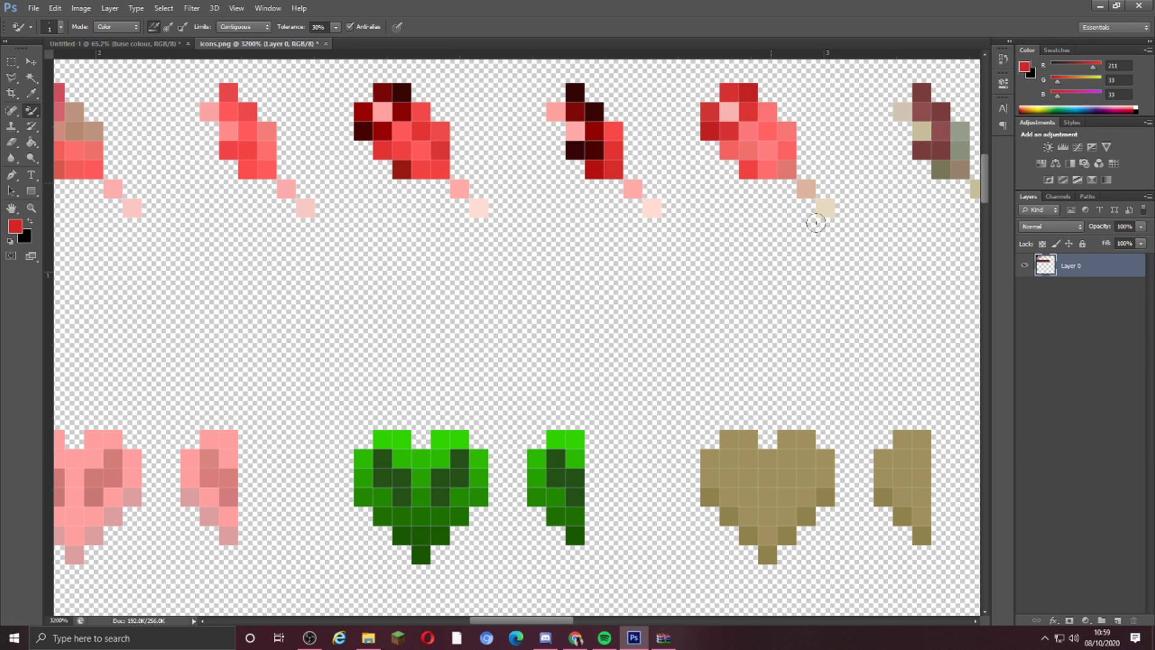
{"action": "left_click_drag", "start_coordinate": [595, 140], "coordinate": [590, 148]}
{"action": "scroll", "coordinate": [362, 133], "scroll_direction": "left", "scroll_amount": 5}
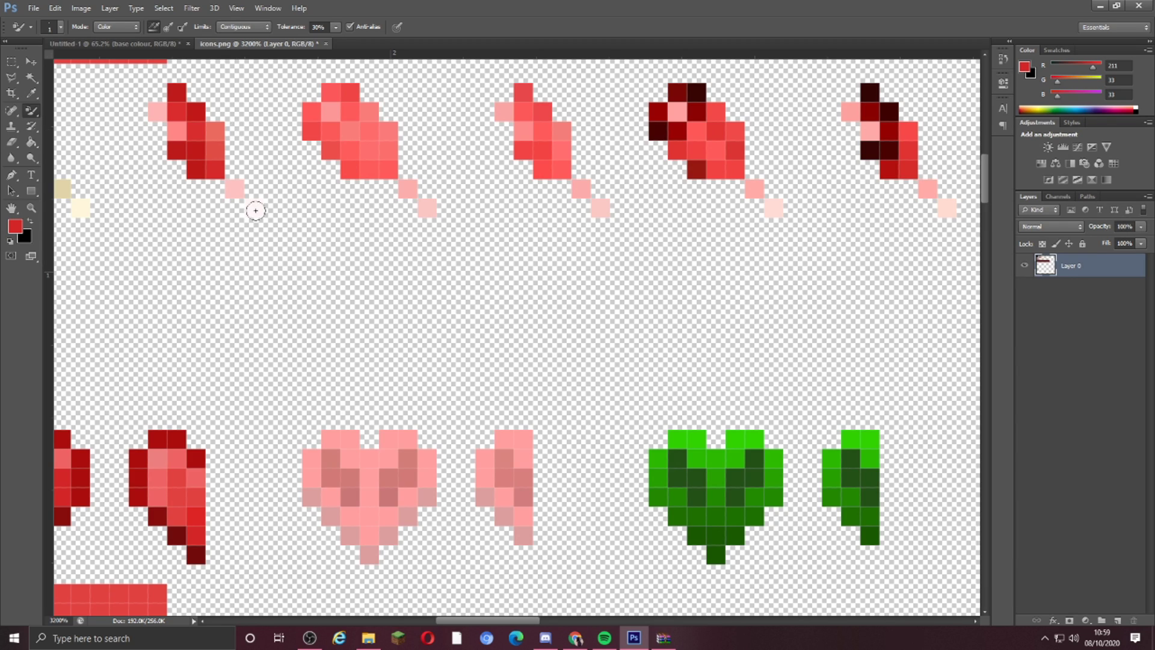
{"action": "scroll", "coordinate": [255, 211], "scroll_direction": "left", "scroll_amount": 5}
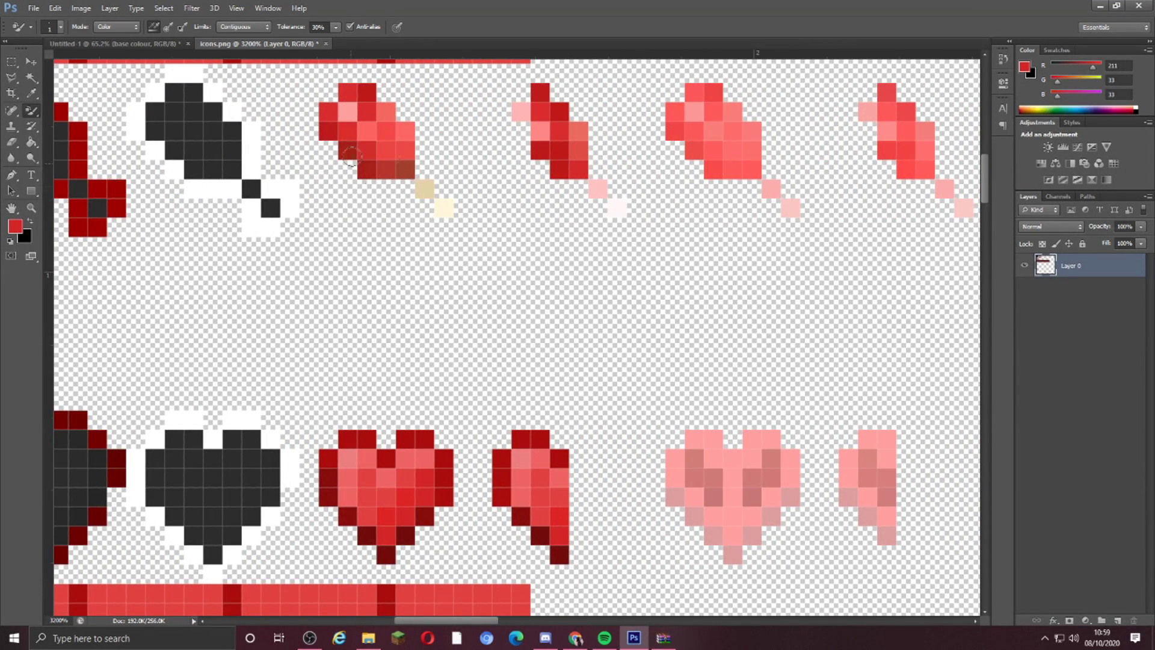
{"action": "scroll", "coordinate": [469, 211], "scroll_direction": "down", "scroll_amount": 2}
{"action": "scroll", "coordinate": [602, 222], "scroll_direction": "right", "scroll_amount": 3}
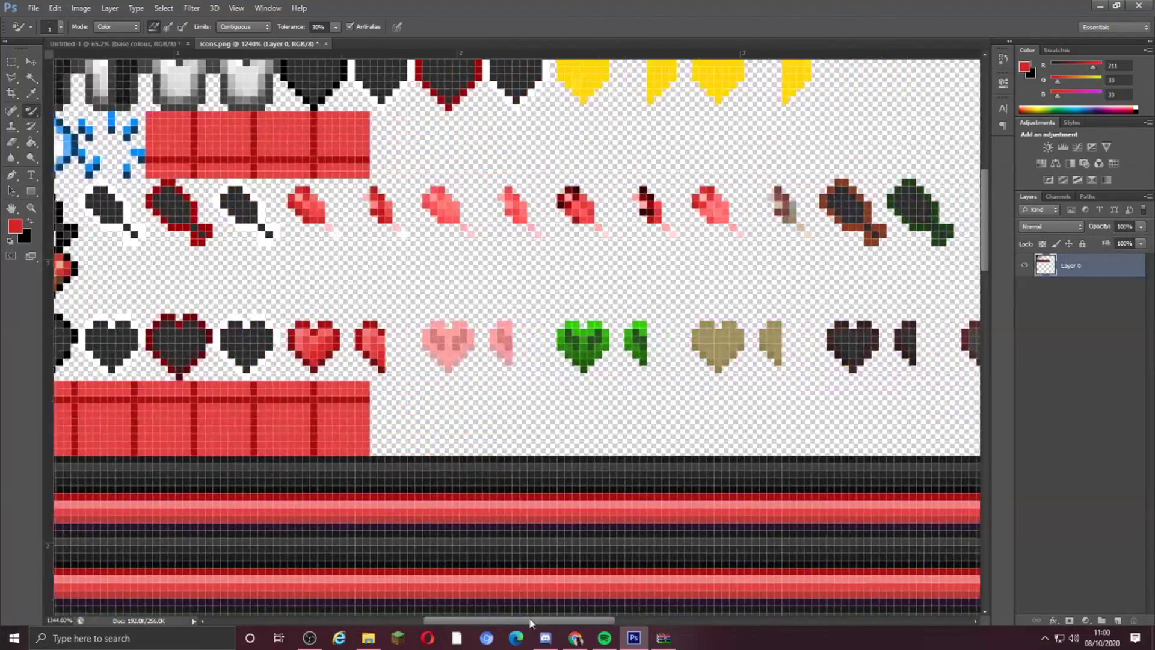
{"action": "scroll", "coordinate": [774, 232], "scroll_direction": "up", "scroll_amount": 2}
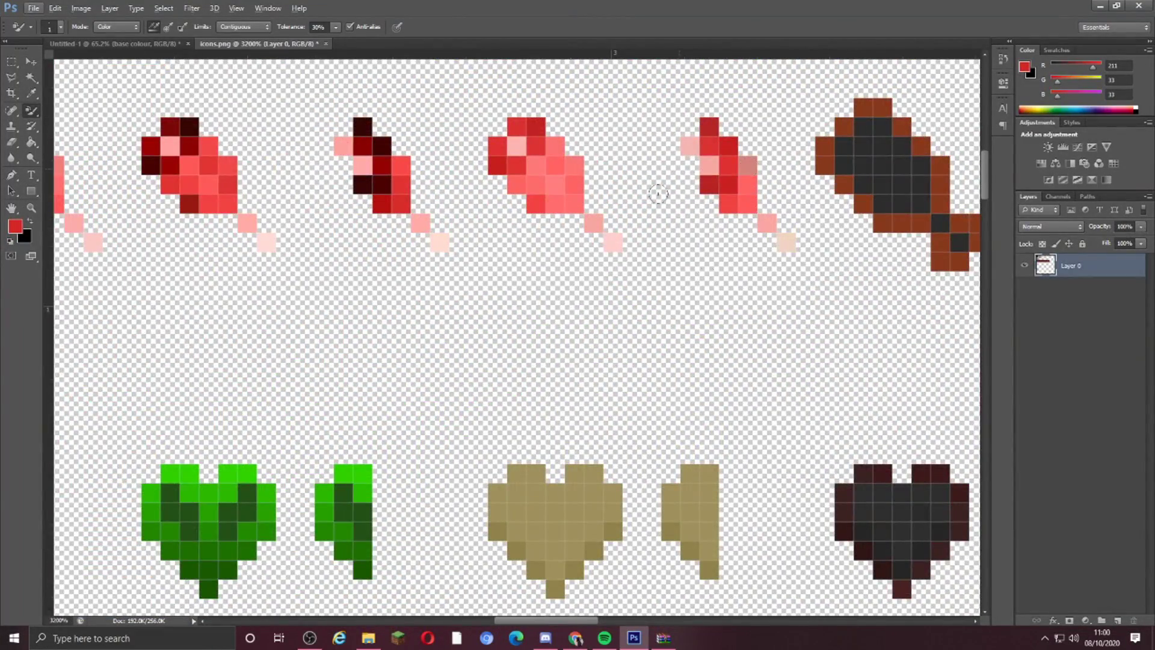
Sample the panel grid lines' dark red, RGB 172, 5, 5, and pencil over the near-black pixels of the dark drumsticks
{"action": "scroll", "coordinate": [716, 220], "scroll_direction": "down", "scroll_amount": 2}
{"action": "left_click", "coordinate": [32, 93]}
{"action": "left_click", "coordinate": [180, 433]}
{"action": "left_click", "coordinate": [31, 111]}
{"action": "scroll", "coordinate": [315, 235], "scroll_direction": "up", "scroll_amount": 3}
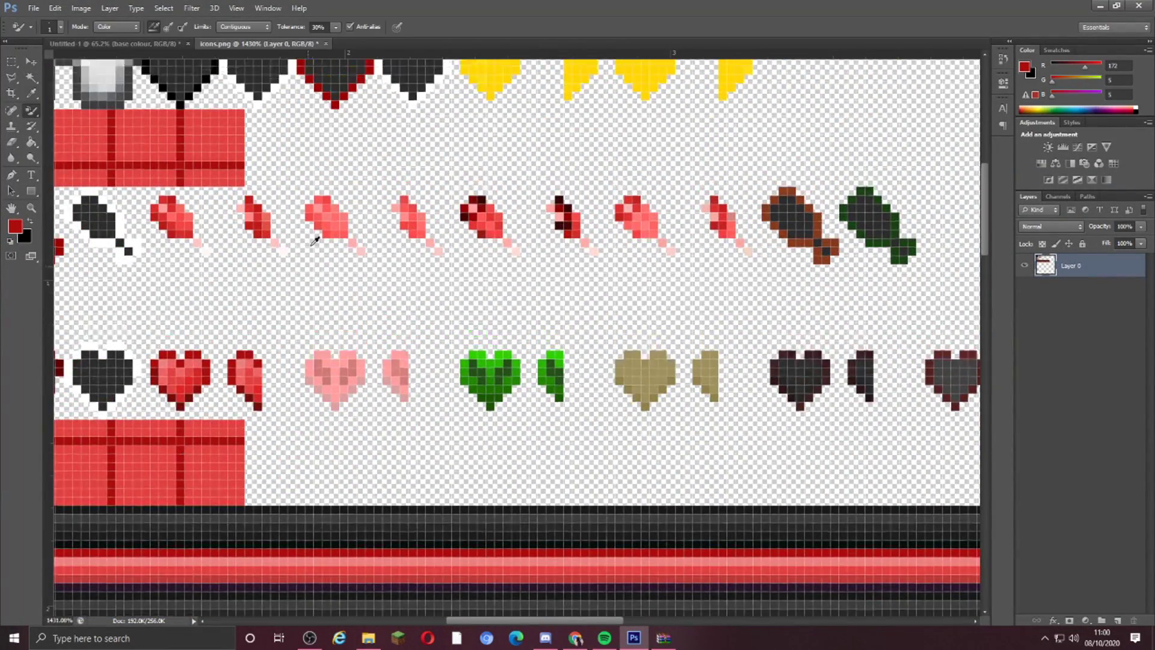
{"action": "right_click", "coordinate": [31, 125]}
{"action": "right_click", "coordinate": [33, 111]}
{"action": "left_click", "coordinate": [61, 121]}
{"action": "scroll", "coordinate": [516, 205], "scroll_direction": "up", "scroll_amount": 1}
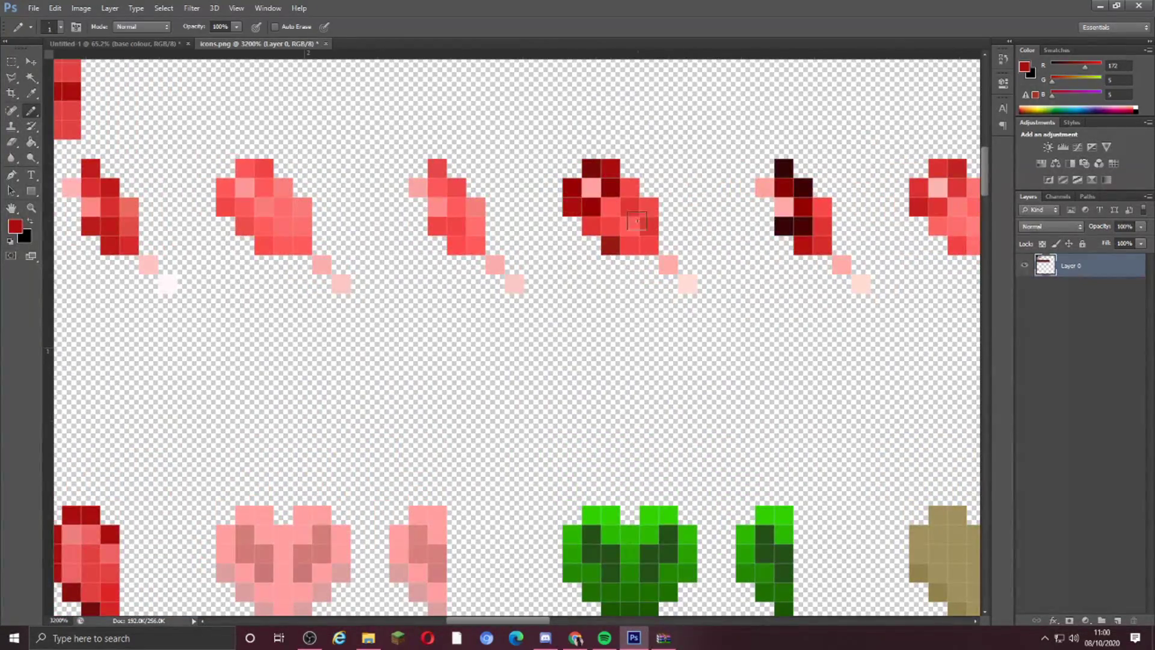
{"action": "left_click", "coordinate": [798, 184]}
{"action": "left_click_drag", "start_coordinate": [798, 221], "coordinate": [782, 226]}
{"action": "scroll", "coordinate": [780, 227], "scroll_direction": "down", "scroll_amount": 3}
{"action": "scroll", "coordinate": [803, 237], "scroll_direction": "up", "scroll_amount": 3}
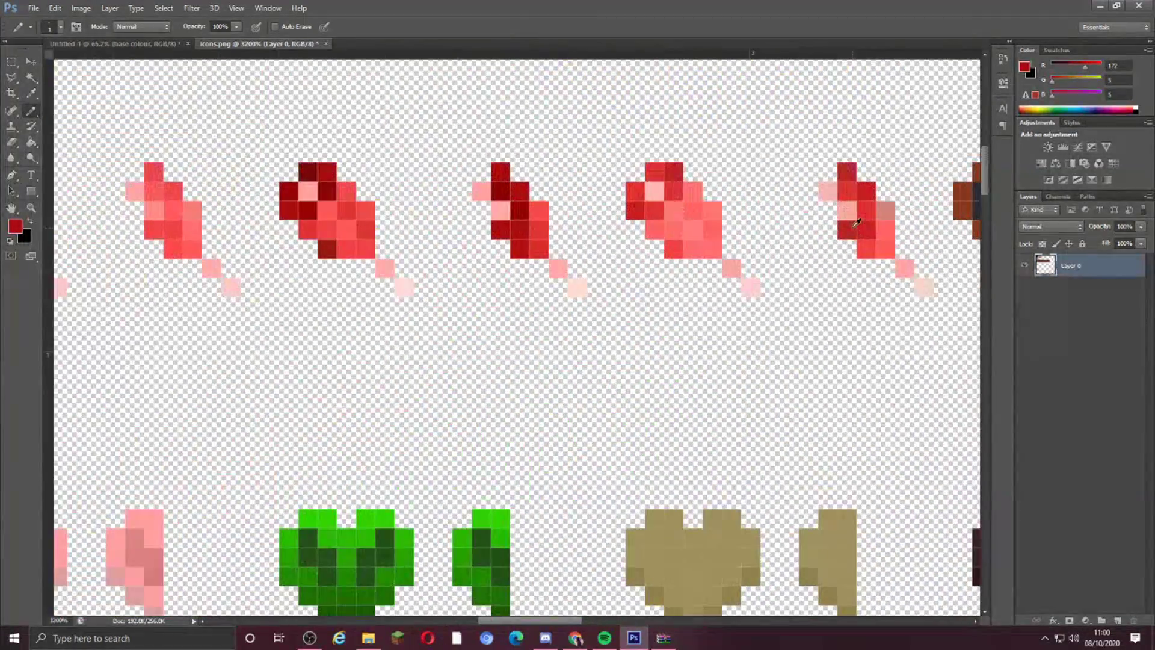
{"action": "scroll", "coordinate": [782, 174], "scroll_direction": "down", "scroll_amount": 4}
{"action": "scroll", "coordinate": [554, 198], "scroll_direction": "up", "scroll_amount": 3}
{"action": "scroll", "coordinate": [601, 181], "scroll_direction": "down", "scroll_amount": 2}
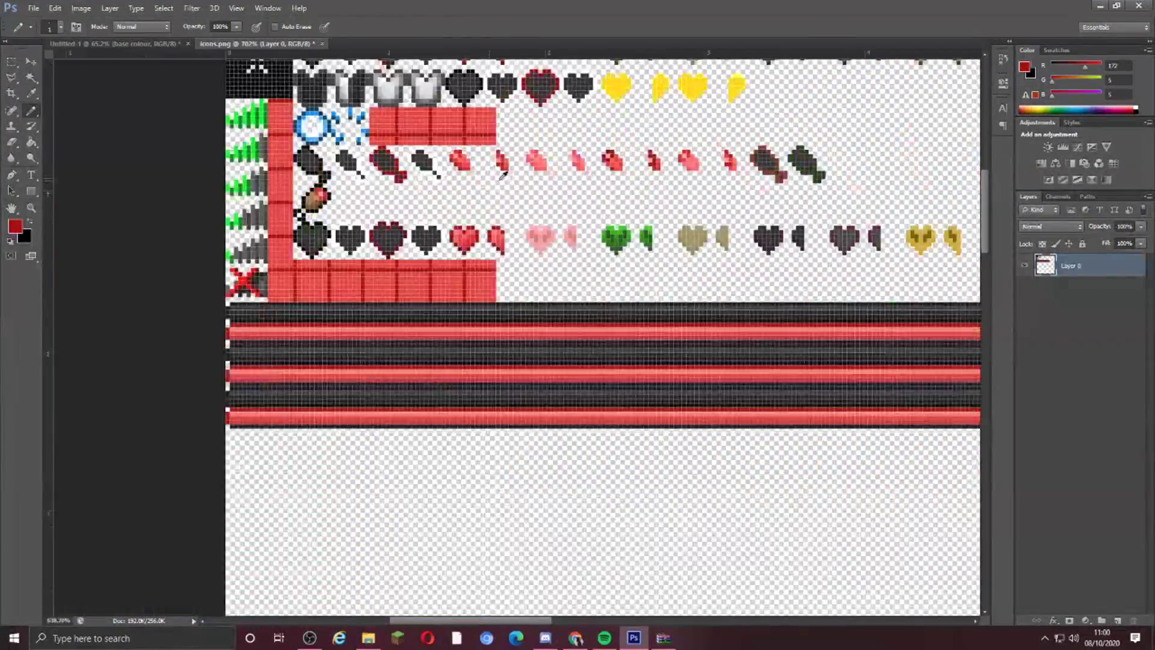
{"action": "scroll", "coordinate": [677, 158], "scroll_direction": "up", "scroll_amount": 2}
{"action": "scroll", "coordinate": [678, 158], "scroll_direction": "up", "scroll_amount": 1}
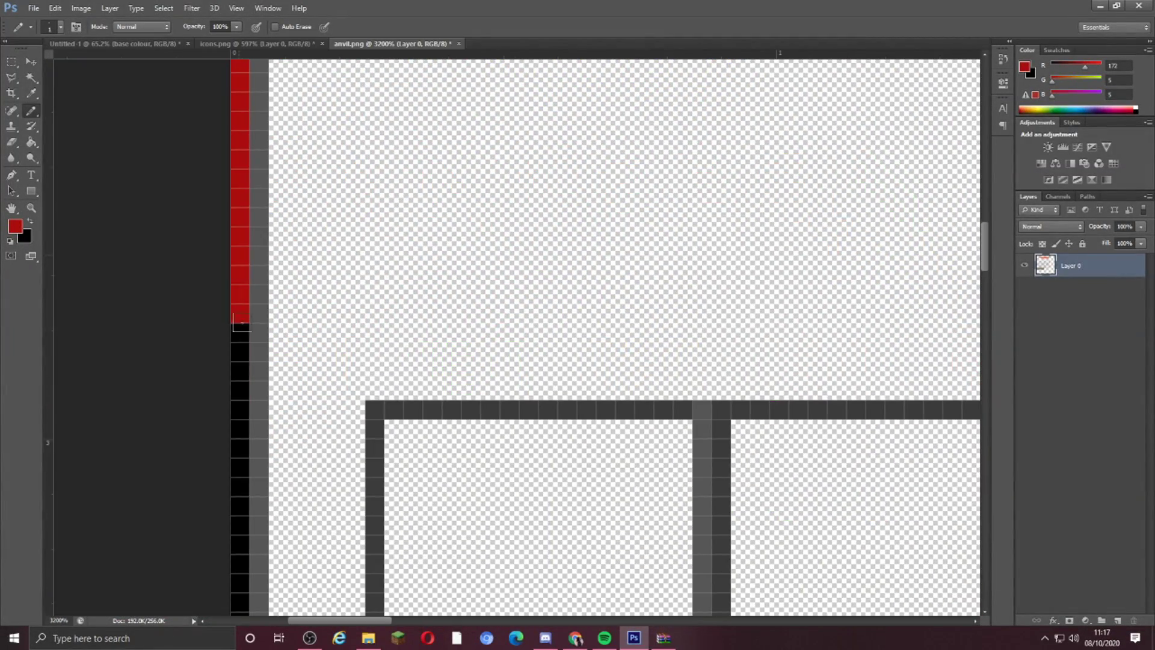
Pencil dark red over the dark grey top and left edges of the first three hotbar slots in anvil.png
{"action": "scroll", "coordinate": [226, 459], "scroll_direction": "down", "scroll_amount": 3}
{"action": "scroll", "coordinate": [232, 342], "scroll_direction": "down", "scroll_amount": 4}
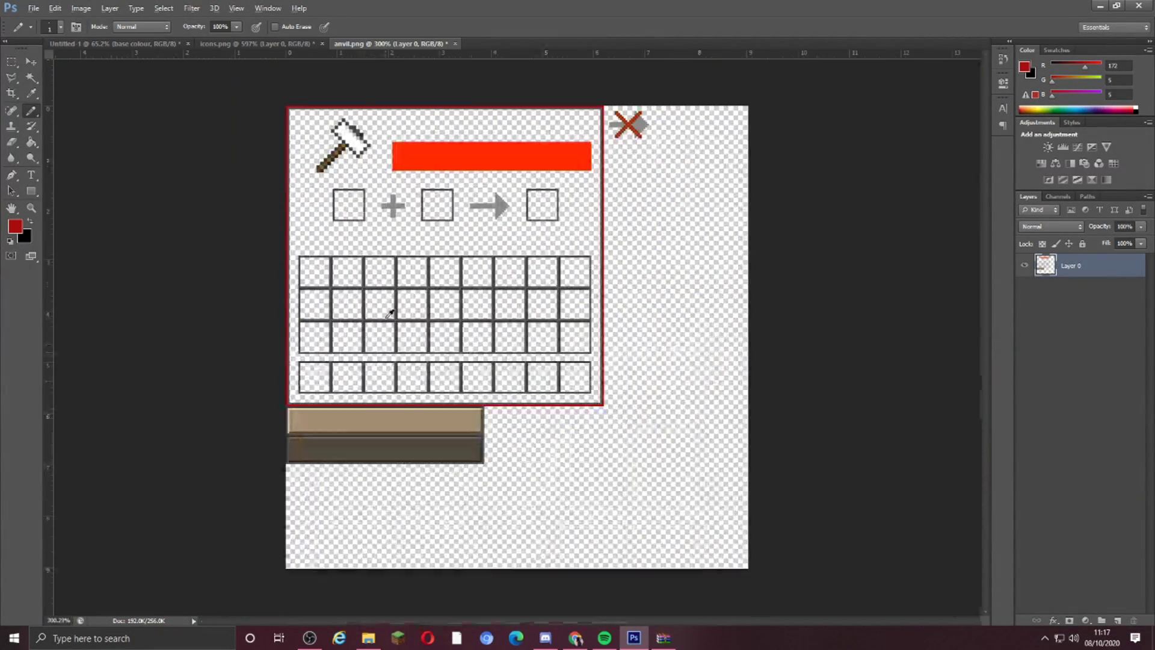
{"action": "scroll", "coordinate": [390, 313], "scroll_direction": "up", "scroll_amount": 5}
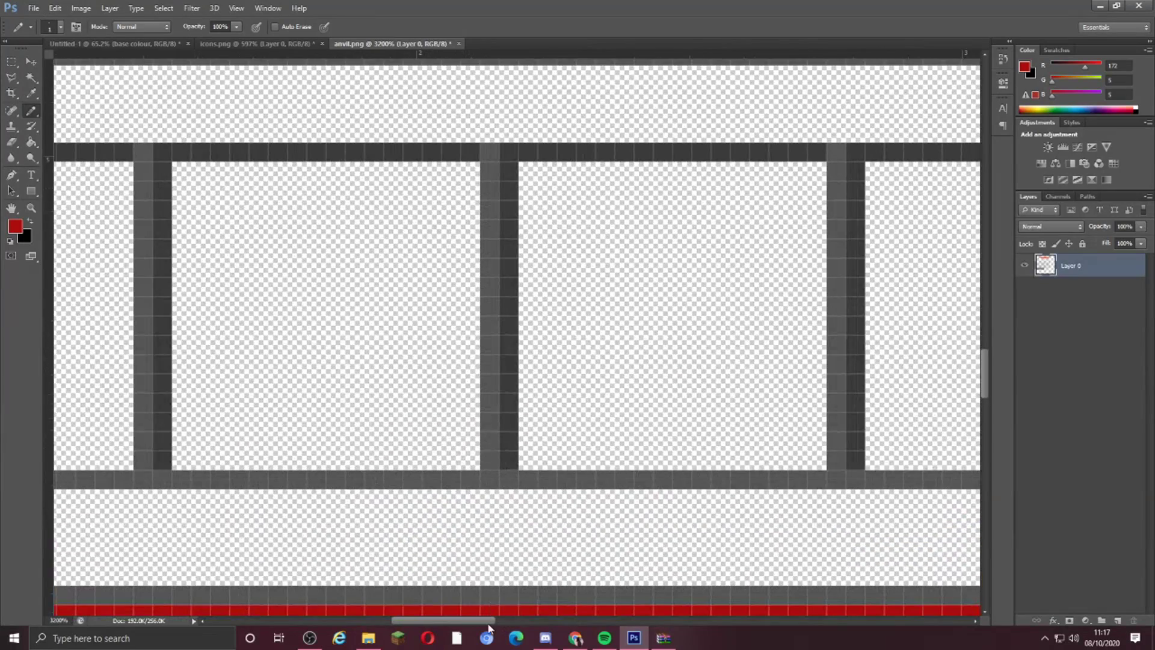
{"action": "left_click_drag", "start_coordinate": [488, 621], "coordinate": [383, 621]}
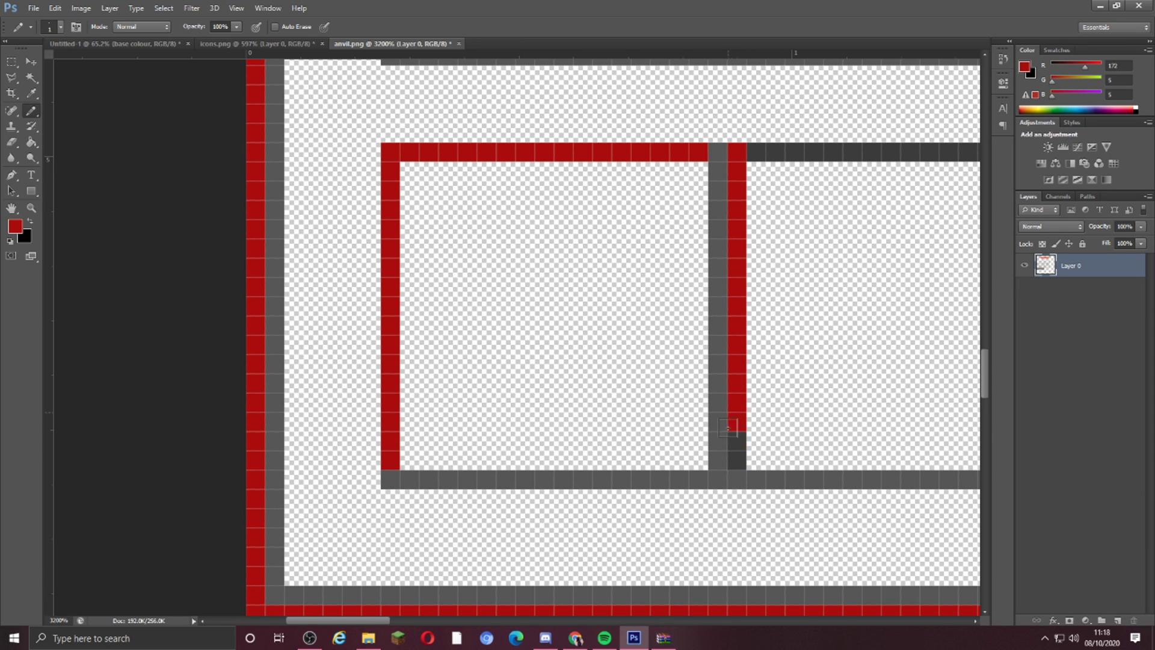
{"action": "left_click_drag", "start_coordinate": [934, 158], "coordinate": [949, 158]}
{"action": "left_click_drag", "start_coordinate": [339, 621], "coordinate": [374, 622]}
{"action": "left_click_drag", "start_coordinate": [665, 147], "coordinate": [719, 147]}
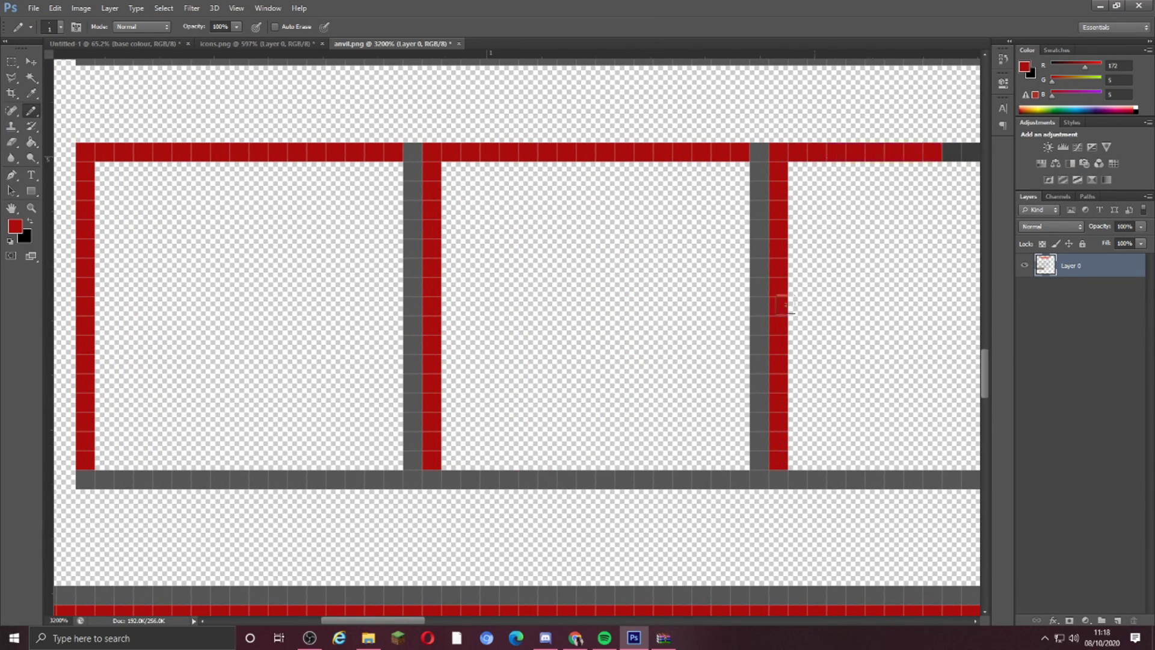
Continue the dark red top and left edges along the fourth and fifth hotbar slots, undoing any stray strokes
{"action": "left_click_drag", "start_coordinate": [349, 620], "coordinate": [404, 621]}
{"action": "left_click_drag", "start_coordinate": [467, 151], "coordinate": [603, 155]}
{"action": "left_click_drag", "start_coordinate": [643, 158], "coordinate": [623, 327]}
{"action": "key", "text": "ctrl+z"}
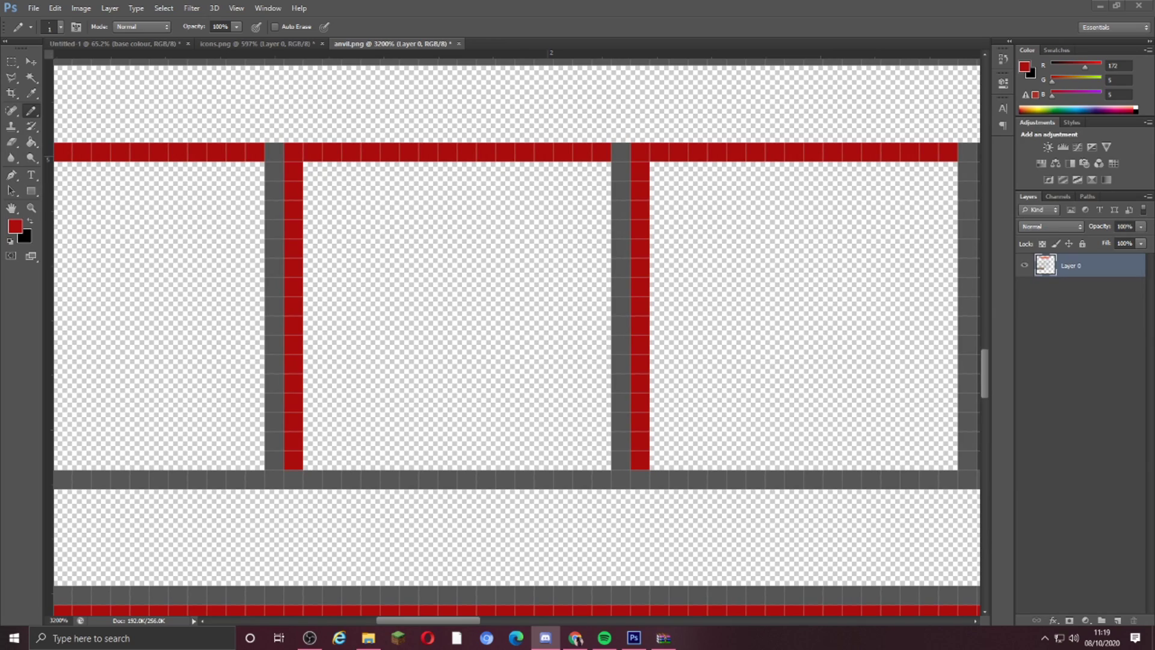
{"action": "left_click_drag", "start_coordinate": [451, 620], "coordinate": [483, 620]}
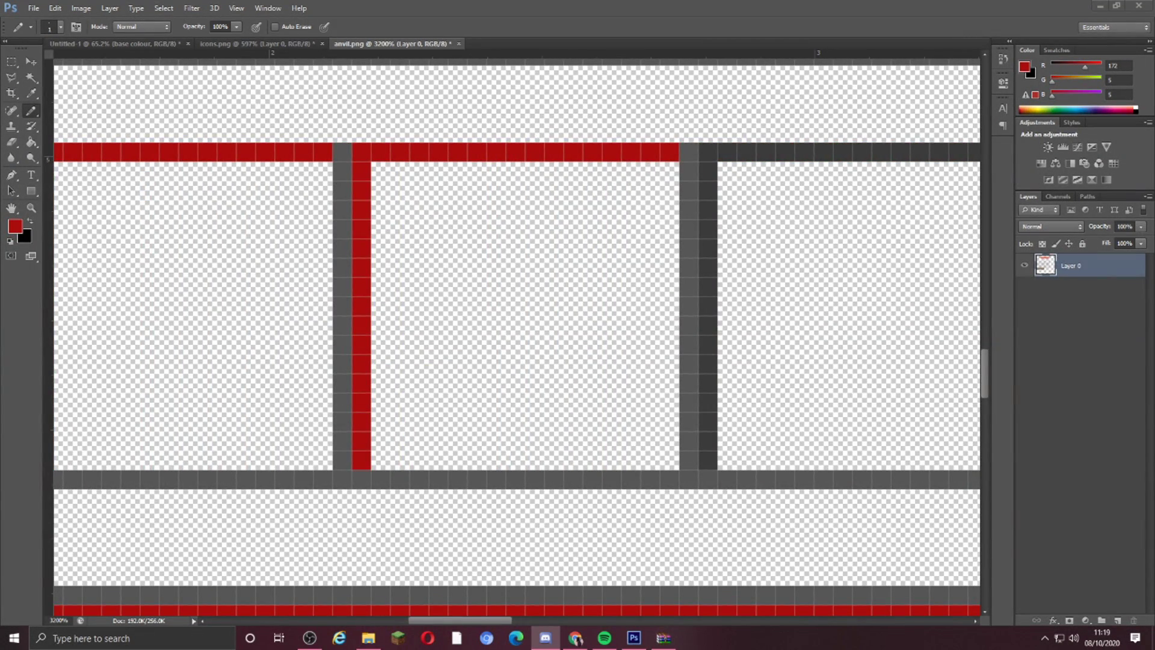
{"action": "left_click", "coordinate": [709, 152]}
{"action": "left_click", "coordinate": [708, 464]}
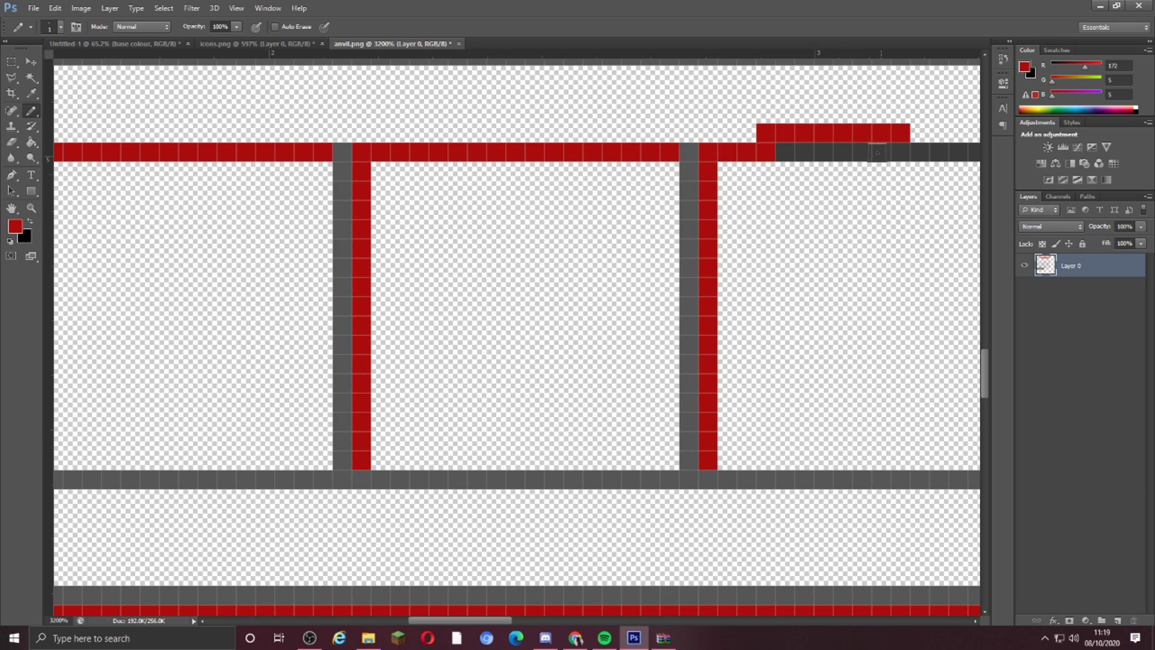
{"action": "left_click_drag", "start_coordinate": [728, 153], "coordinate": [746, 152]}
{"action": "left_click_drag", "start_coordinate": [435, 620], "coordinate": [504, 620]}
{"action": "left_click_drag", "start_coordinate": [377, 152], "coordinate": [416, 152]}
Pencil the top and left edges of the sixth through ninth hotbar slots dark red
{"action": "left_click_drag", "start_coordinate": [454, 152], "coordinate": [456, 178]}
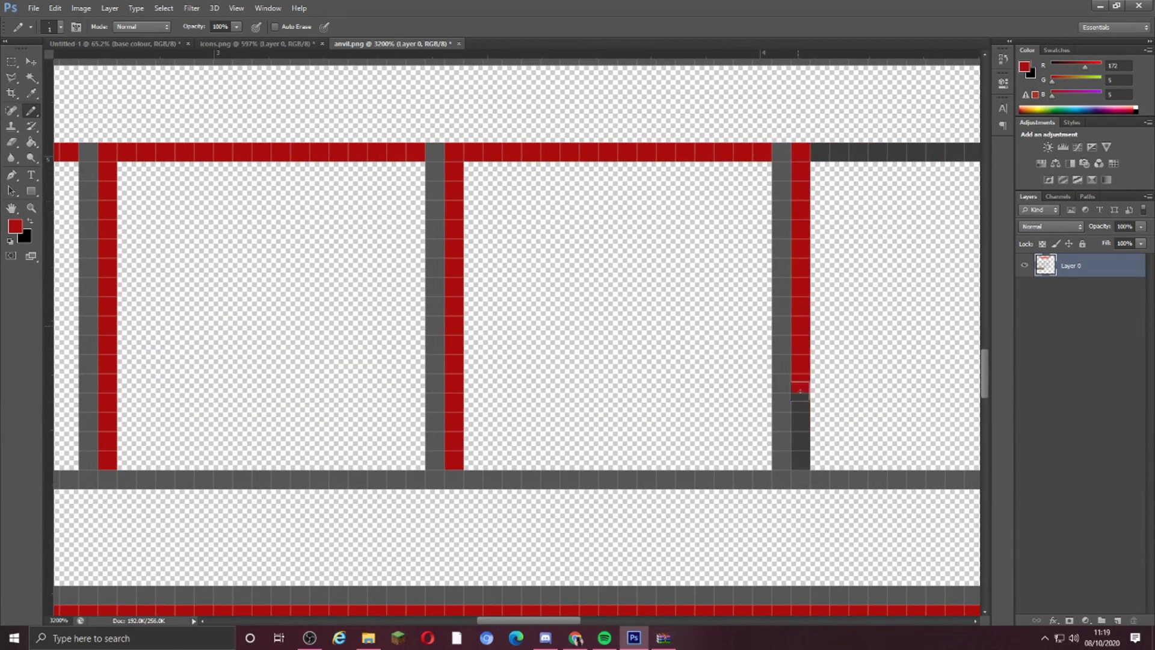
{"action": "left_click_drag", "start_coordinate": [800, 391], "coordinate": [800, 463]}
{"action": "scroll", "coordinate": [800, 464], "scroll_direction": "right", "scroll_amount": 8}
{"action": "left_click", "coordinate": [289, 151]}
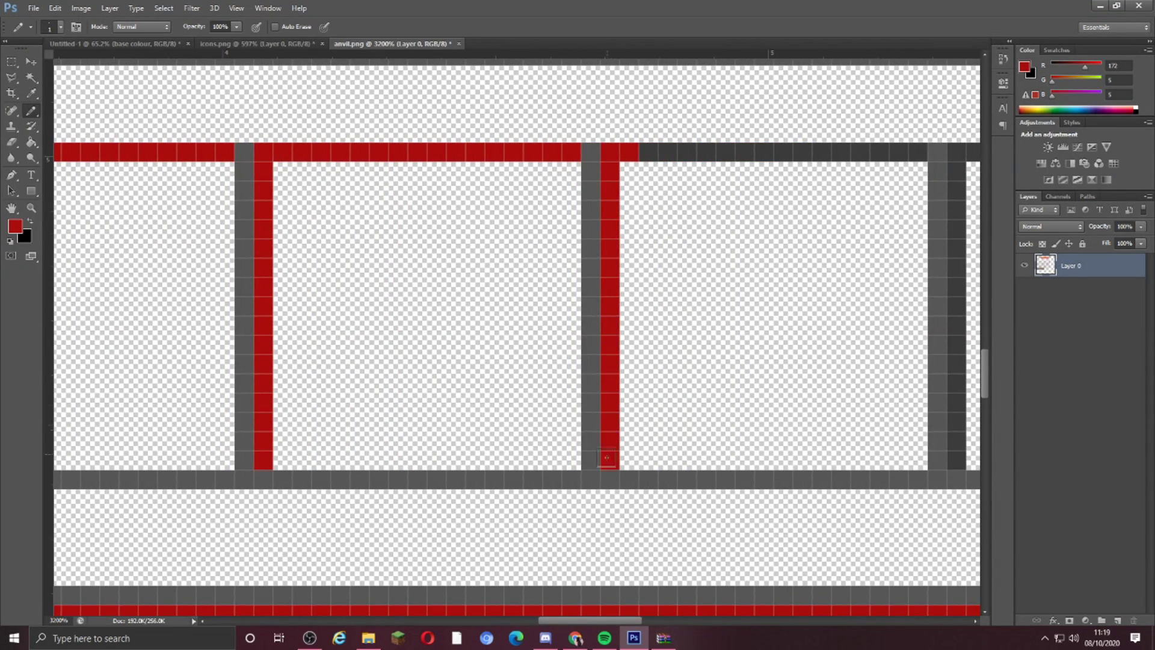
{"action": "key", "text": "ctrl+z"}
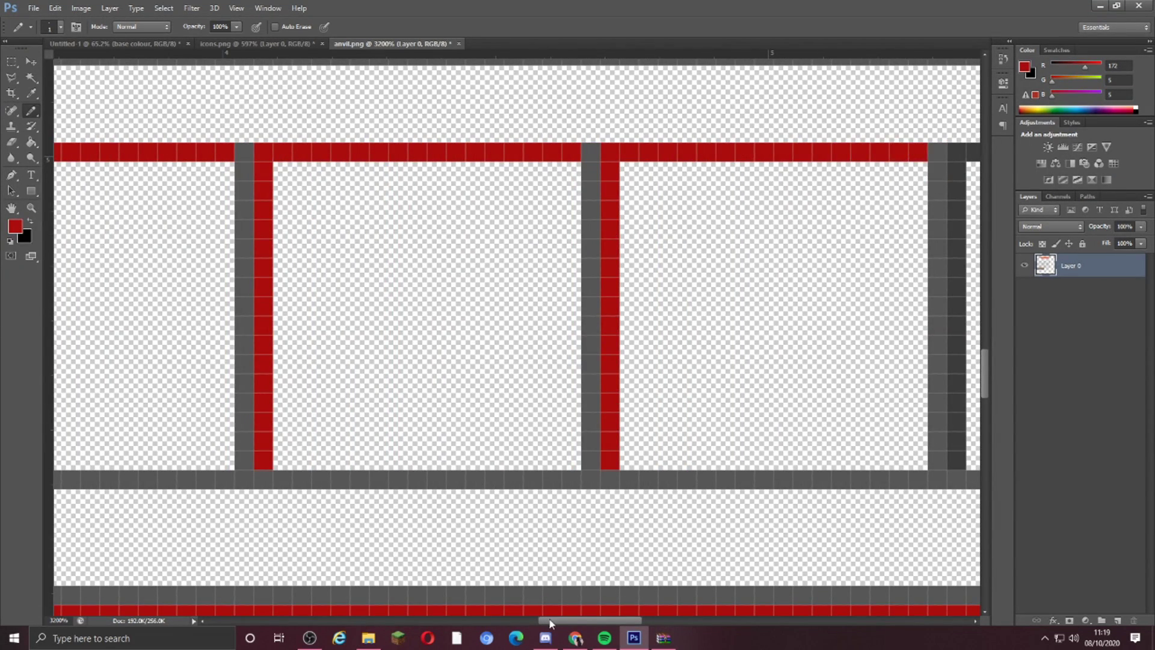
{"action": "left_click_drag", "start_coordinate": [550, 623], "coordinate": [602, 623]}
{"action": "left_click_drag", "start_coordinate": [509, 153], "coordinate": [515, 184]}
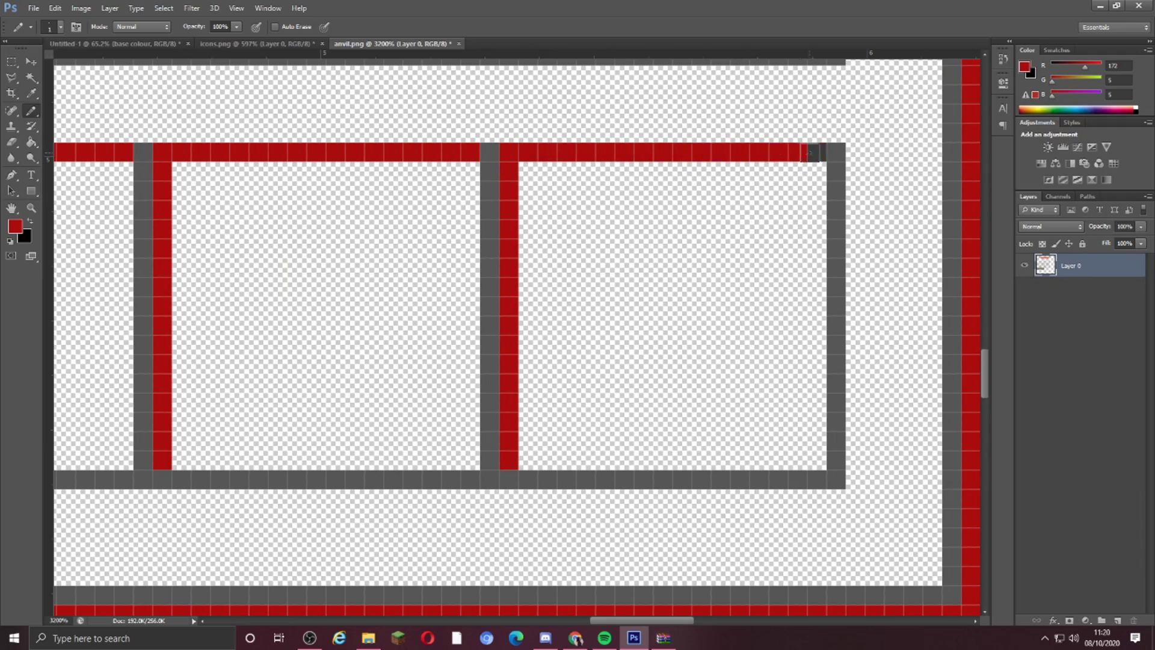
{"action": "left_click_drag", "start_coordinate": [810, 153], "coordinate": [819, 153]}
Pencil dark red over the top and left edges of the first two slots in the lowest inventory row, undoing misplaced strokes
{"action": "scroll", "coordinate": [596, 307], "scroll_direction": "down", "scroll_amount": 8}
{"action": "scroll", "coordinate": [158, 340], "scroll_direction": "up", "scroll_amount": 8}
{"action": "left_click_drag", "start_coordinate": [221, 262], "coordinate": [221, 313]}
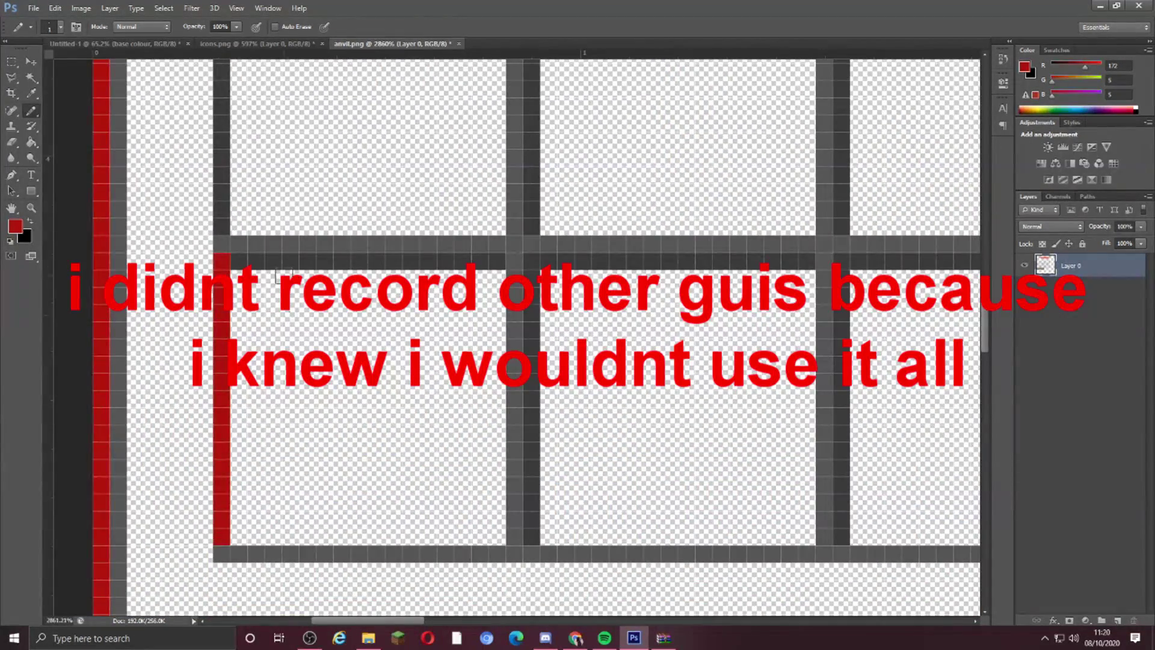
{"action": "left_click_drag", "start_coordinate": [610, 256], "coordinate": [739, 247]}
{"action": "key", "text": "ctrl+z"}
{"action": "left_click_drag", "start_coordinate": [549, 259], "coordinate": [565, 257]}
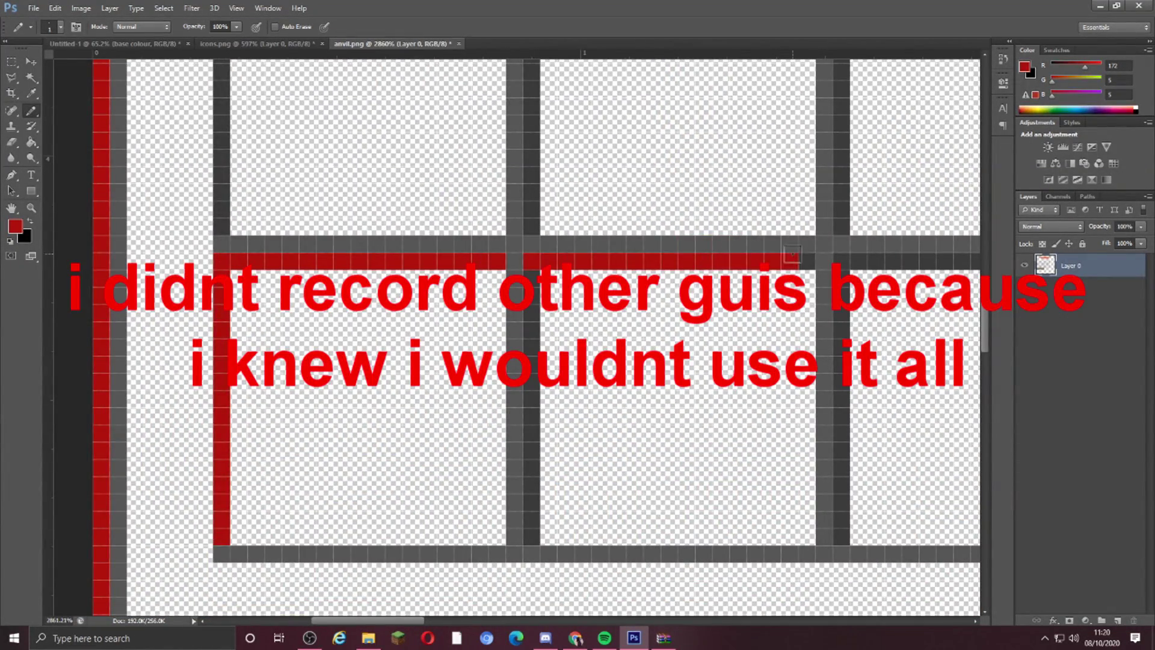
{"action": "left_click_drag", "start_coordinate": [793, 254], "coordinate": [808, 260]}
{"action": "left_click_drag", "start_coordinate": [532, 276], "coordinate": [533, 531]}
{"action": "key", "text": "ctrl+z"}
Recolour the top and left edges of the third and fourth slots in the lowest inventory row dark red
{"action": "left_click_drag", "start_coordinate": [377, 621], "coordinate": [447, 622]}
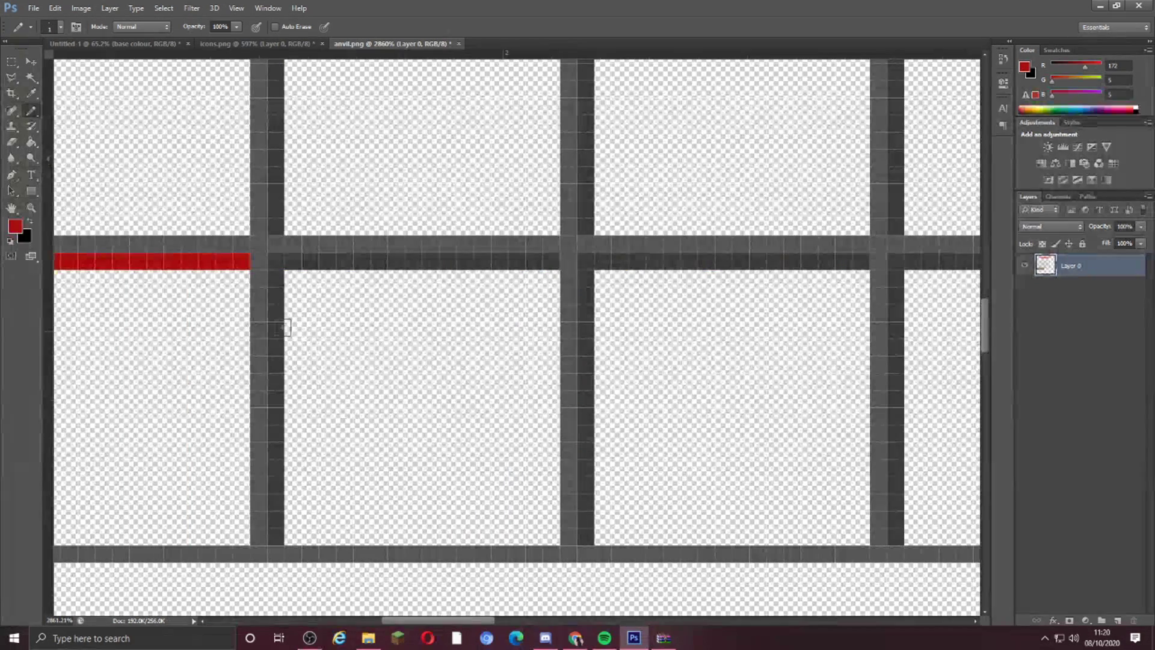
{"action": "key", "text": "ctrl+z"}
{"action": "mouse_move", "coordinate": [278, 263]}
{"action": "left_mouse_down"}
{"action": "mouse_move", "coordinate": [260, 470]}
{"action": "mouse_move", "coordinate": [261, 410]}
{"action": "left_mouse_up"}
{"action": "key", "text": "ctrl+z"}
{"action": "key", "text": "ctrl+z"}
{"action": "key", "text": "ctrl+z"}
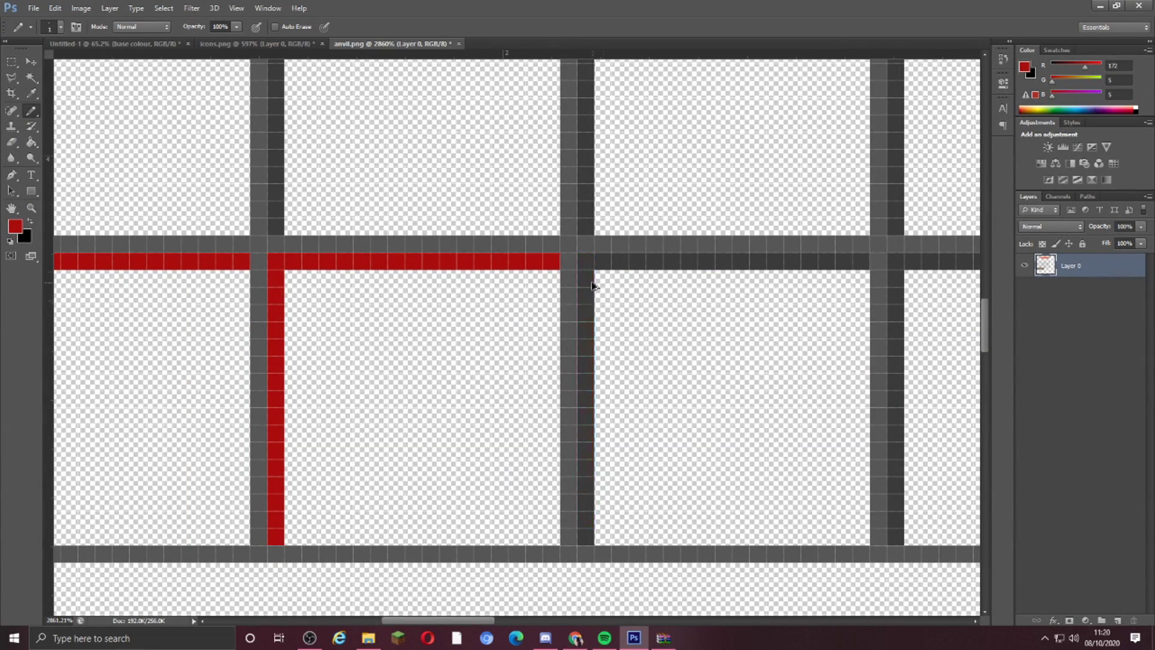
{"action": "left_click_drag", "start_coordinate": [845, 262], "coordinate": [861, 262]}
Continue the dark red left and top edges along the next two slots of the lowest inventory row, undoing a stray stroke
{"action": "left_click_drag", "start_coordinate": [467, 621], "coordinate": [529, 622]}
{"action": "left_click_drag", "start_coordinate": [400, 262], "coordinate": [386, 505]}
{"action": "key", "text": "ctrl+z"}
{"action": "left_click_drag", "start_coordinate": [401, 277], "coordinate": [399, 306]}
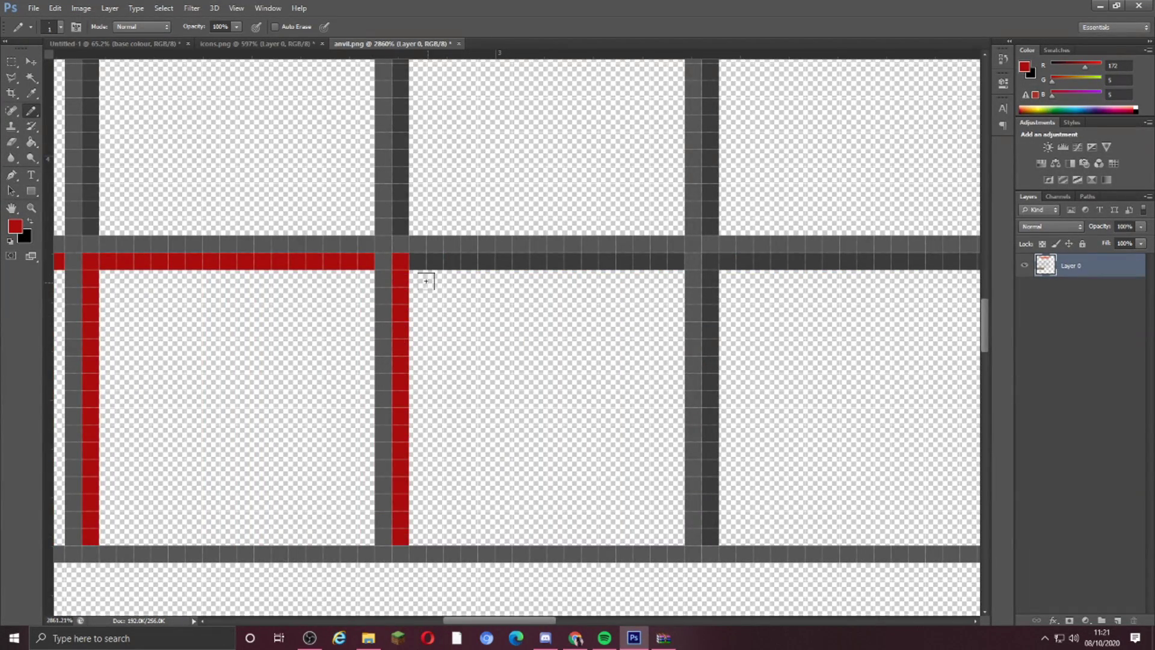
{"action": "left_click_drag", "start_coordinate": [665, 263], "coordinate": [677, 262]}
{"action": "left_click_drag", "start_coordinate": [463, 620], "coordinate": [496, 621]}
{"action": "left_click_drag", "start_coordinate": [453, 263], "coordinate": [446, 303]}
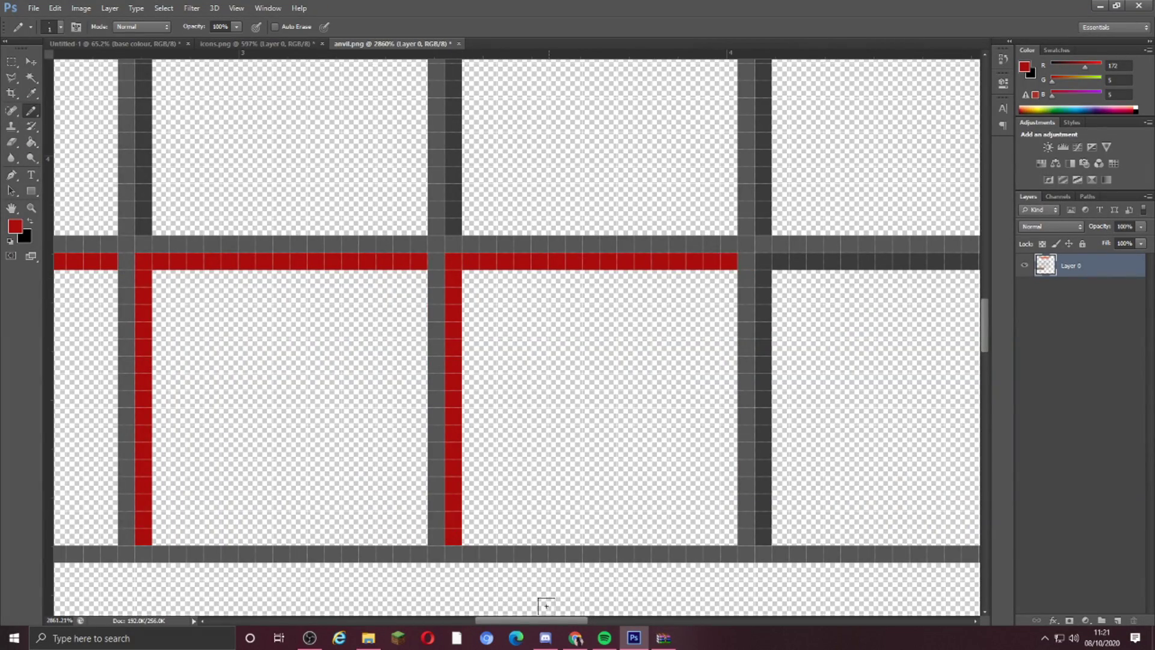
Recolour the left and top edges of the following slots toward the end of the lowest inventory row dark red
{"action": "left_click_drag", "start_coordinate": [545, 620], "coordinate": [597, 621]}
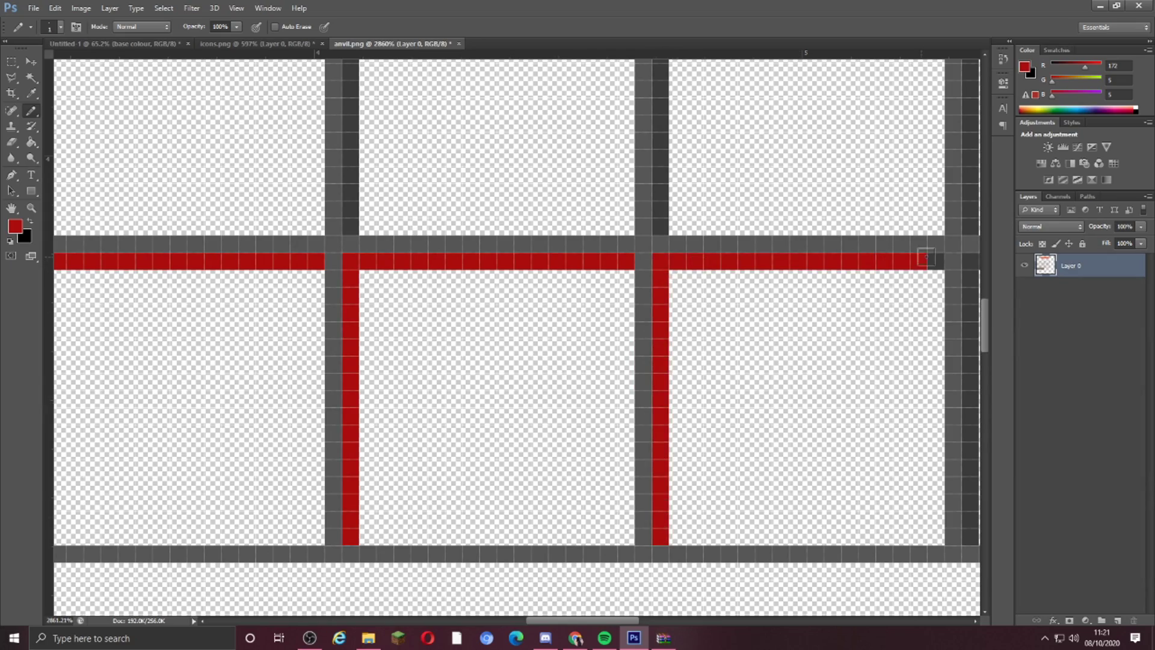
{"action": "left_click_drag", "start_coordinate": [927, 257], "coordinate": [936, 259]}
{"action": "scroll", "coordinate": [939, 329], "scroll_direction": "down", "scroll_amount": 5}
{"action": "left_click_drag", "start_coordinate": [521, 621], "coordinate": [605, 624]}
{"action": "scroll", "coordinate": [506, 403], "scroll_direction": "up", "scroll_amount": 6}
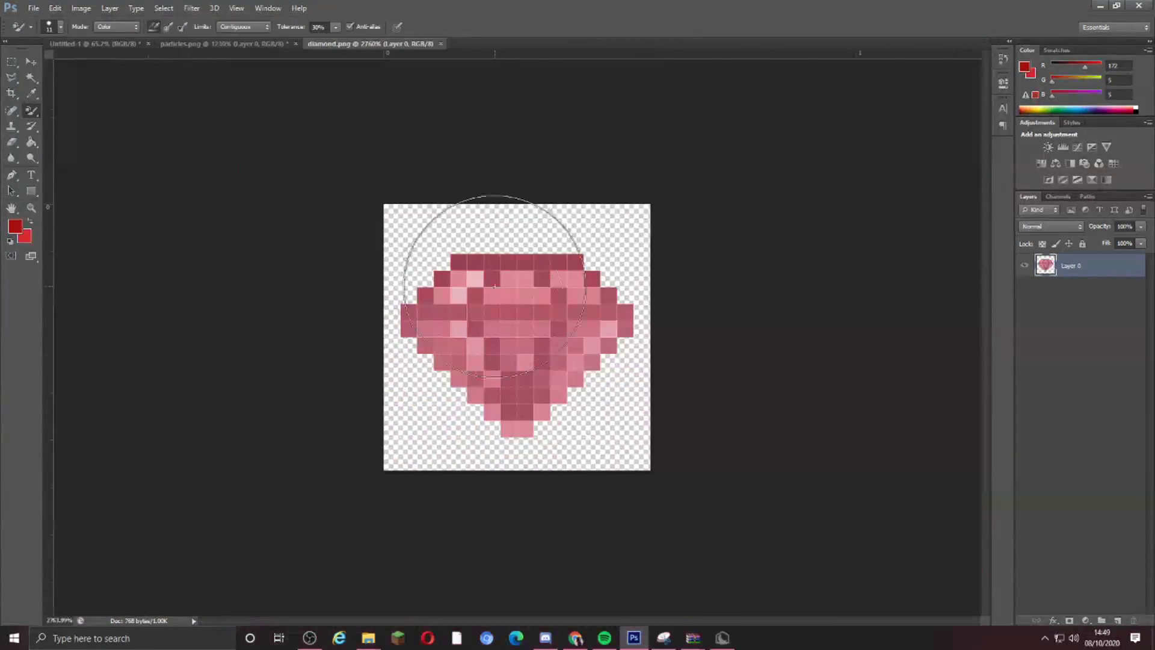
Brush over the diamond with the Color Replacement tool in dark red RGB 172, 5, 5
{"action": "left_click_drag", "start_coordinate": [460, 323], "coordinate": [489, 314]}
{"action": "scroll", "coordinate": [522, 314], "scroll_direction": "up", "scroll_amount": 2}
{"action": "left_click", "coordinate": [16, 226]}
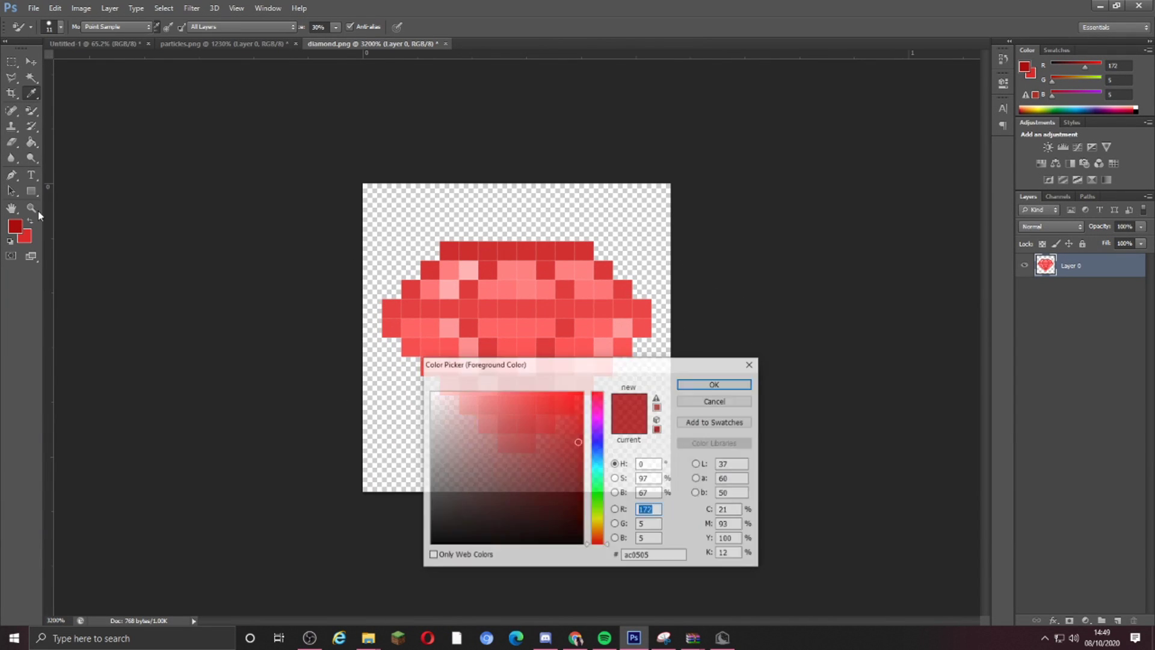
{"action": "key", "text": "Escape"}
Try recolouring the diamond with the Color Replacement tool in a darker red, RGB 138, 3, 3
{"action": "right_click", "coordinate": [32, 112]}
{"action": "left_click", "coordinate": [79, 133]}
{"action": "left_click", "coordinate": [15, 227]}
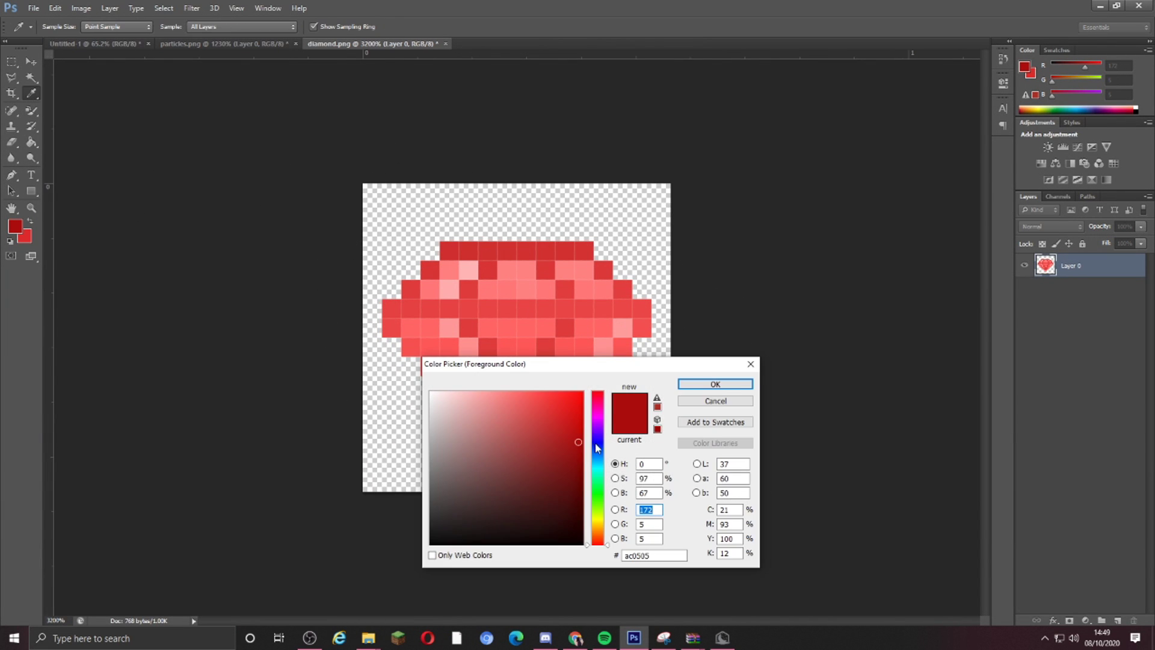
{"action": "left_click", "coordinate": [584, 463]}
{"action": "left_click", "coordinate": [714, 384]}
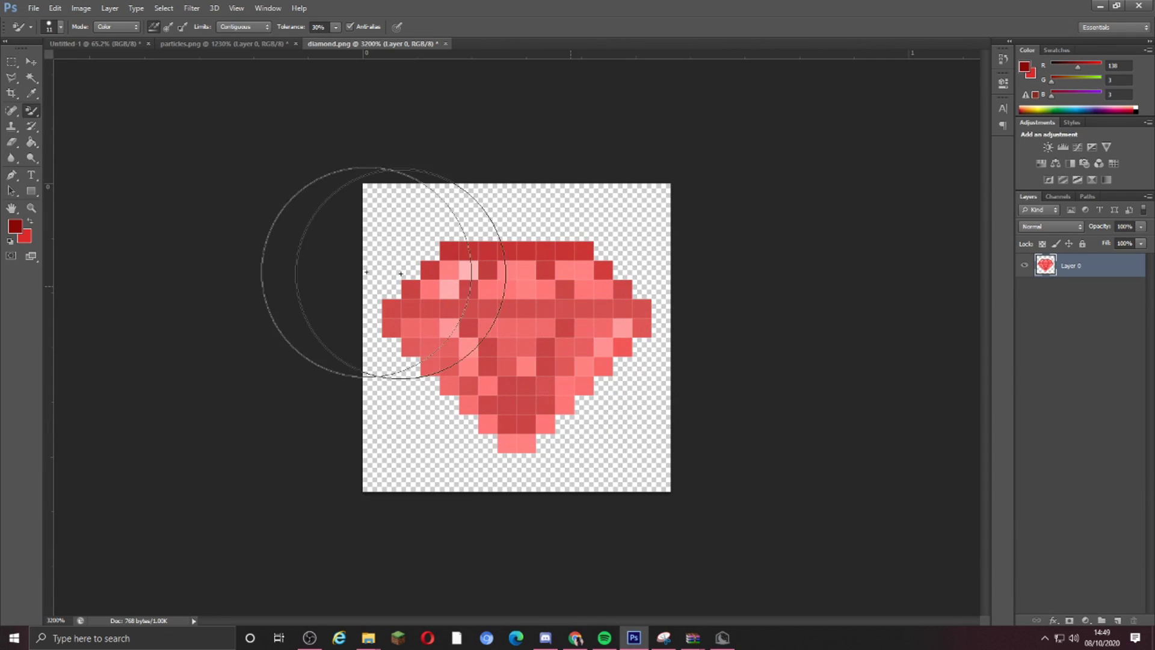
Set the foreground colour to RGB 152, 0, 0 and recolour the diamond with it
{"action": "left_click", "coordinate": [15, 226]}
{"action": "left_click", "coordinate": [516, 392]}
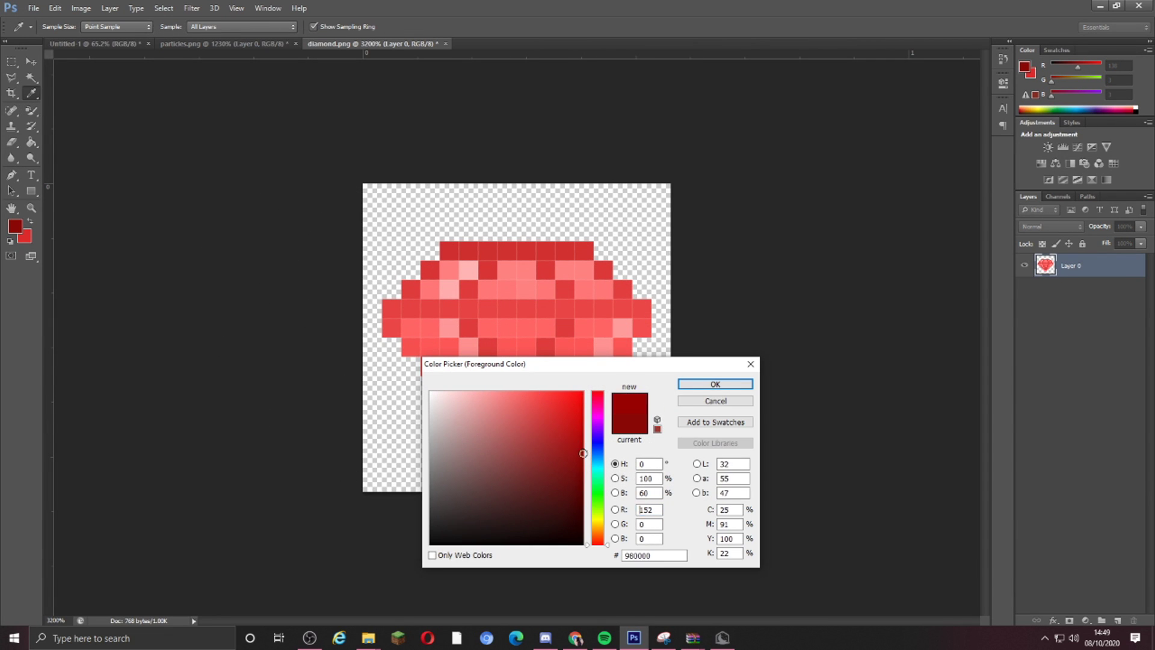
{"action": "left_click", "coordinate": [714, 384]}
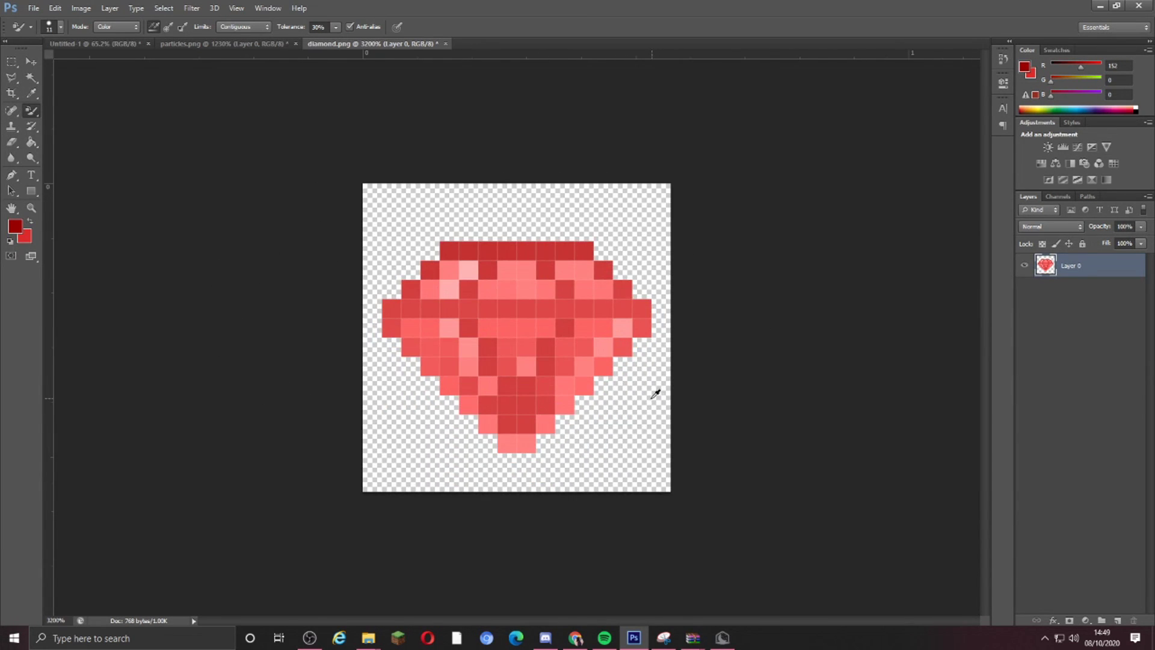
Save a PNG copy of the diamond as diamond.png in the texture pack new folder
{"action": "left_click", "coordinate": [33, 8]}
{"action": "left_click", "coordinate": [50, 153]}
{"action": "left_click", "coordinate": [438, 244]}
{"action": "double_click", "coordinate": [565, 242]}
{"action": "double_click", "coordinate": [538, 171]}
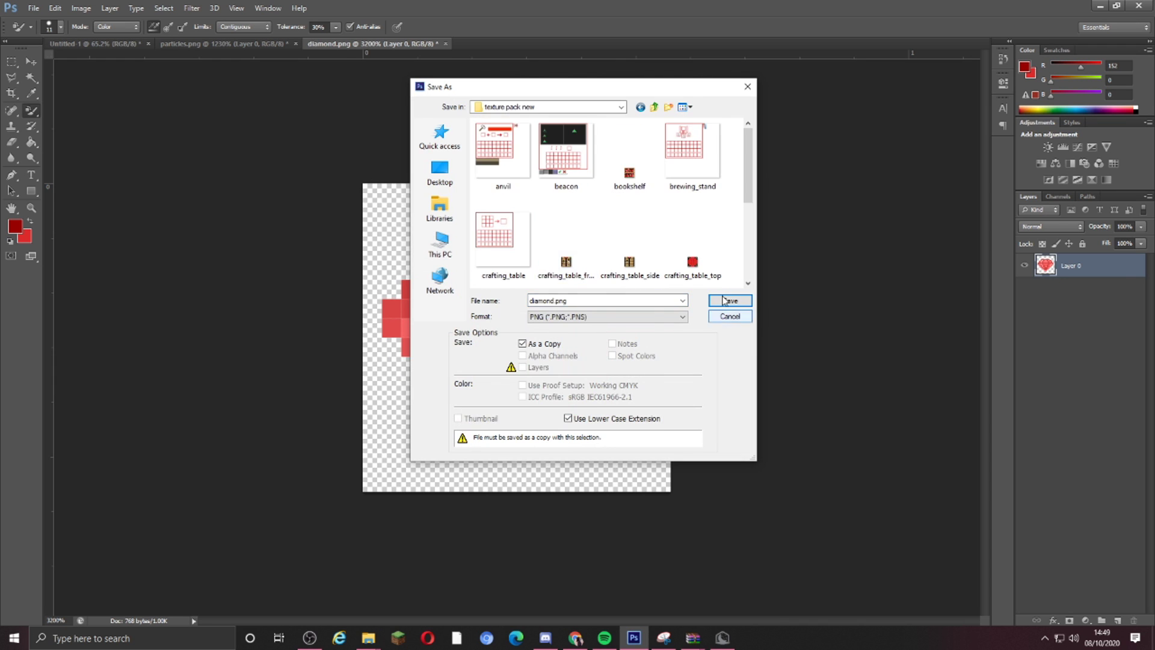
{"action": "left_click", "coordinate": [730, 302]}
{"action": "left_click", "coordinate": [632, 200]}
Open diamond_axe.png from the original texture pack folder inside Saved Pictures
{"action": "left_click", "coordinate": [33, 8]}
{"action": "left_click", "coordinate": [43, 32]}
{"action": "left_click", "coordinate": [444, 248]}
{"action": "double_click", "coordinate": [519, 313]}
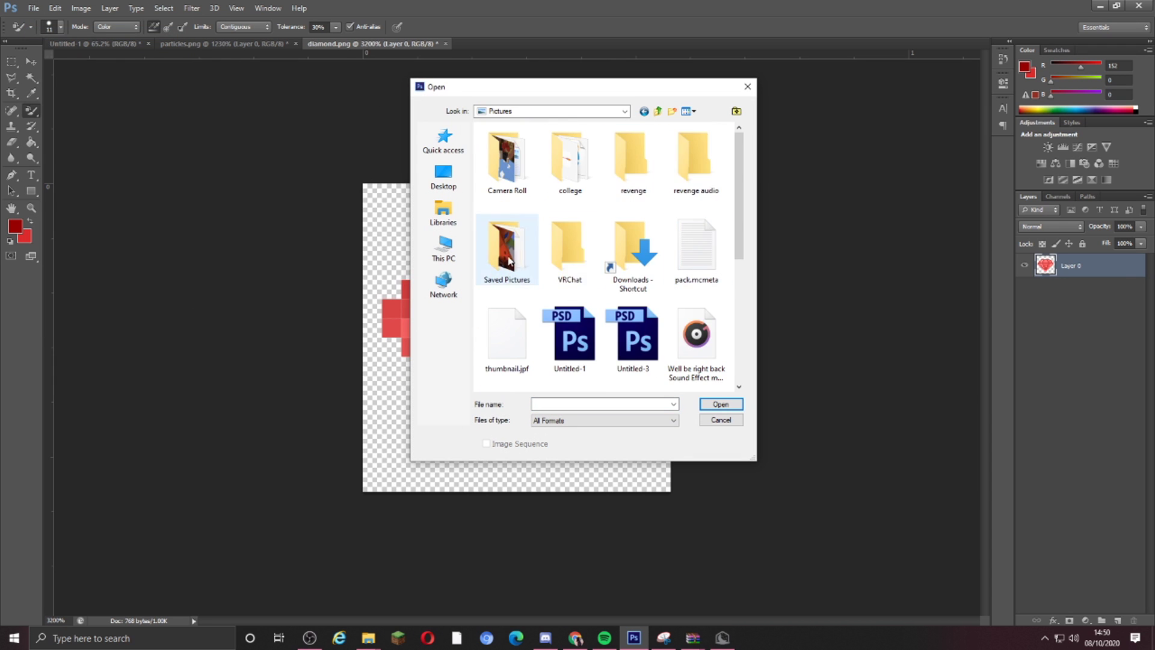
{"action": "double_click", "coordinate": [505, 255]}
{"action": "double_click", "coordinate": [571, 180]}
{"action": "double_click", "coordinate": [506, 271]}
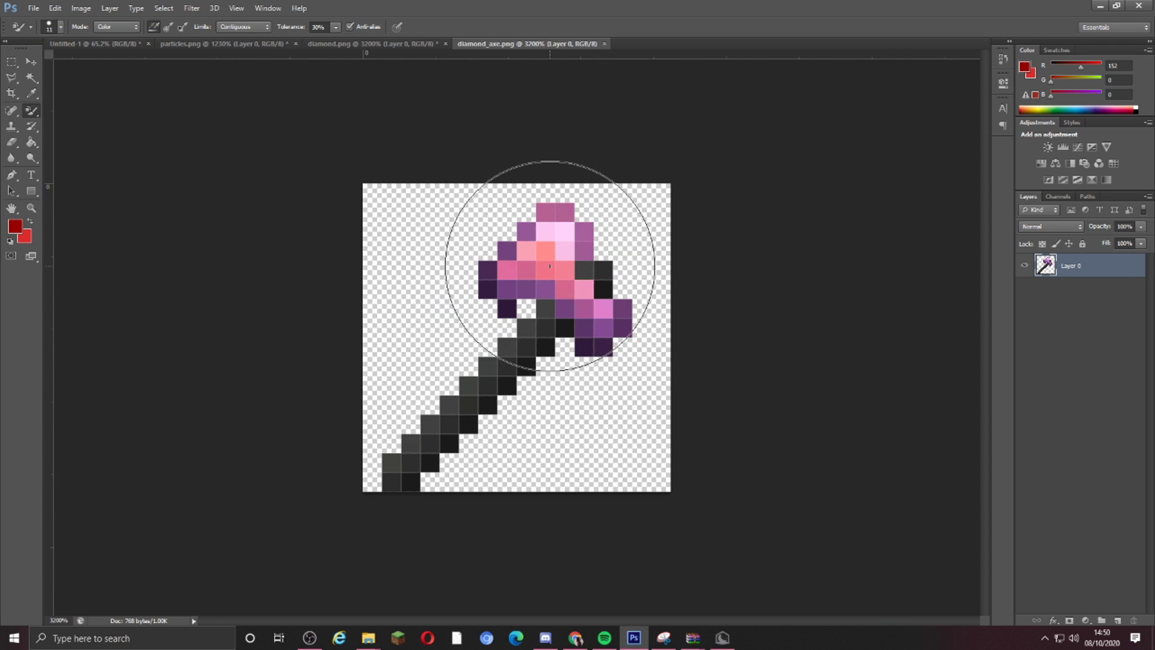
Try recolouring the axe head's darkest edge pixels with red RGB 198, 46, 46 sampled from the diamond
{"action": "mouse_move", "coordinate": [557, 260]}
{"action": "left_mouse_down"}
{"action": "mouse_move", "coordinate": [529, 379]}
{"action": "mouse_move", "coordinate": [492, 272]}
{"action": "left_mouse_up"}
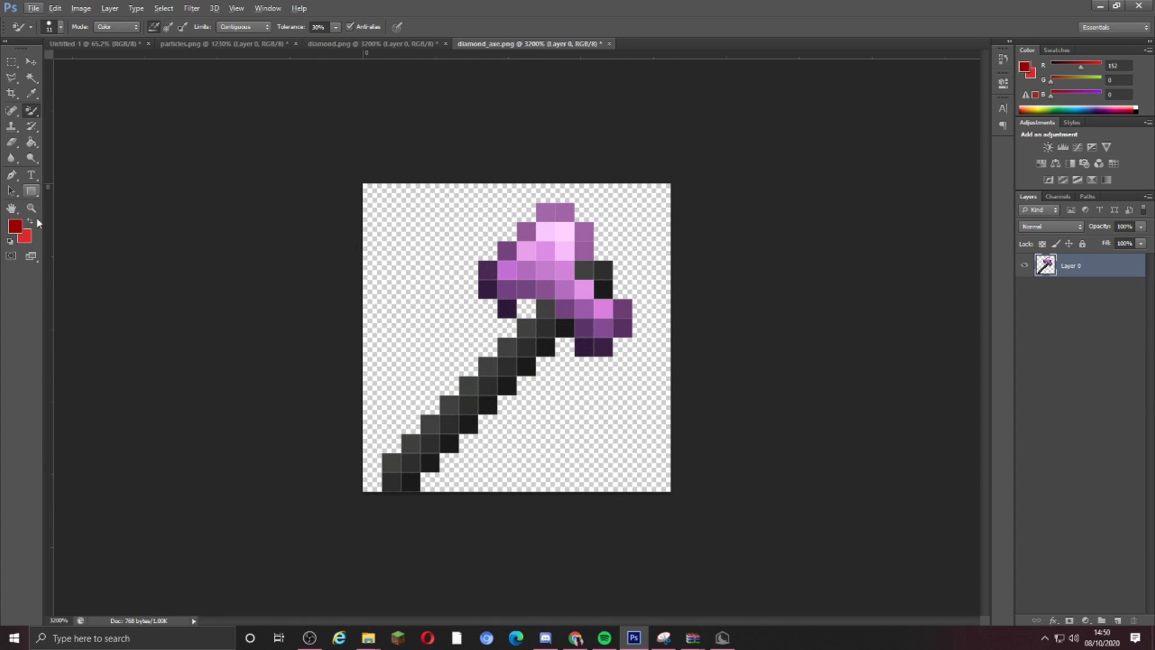
{"action": "left_click", "coordinate": [361, 43]}
{"action": "key", "text": "i"}
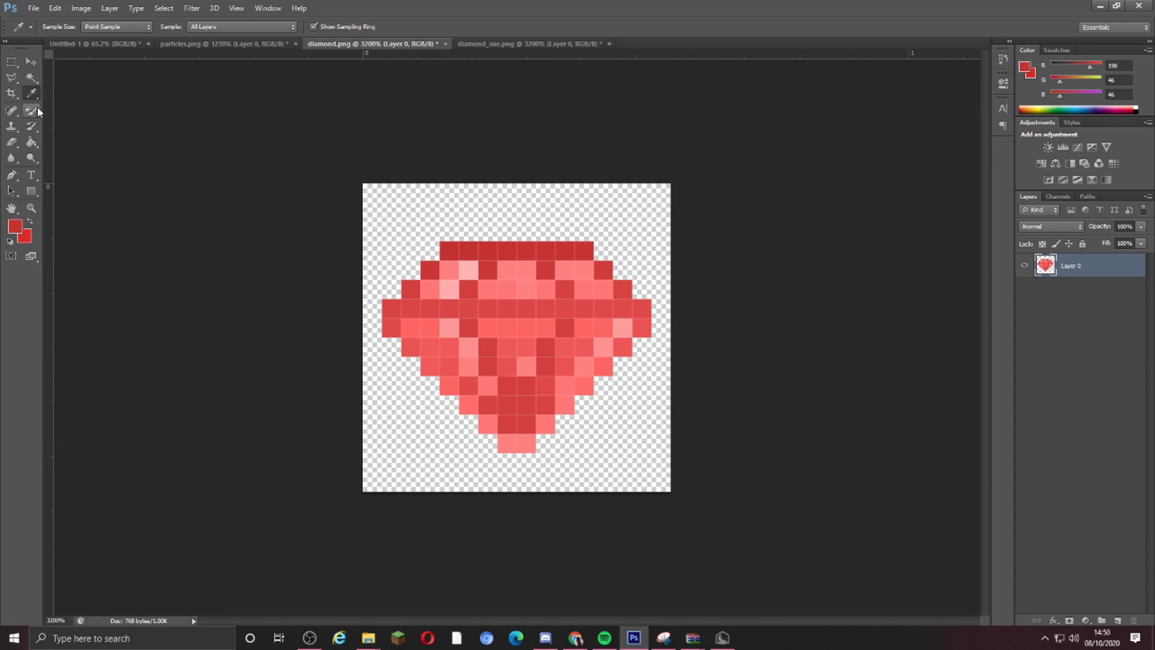
{"action": "right_click", "coordinate": [36, 111]}
{"action": "left_click", "coordinate": [73, 121]}
{"action": "left_click", "coordinate": [483, 46]}
{"action": "key", "text": "alt"}
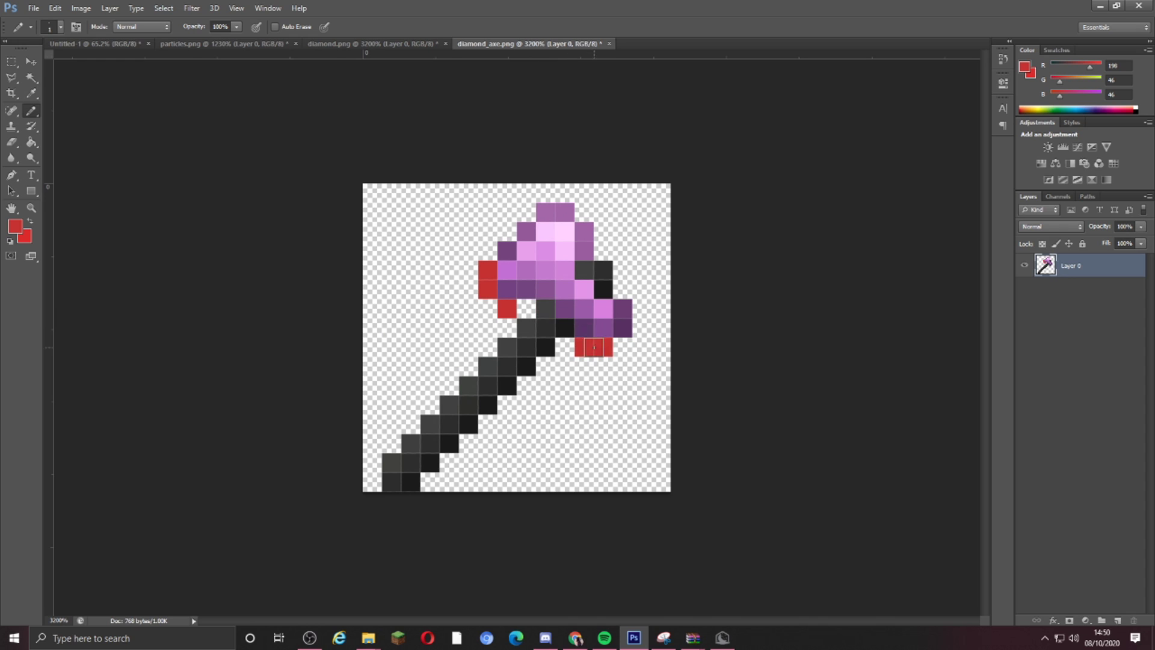
Try pencilling the axe head's outer and lower pixels with light red RGB 252, 100, 100 sampled from the diamond
{"action": "left_click", "coordinate": [414, 46]}
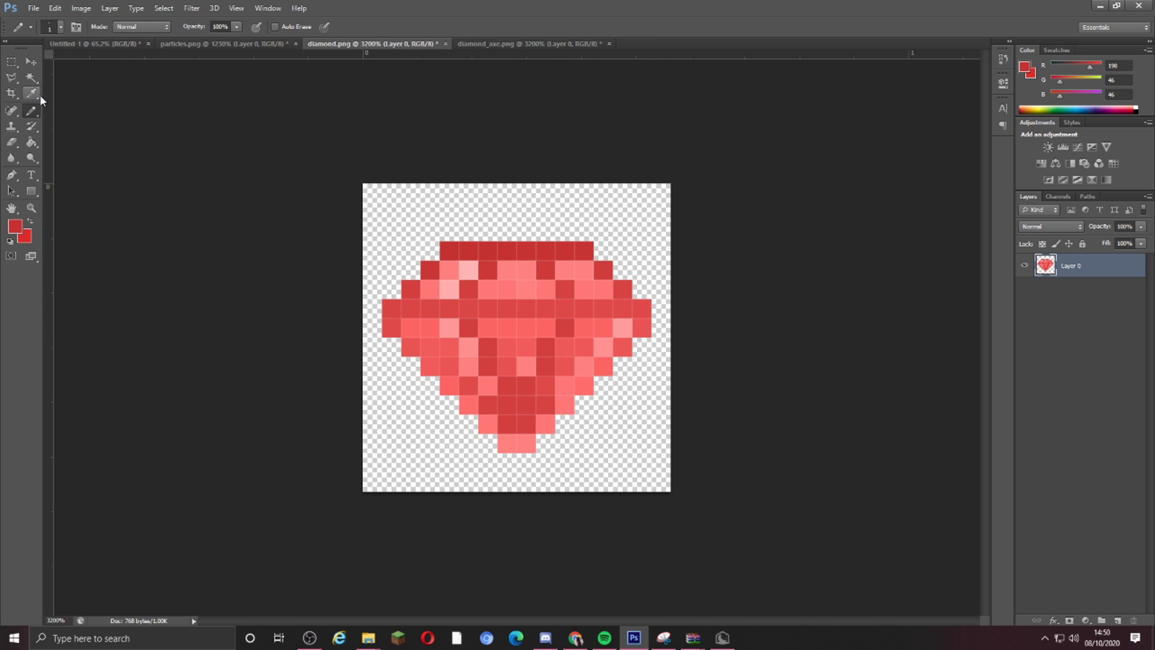
{"action": "left_click", "coordinate": [33, 94]}
{"action": "left_click", "coordinate": [402, 318]}
{"action": "left_click", "coordinate": [483, 46]}
{"action": "left_click", "coordinate": [33, 111]}
{"action": "left_click_drag", "start_coordinate": [508, 251], "coordinate": [529, 231]}
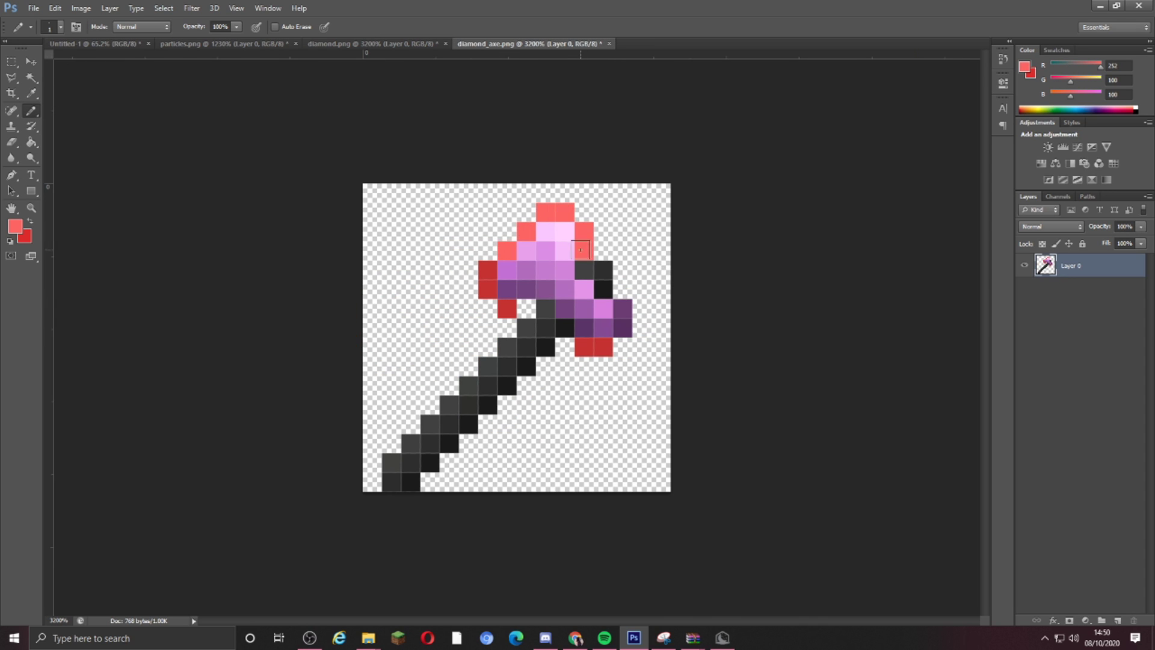
{"action": "left_click_drag", "start_coordinate": [538, 286], "coordinate": [506, 289]}
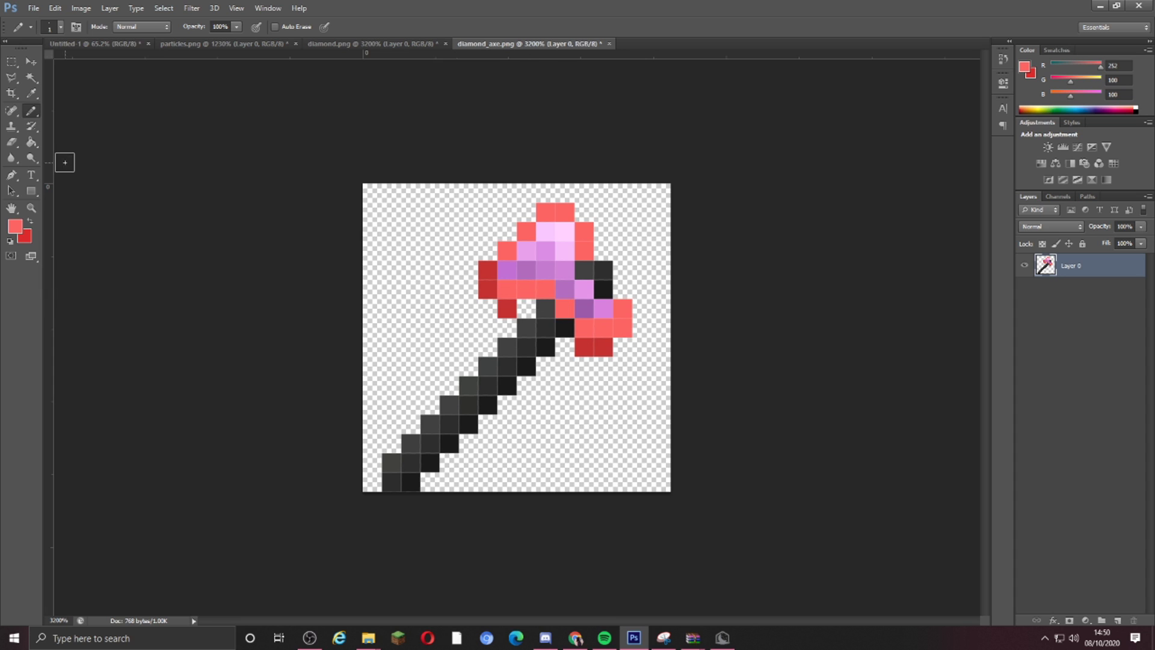
Try further diamond shades, RGB 255, 144, 144 and RGB 252, 100, 100, for the axe head's inner pixels
{"action": "left_click", "coordinate": [370, 43]}
{"action": "key", "text": "i"}
{"action": "left_click", "coordinate": [464, 343]}
{"action": "key", "text": "ctrl+Tab"}
{"action": "key", "text": "b"}
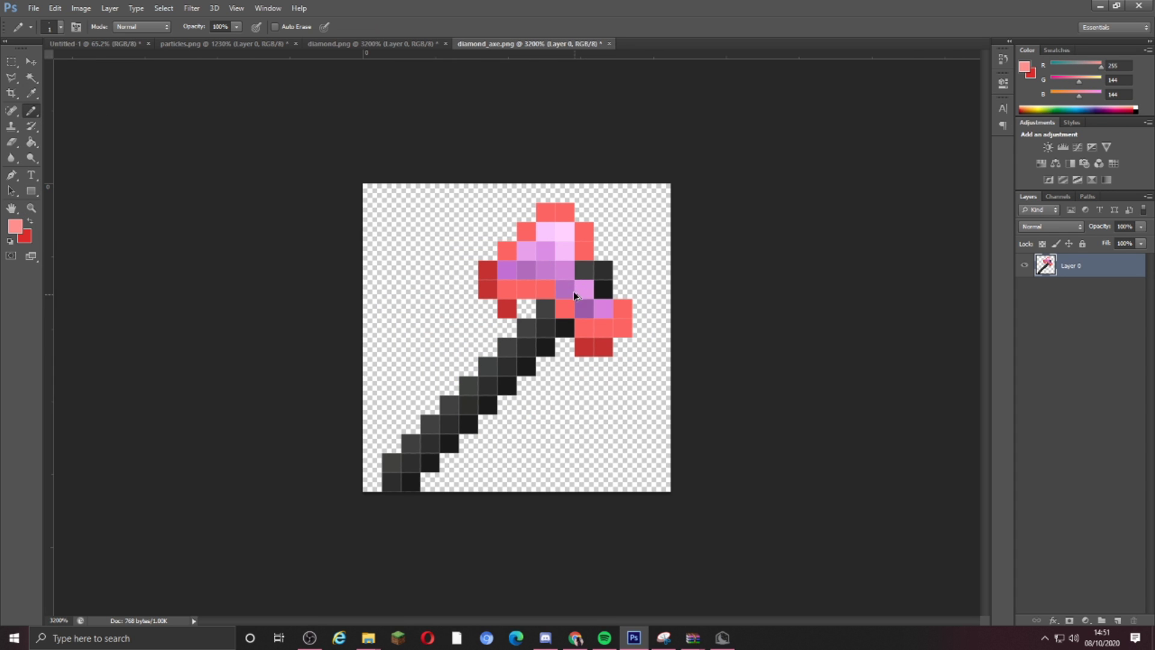
{"action": "left_click", "coordinate": [370, 43]}
{"action": "key", "text": "i"}
{"action": "left_click", "coordinate": [521, 334]}
{"action": "left_click", "coordinate": [530, 43]}
{"action": "key", "text": "b"}
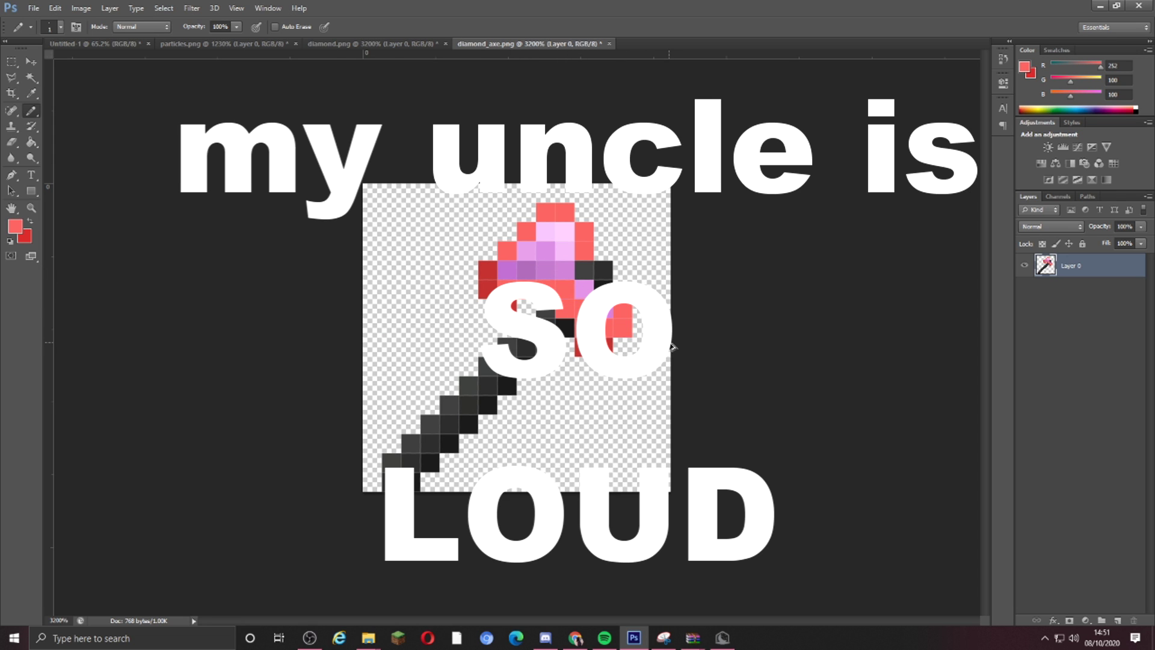
Undo the light red pencil strokes on the axe head
{"action": "key", "text": "ctrl+alt+z"}
{"action": "key", "text": "ctrl+alt+z"}
{"action": "key", "text": "ctrl+alt+z"}
Sample the base red from Untitled-1, darken it to RGB 132, 1, 1, and pencil the axe head's darkest edge pixels, undoing a misplaced stroke
{"action": "left_click", "coordinate": [91, 44]}
{"action": "key", "text": "w"}
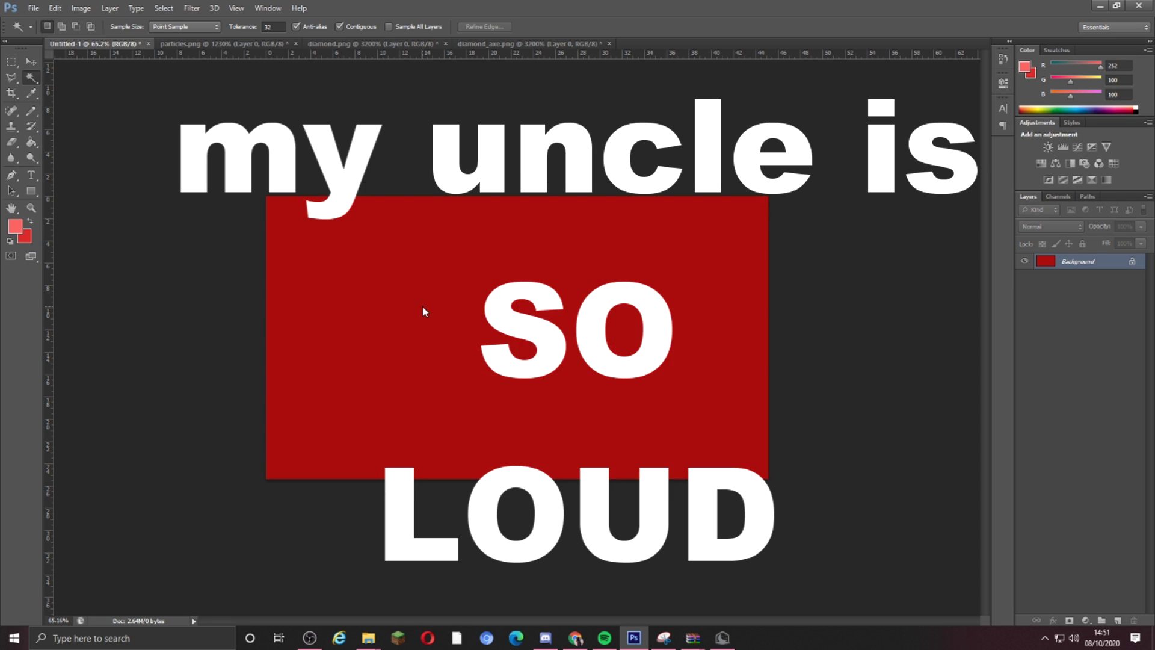
{"action": "key", "text": "i"}
{"action": "left_click", "coordinate": [425, 312]}
{"action": "left_click", "coordinate": [529, 43]}
{"action": "key", "text": "b"}
{"action": "left_click", "coordinate": [15, 227]}
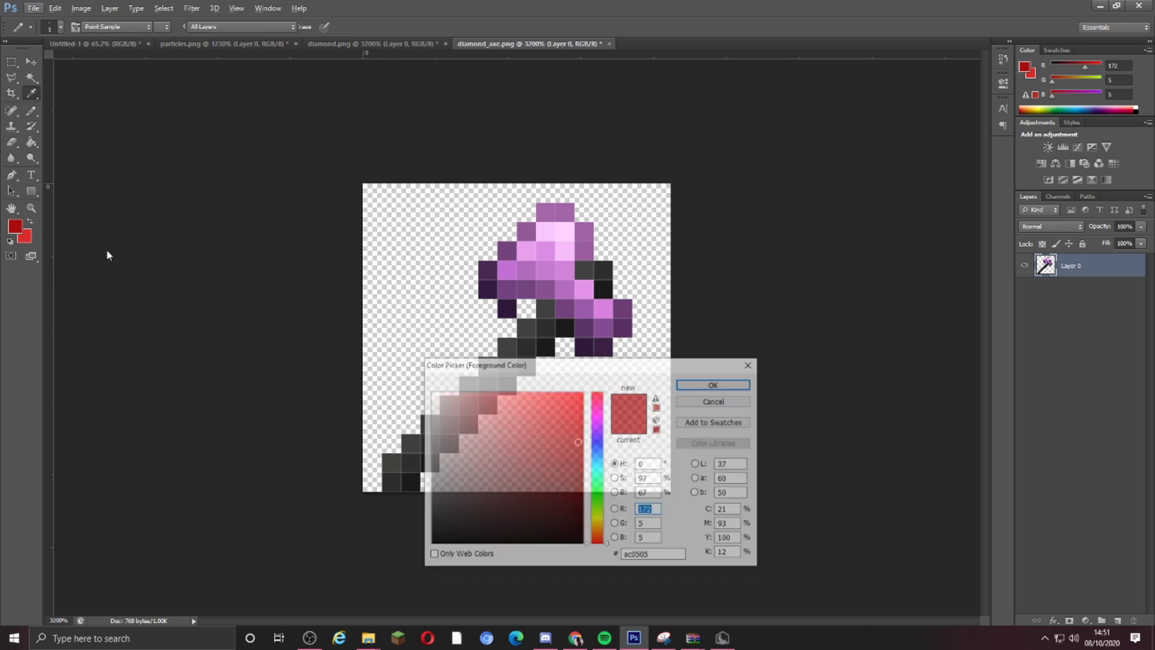
{"action": "left_click", "coordinate": [581, 468]}
{"action": "left_click", "coordinate": [714, 384]}
{"action": "left_click_drag", "start_coordinate": [487, 270], "coordinate": [486, 285]}
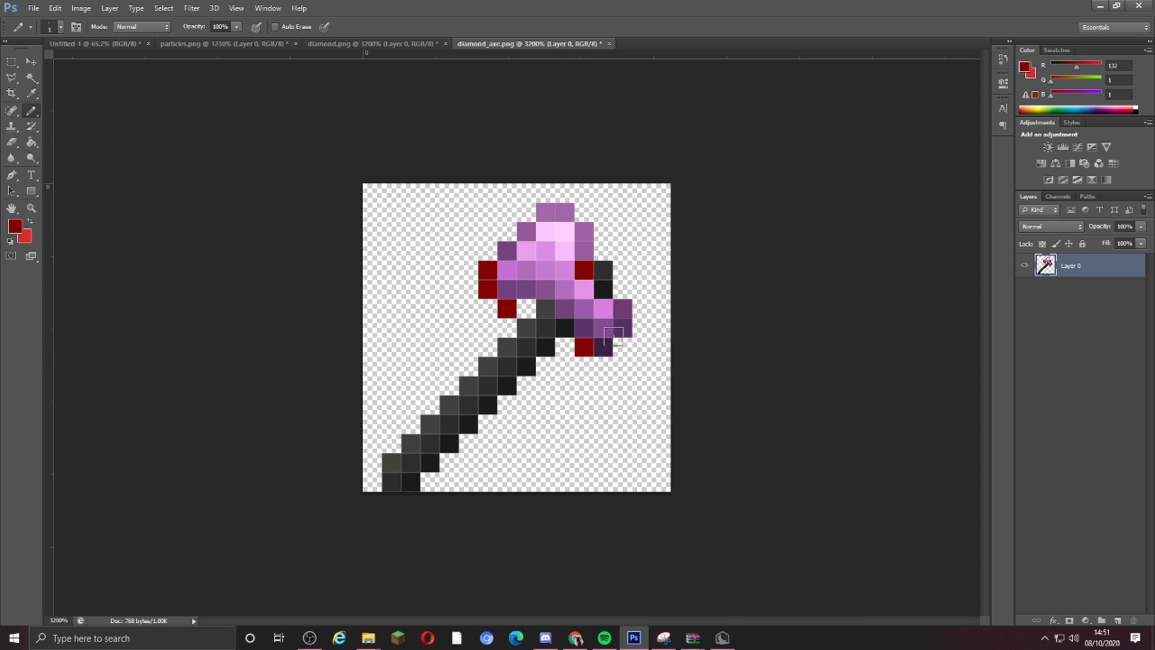
{"action": "key", "text": "ctrl+z"}
Set the foreground colour to RGB 155, 7, 7 and pencil the axe head's next-darkest purple edge pixels
{"action": "left_click", "coordinate": [15, 226]}
{"action": "left_click", "coordinate": [577, 452]}
{"action": "left_click", "coordinate": [714, 385]}
{"action": "left_click", "coordinate": [509, 293]}
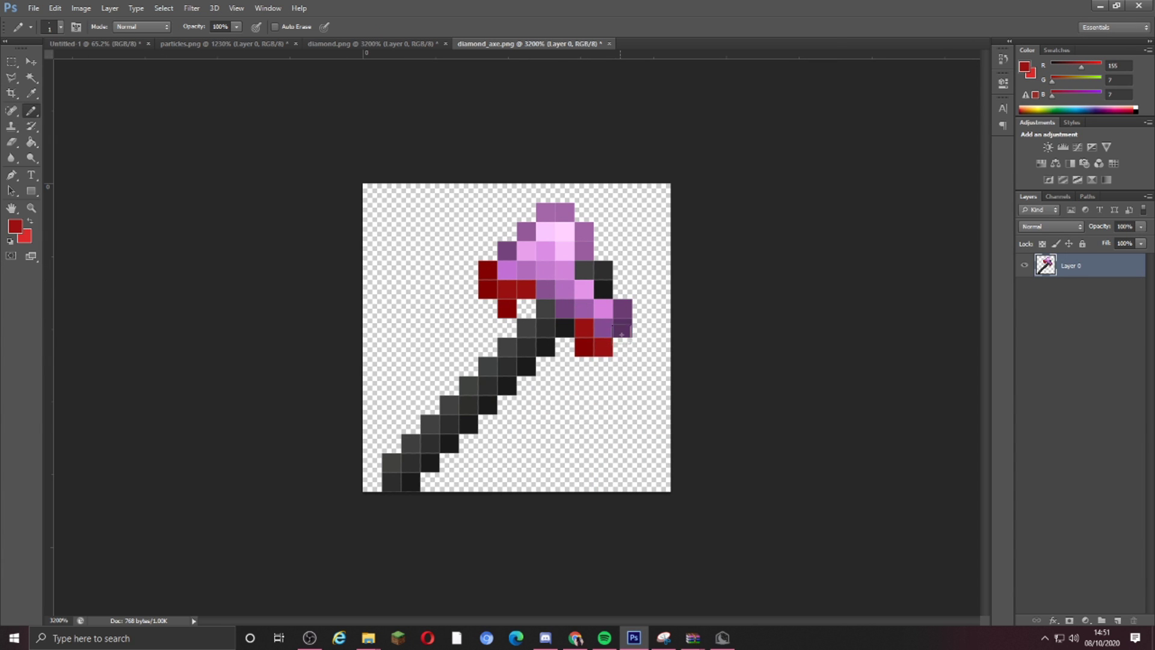
Set the foreground colour to RGB 184, 6, 6 and pencil the axe head's top and remaining mid-dark edge pixels
{"action": "left_click", "coordinate": [17, 230]}
{"action": "left_click", "coordinate": [575, 433]}
{"action": "left_click", "coordinate": [710, 381]}
{"action": "left_click", "coordinate": [582, 247]}
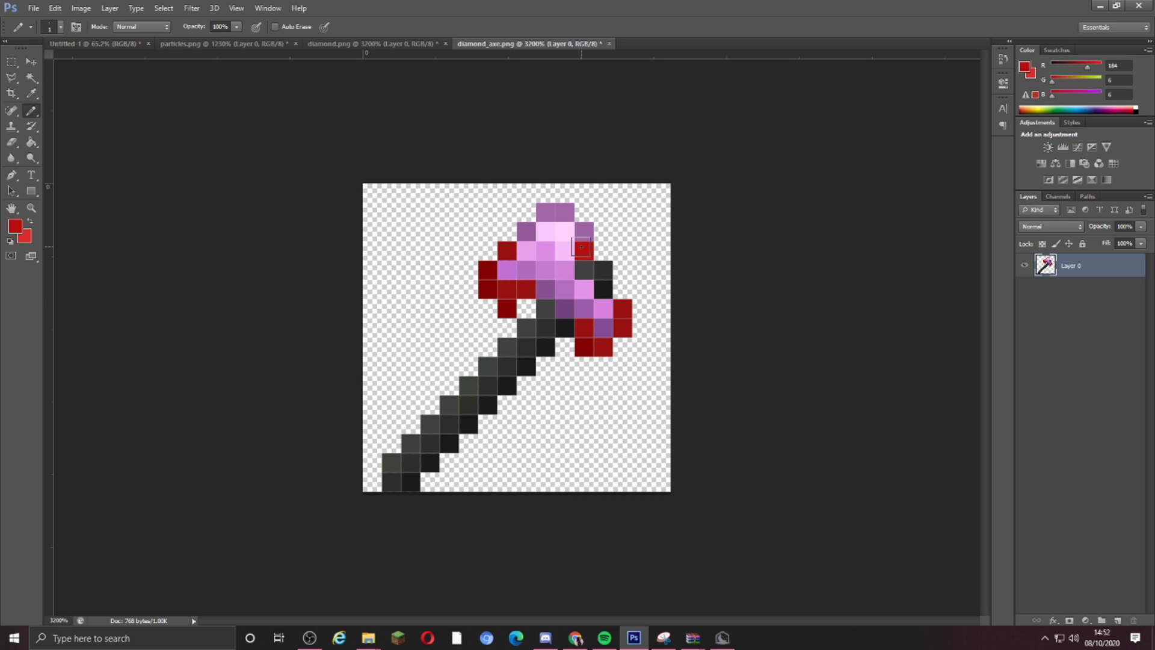
Pencil the axe head's inner purple pixels in brighter reds, RGB 212, 13, 13 and RGB 221, 17, 17
{"action": "left_click", "coordinate": [15, 225]}
{"action": "left_click", "coordinate": [577, 410]}
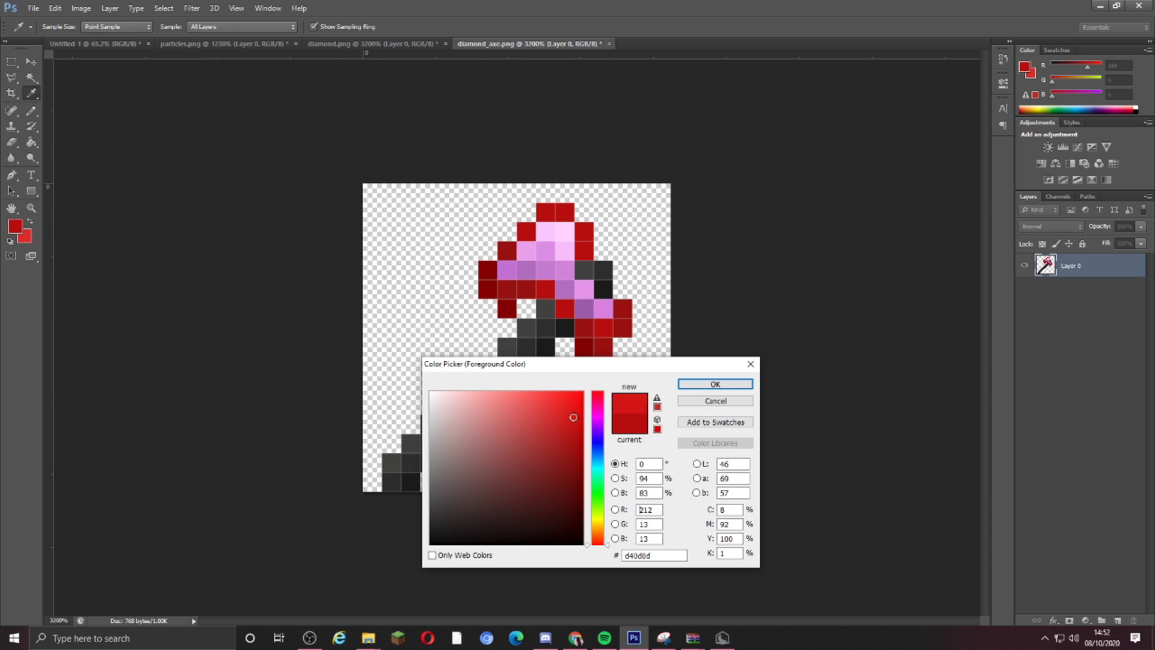
{"action": "left_click", "coordinate": [712, 381]}
{"action": "left_click", "coordinate": [15, 226]}
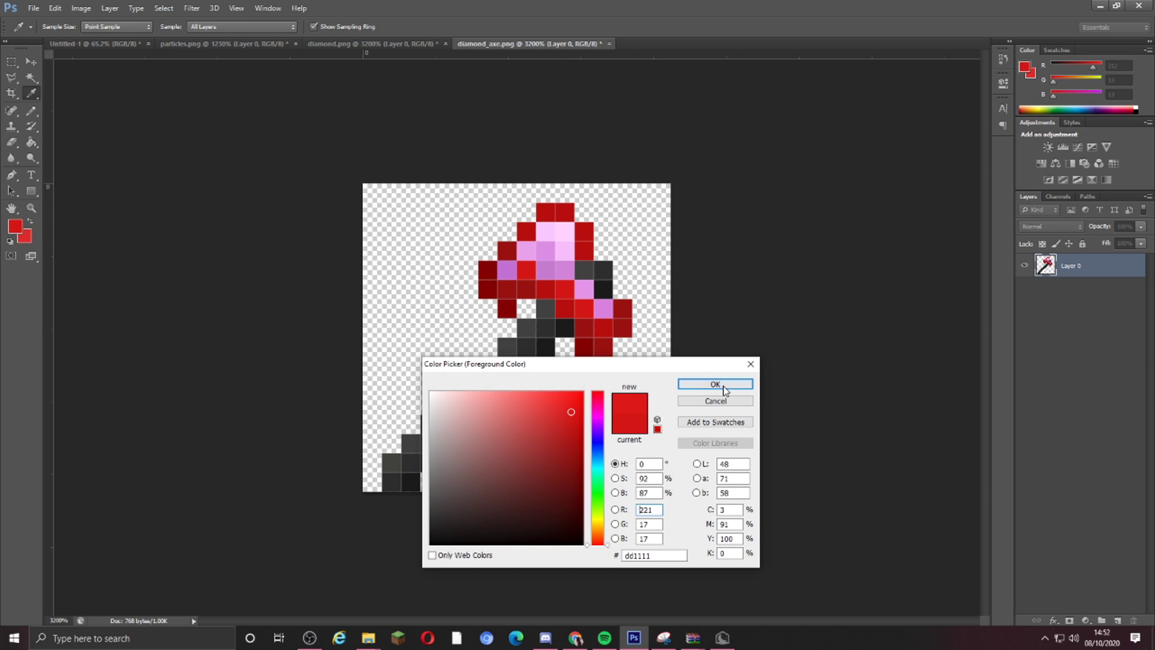
{"action": "left_click", "coordinate": [716, 384]}
{"action": "key", "text": "b"}
{"action": "left_click", "coordinate": [552, 269]}
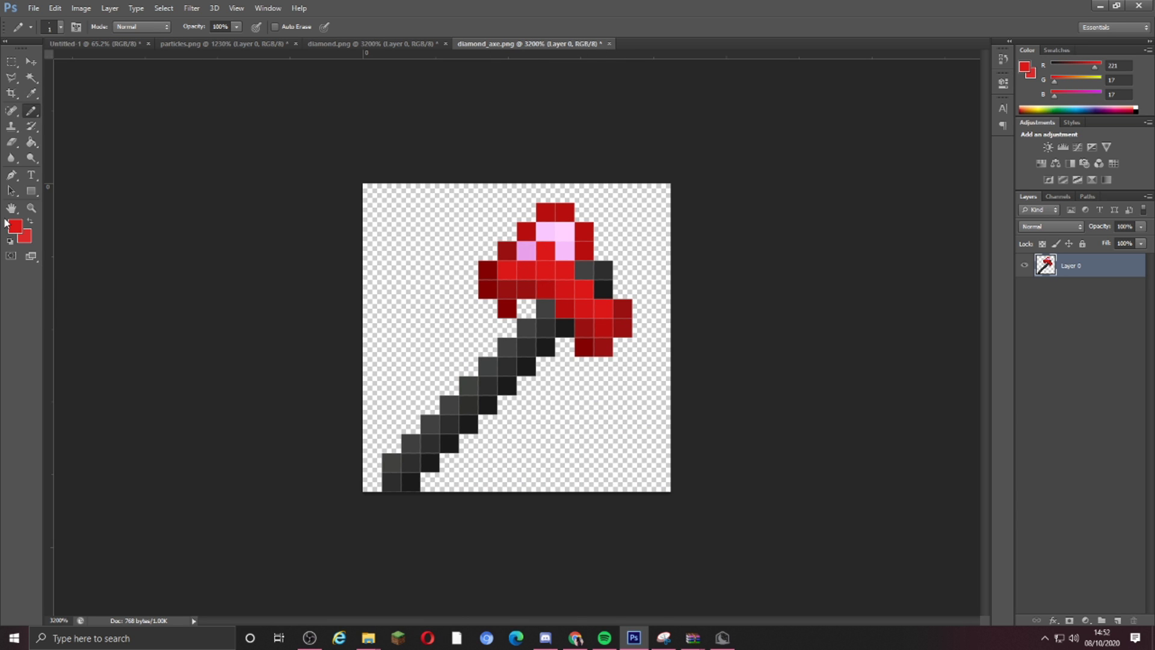
Pick a more vivid red and pencil the pale pink pixels in the upper part of the axe head
{"action": "left_click", "coordinate": [12, 225]}
{"action": "left_click", "coordinate": [579, 400]}
{"action": "left_click", "coordinate": [715, 384]}
{"action": "mouse_move", "coordinate": [526, 251]}
{"action": "left_mouse_down"}
{"action": "mouse_move", "coordinate": [565, 251]}
{"action": "mouse_move", "coordinate": [565, 232]}
{"action": "left_mouse_up"}
Pencil the two highlight pixels near the blade's top in pink RGB 242, 115, 115 and pale pink RGB 255, 200, 200
{"action": "left_click", "coordinate": [15, 225]}
{"action": "left_click", "coordinate": [521, 408]}
{"action": "left_click", "coordinate": [510, 399]}
{"action": "left_click", "coordinate": [716, 384]}
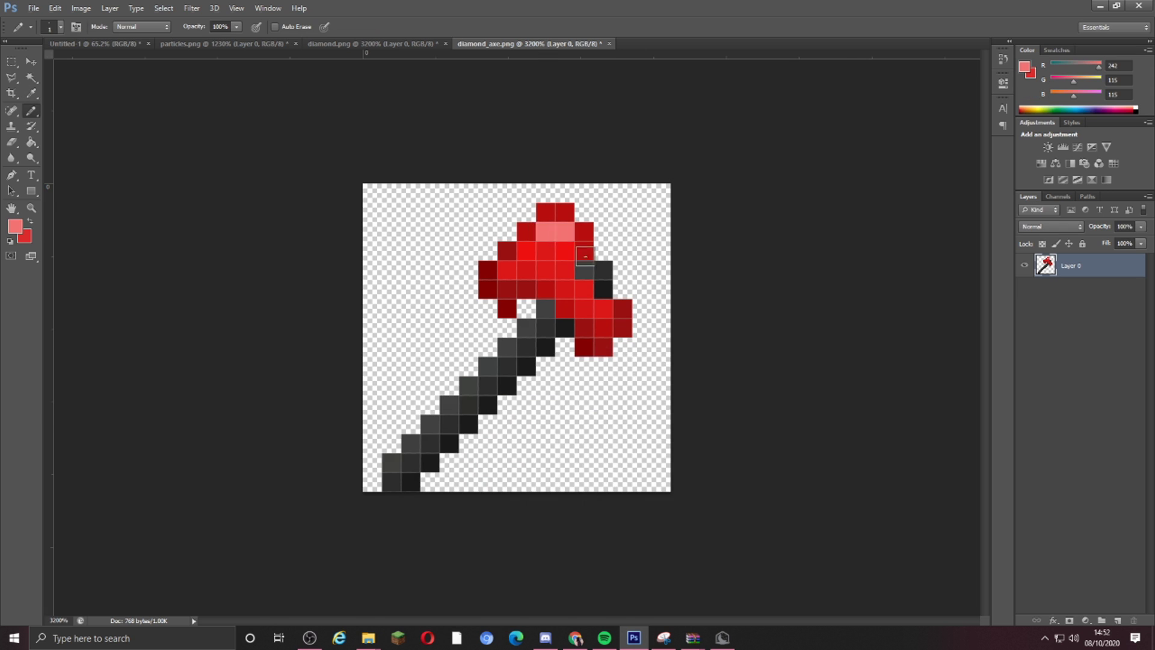
{"action": "left_click", "coordinate": [15, 227]}
{"action": "left_click", "coordinate": [462, 392]}
{"action": "left_click", "coordinate": [715, 384]}
{"action": "left_click", "coordinate": [565, 232]}
{"action": "scroll", "coordinate": [578, 246], "scroll_direction": "down", "scroll_amount": 3}
{"action": "scroll", "coordinate": [577, 247], "scroll_direction": "up", "scroll_amount": 3}
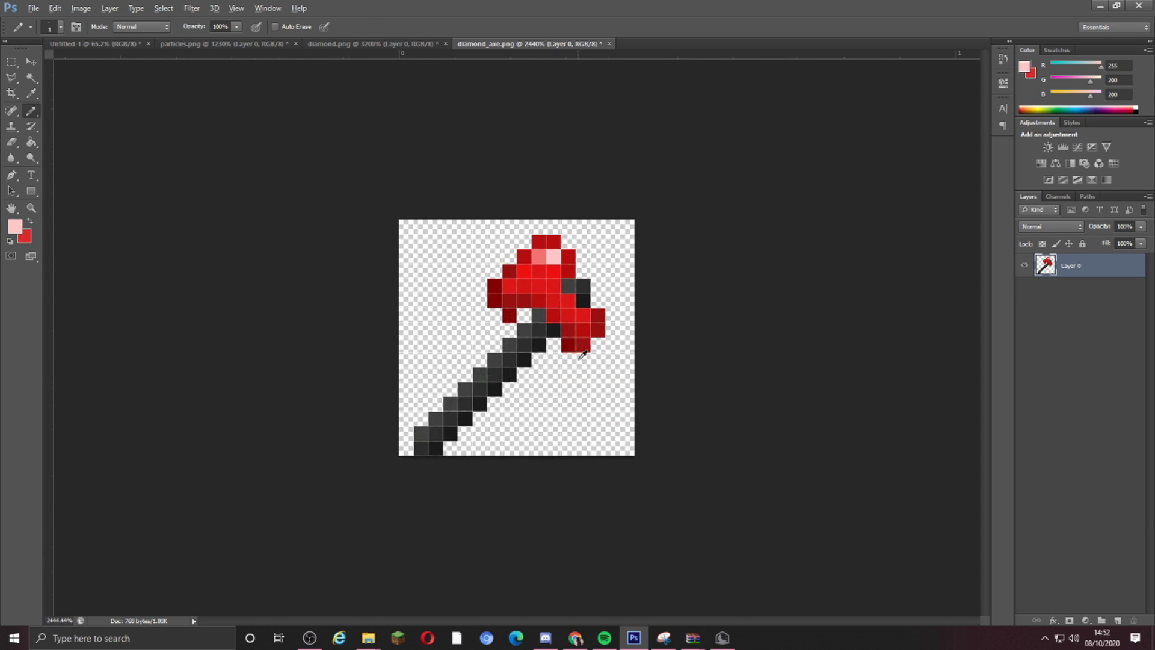
Erase the single dark red pixel hanging below the axe blade's cutting edge
{"action": "scroll", "coordinate": [712, 295], "scroll_direction": "down", "scroll_amount": 3}
{"action": "scroll", "coordinate": [712, 295], "scroll_direction": "up", "scroll_amount": 3}
{"action": "left_click", "coordinate": [11, 142]}
{"action": "left_click", "coordinate": [506, 311]}
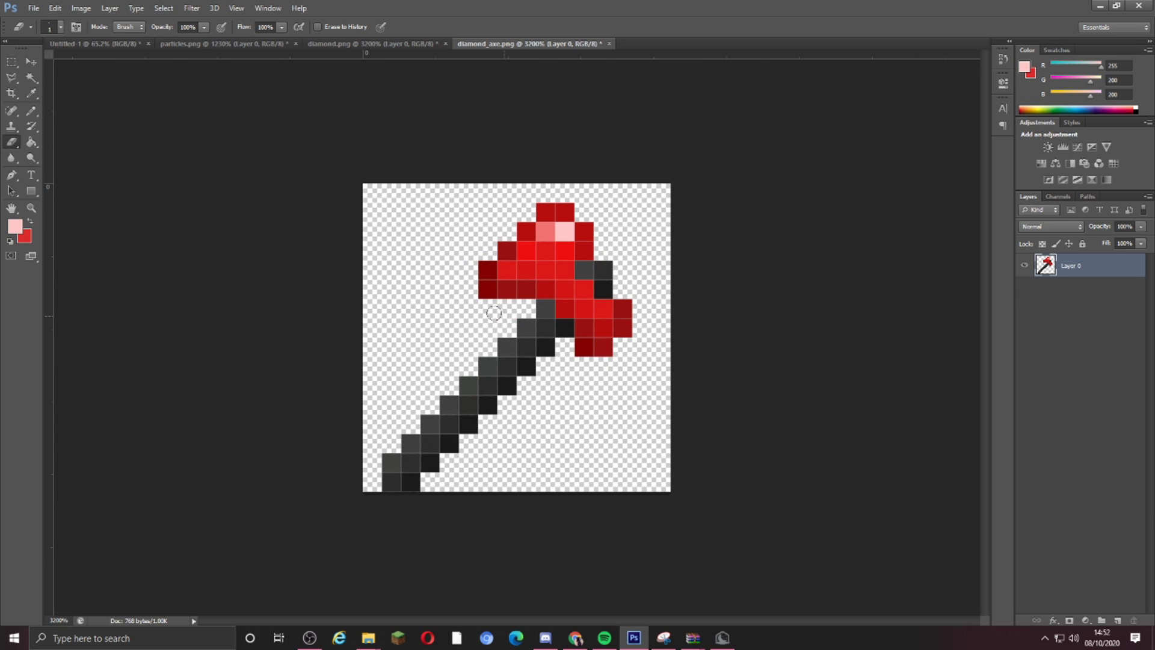
{"action": "scroll", "coordinate": [494, 313], "scroll_direction": "down", "scroll_amount": 3}
{"action": "scroll", "coordinate": [494, 313], "scroll_direction": "up", "scroll_amount": 2}
Save a PNG copy of the axe as diamond_axe.png in the texture pack new folder, using smallest compression and no interlacing
{"action": "left_click", "coordinate": [33, 8]}
{"action": "left_click", "coordinate": [64, 156]}
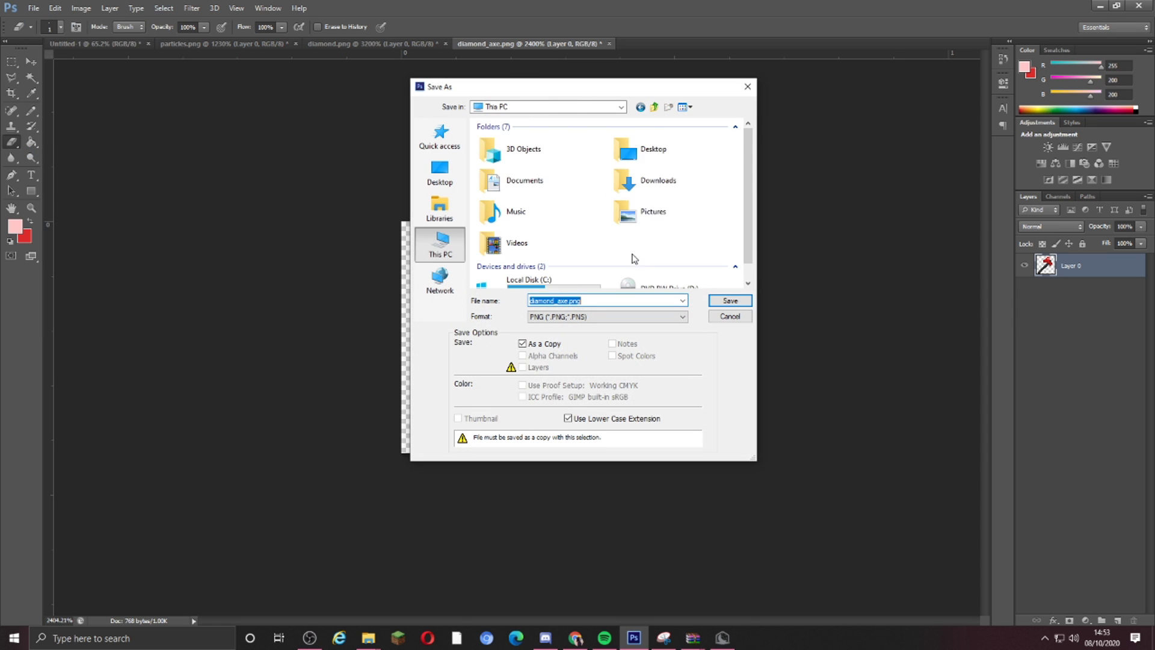
{"action": "double_click", "coordinate": [646, 213]}
{"action": "double_click", "coordinate": [504, 246]}
{"action": "double_click", "coordinate": [517, 168]}
{"action": "left_click", "coordinate": [730, 300]}
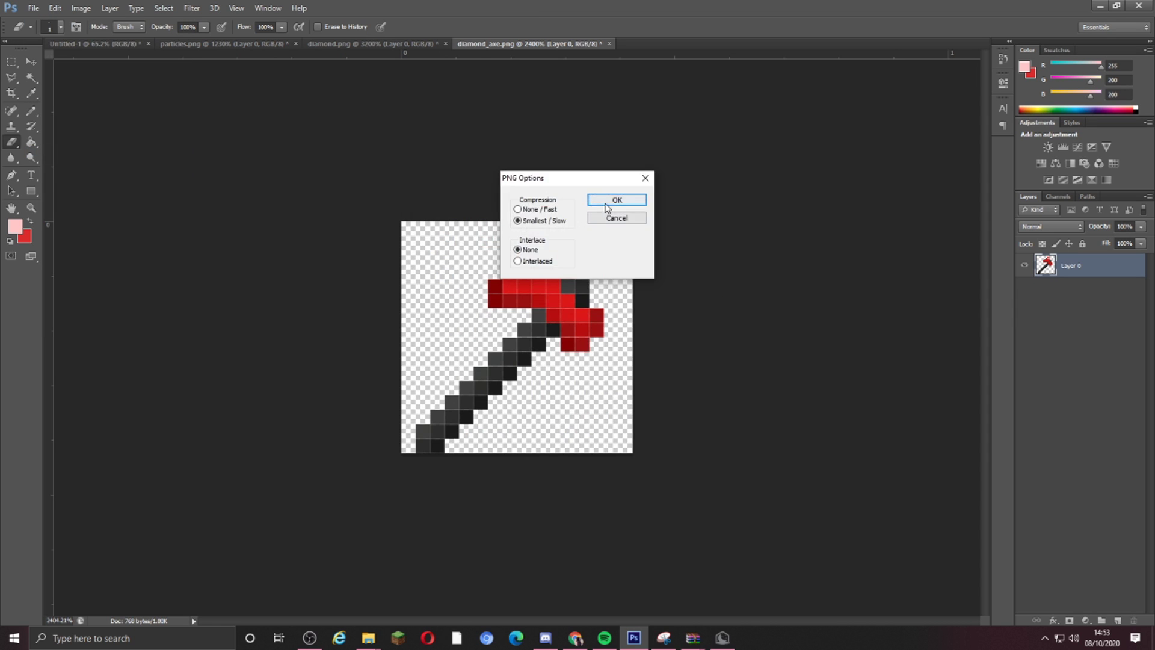
{"action": "left_click", "coordinate": [606, 207]}
Open diamond_boots.png from the original texture pack folder
{"action": "left_click", "coordinate": [33, 8]}
{"action": "left_click", "coordinate": [36, 34]}
{"action": "double_click", "coordinate": [611, 304]}
{"action": "double_click", "coordinate": [582, 192]}
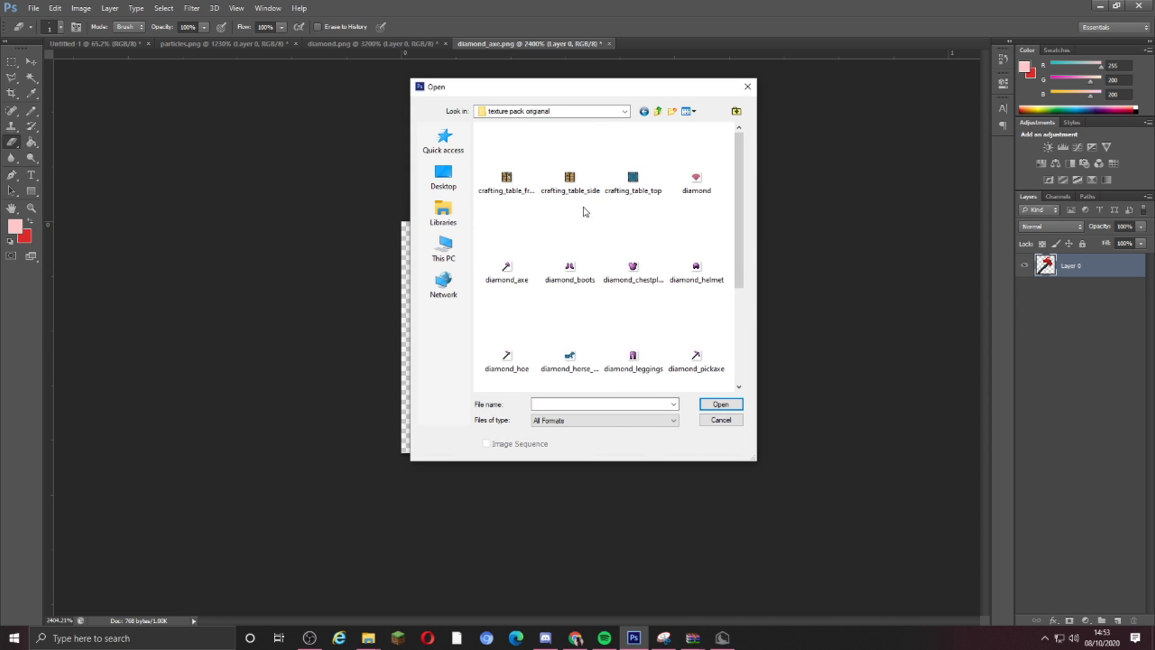
{"action": "double_click", "coordinate": [570, 266]}
Close the diamond.png and particles.png documents without saving their changes
{"action": "left_click", "coordinate": [337, 44]}
{"action": "key", "text": "ctrl+w"}
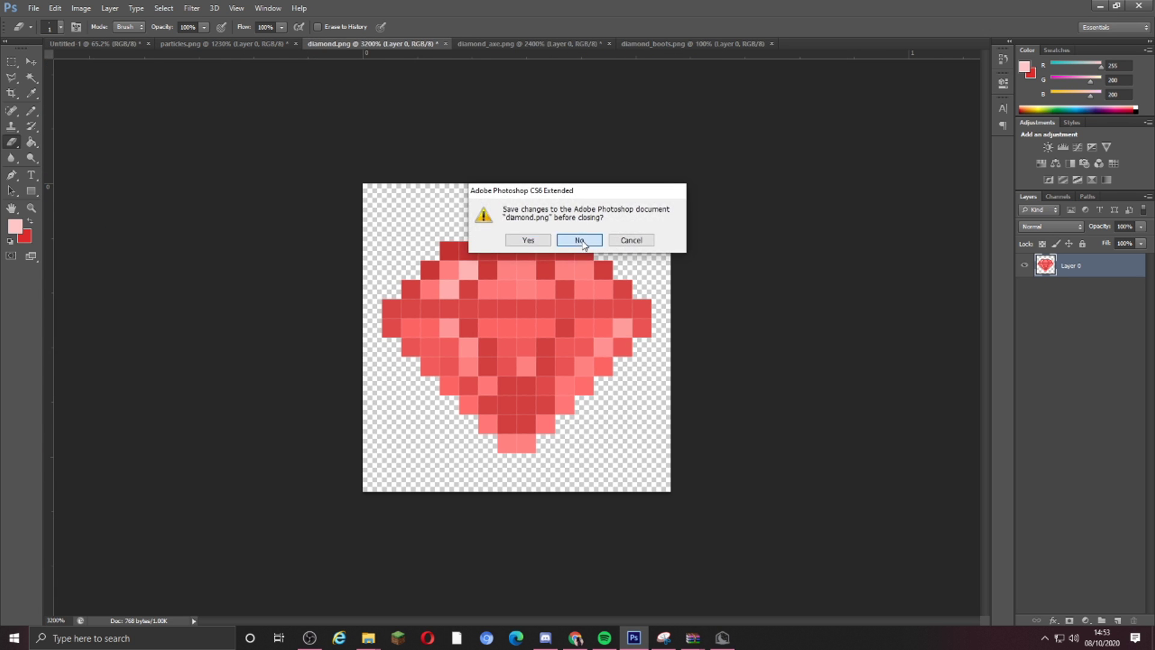
{"action": "left_click", "coordinate": [579, 240]}
{"action": "key", "text": "ctrl+w"}
{"action": "left_click", "coordinate": [579, 241]}
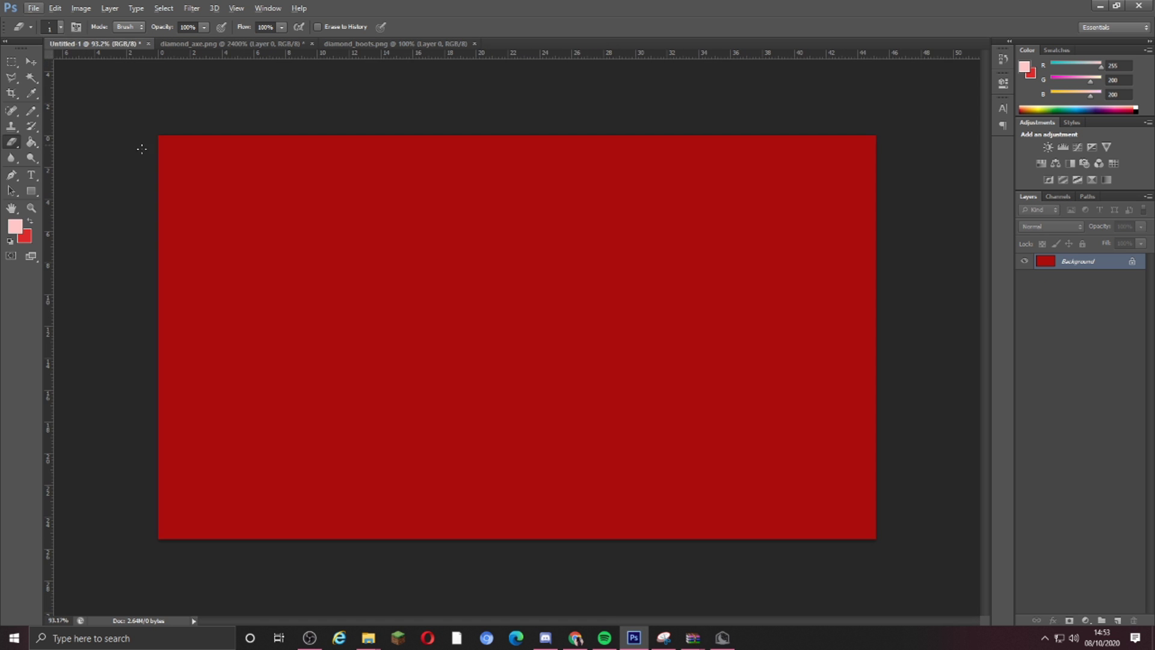
Recolour both boots in diamond_boots.png red with the Color Replacement tool, using RGB 172, 5, 5
{"action": "left_click", "coordinate": [410, 44]}
{"action": "left_click", "coordinate": [32, 110]}
{"action": "left_click", "coordinate": [91, 127]}
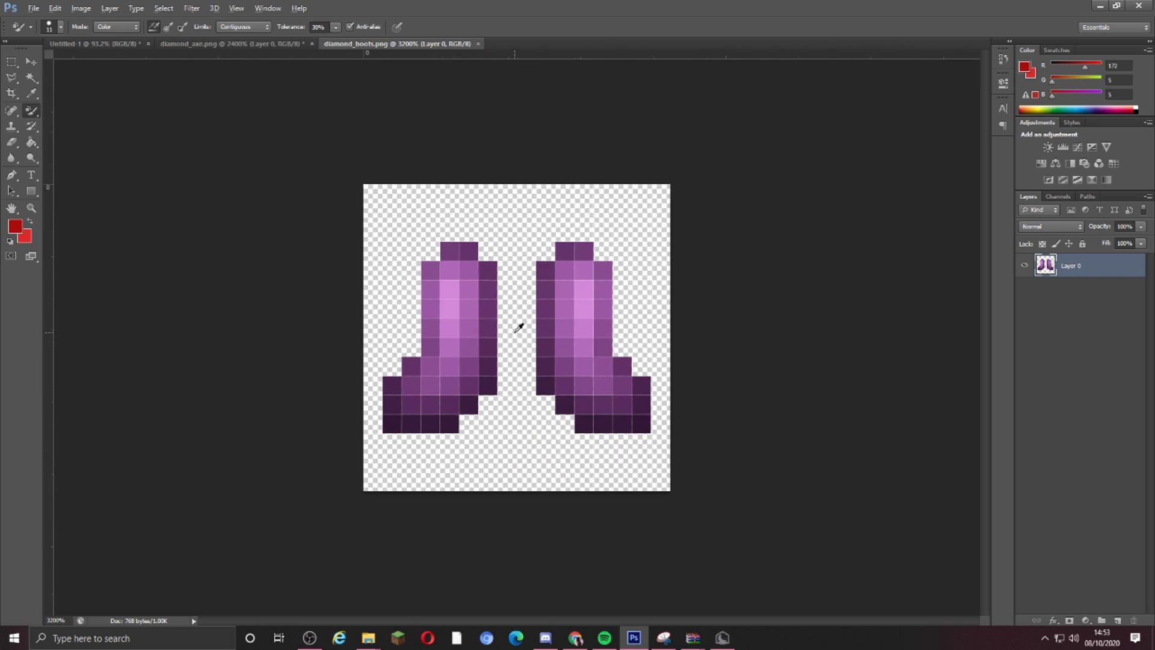
{"action": "mouse_move", "coordinate": [519, 328]}
{"action": "left_mouse_down"}
{"action": "mouse_move", "coordinate": [490, 413]}
{"action": "mouse_move", "coordinate": [593, 283]}
{"action": "mouse_move", "coordinate": [589, 361]}
{"action": "left_mouse_up"}
Save the boots as a PNG in the texture pack new folder, using smallest compression and no interlacing
{"action": "left_click", "coordinate": [33, 7]}
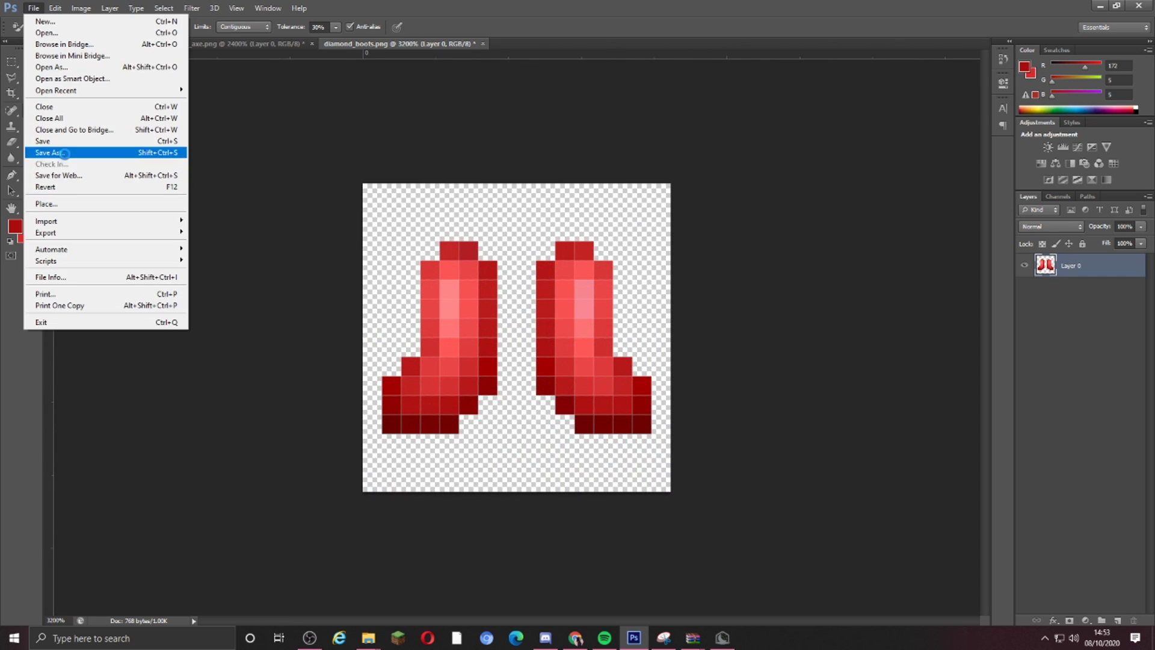
{"action": "left_click", "coordinate": [65, 154]}
{"action": "left_click", "coordinate": [452, 253]}
{"action": "double_click", "coordinate": [534, 181]}
{"action": "double_click", "coordinate": [510, 259]}
{"action": "double_click", "coordinate": [524, 179]}
{"action": "left_click", "coordinate": [731, 300]}
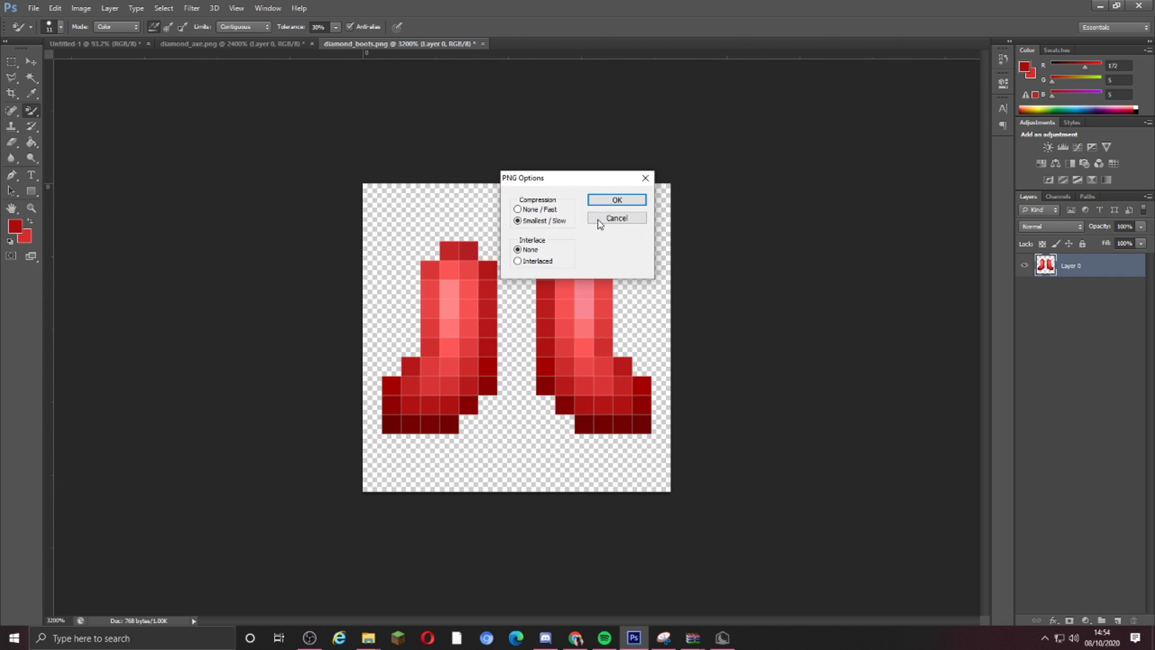
{"action": "left_click", "coordinate": [608, 201]}
Open the diamond chestplate image from the original texture pack folder
{"action": "left_click", "coordinate": [33, 8]}
{"action": "left_click", "coordinate": [42, 33]}
{"action": "left_click", "coordinate": [445, 250]}
{"action": "double_click", "coordinate": [539, 308]}
{"action": "double_click", "coordinate": [512, 253]}
{"action": "double_click", "coordinate": [583, 182]}
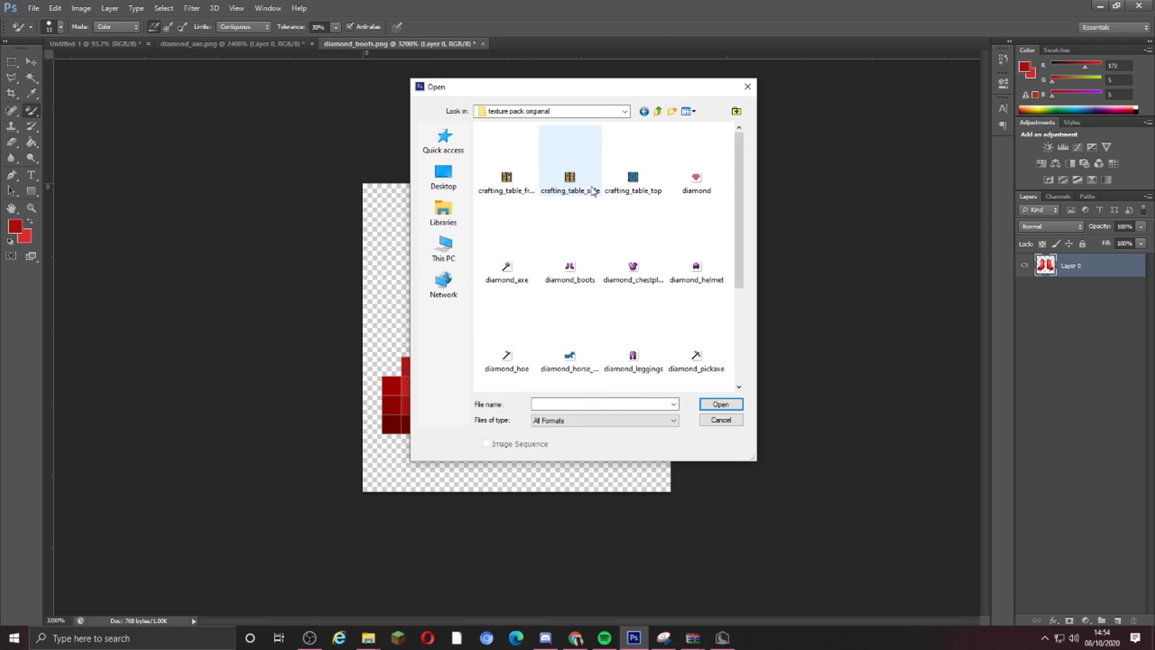
{"action": "double_click", "coordinate": [633, 268]}
{"action": "scroll", "coordinate": [558, 337], "scroll_direction": "up", "scroll_amount": 5}
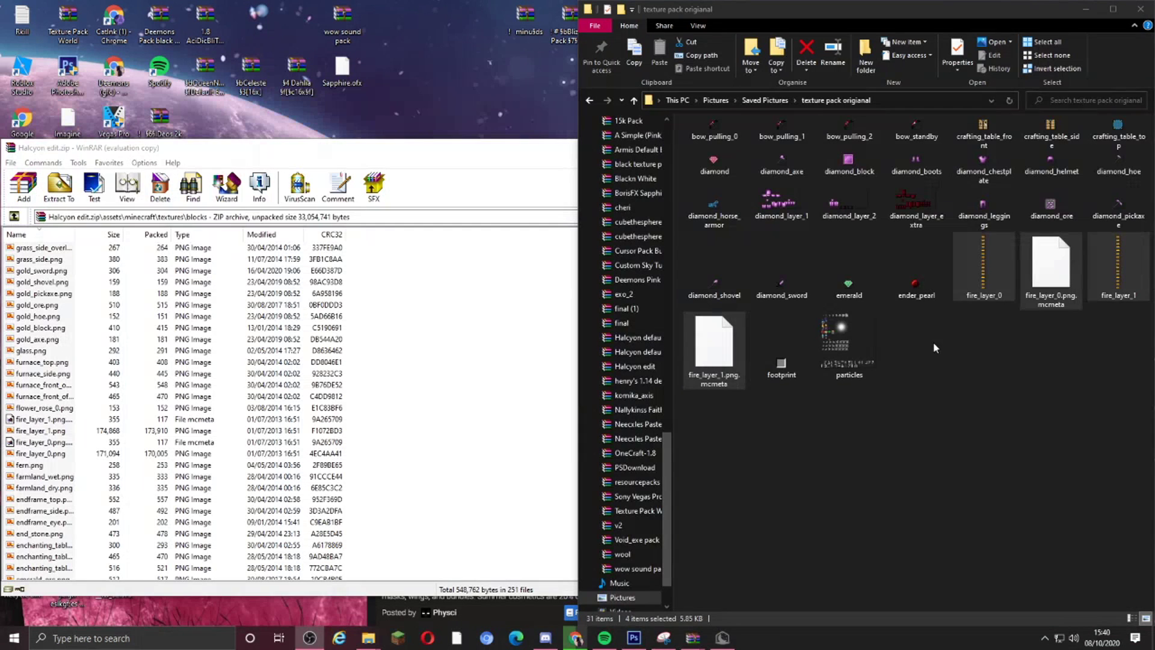
Switch to the §dRose Pink §5Private.zip archive in WinRAR and clear away the Halcyon edit archive and original texture pack folder windows
{"action": "left_click", "coordinate": [693, 637]}
{"action": "left_click", "coordinate": [497, 590]}
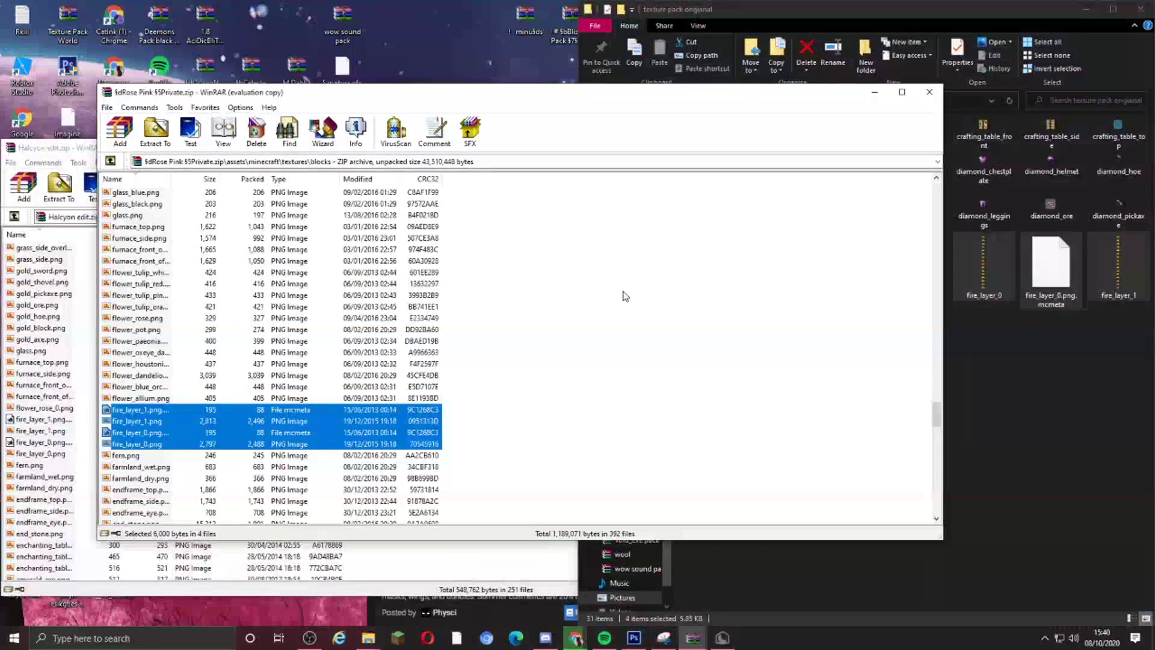
{"action": "left_click", "coordinate": [624, 296]}
{"action": "left_click_drag", "start_coordinate": [602, 94], "coordinate": [777, 108]}
{"action": "left_click", "coordinate": [200, 151]}
{"action": "left_click", "coordinate": [831, 148]}
{"action": "left_click", "coordinate": [1086, 9]}
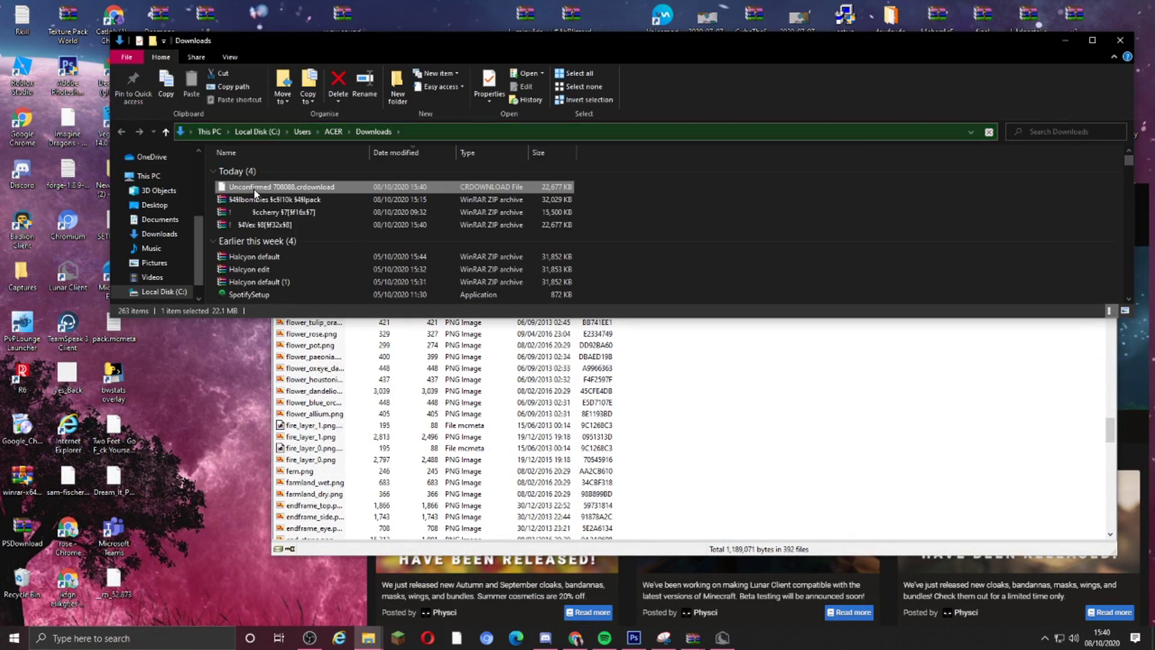
Open the §4Vex §8[§f32x§8].zip archive from Downloads and go to its assets\minecraft\textures\blocks folder
{"action": "double_click", "coordinate": [271, 224]}
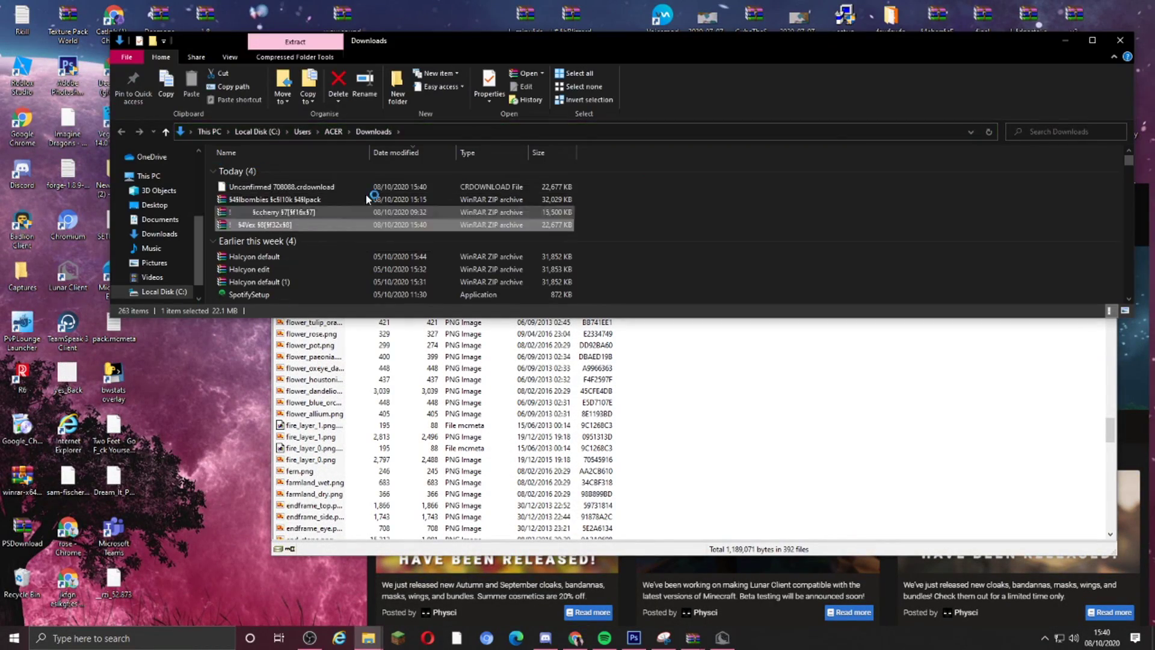
{"action": "left_click_drag", "start_coordinate": [421, 41], "coordinate": [0, 289]}
{"action": "left_click", "coordinate": [522, 321]}
{"action": "double_click", "coordinate": [25, 260]}
{"action": "double_click", "coordinate": [25, 259]}
{"action": "double_click", "coordinate": [25, 260]}
{"action": "left_click", "coordinate": [907, 372]}
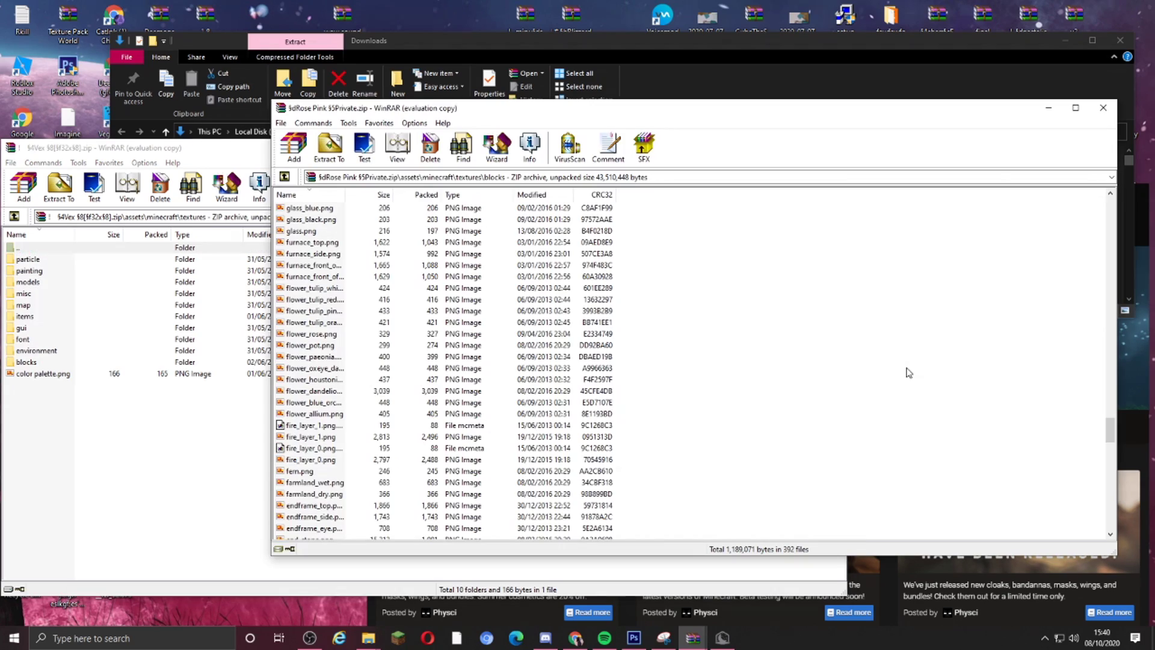
{"action": "double_click", "coordinate": [26, 362]}
Add the Vex pack's four fire_layer_0 and fire_layer_1 PNG and mcmeta files to the Rose Pink archive's blocks folder, and close the Vex archive
{"action": "scroll", "coordinate": [65, 376], "scroll_direction": "down", "scroll_amount": 20}
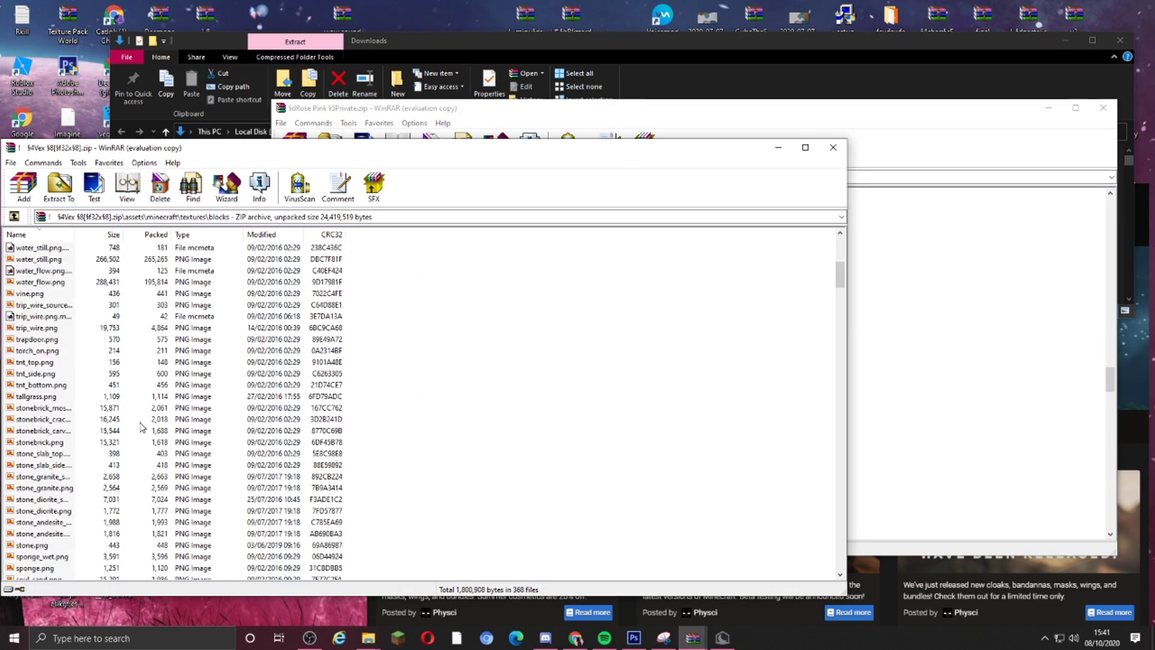
{"action": "scroll", "coordinate": [64, 376], "scroll_direction": "down", "scroll_amount": 20}
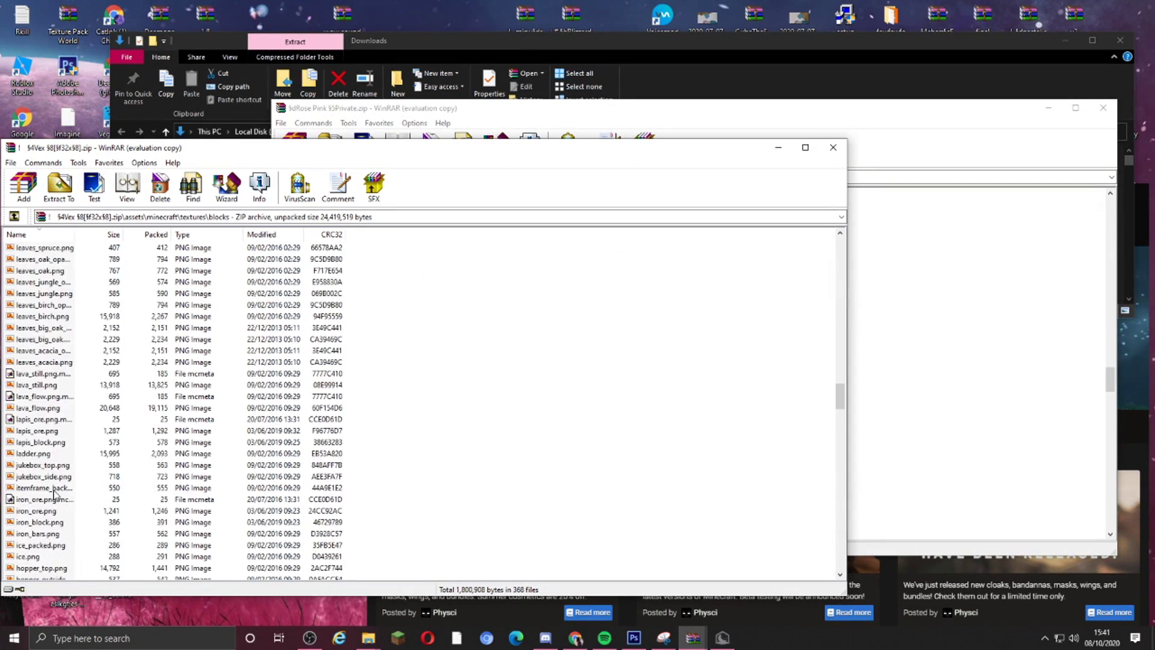
{"action": "scroll", "coordinate": [58, 460], "scroll_direction": "down", "scroll_amount": 17}
{"action": "left_click", "coordinate": [48, 511]}
{"action": "left_click", "coordinate": [48, 522], "text": "ctrl"}
{"action": "left_click", "coordinate": [48, 534], "text": "ctrl"}
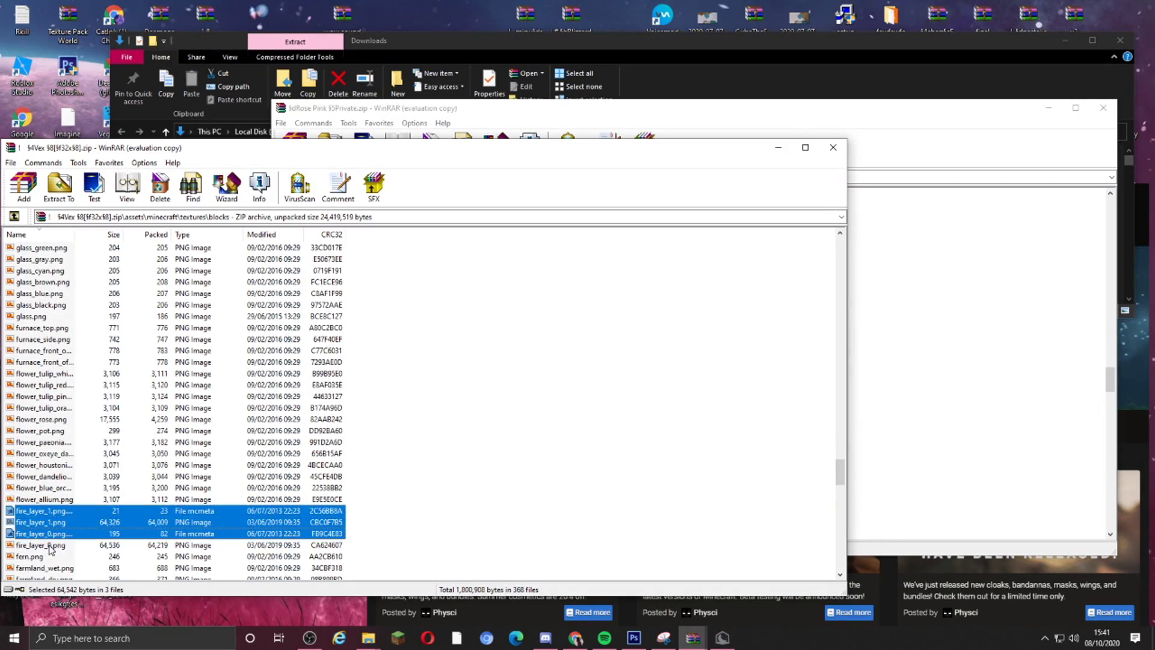
{"action": "left_click", "coordinate": [48, 545], "text": "ctrl"}
{"action": "left_click_drag", "start_coordinate": [48, 545], "coordinate": [741, 451]}
{"action": "left_click", "coordinate": [689, 435]}
{"action": "left_click", "coordinate": [704, 572]}
{"action": "left_click", "coordinate": [833, 148]}
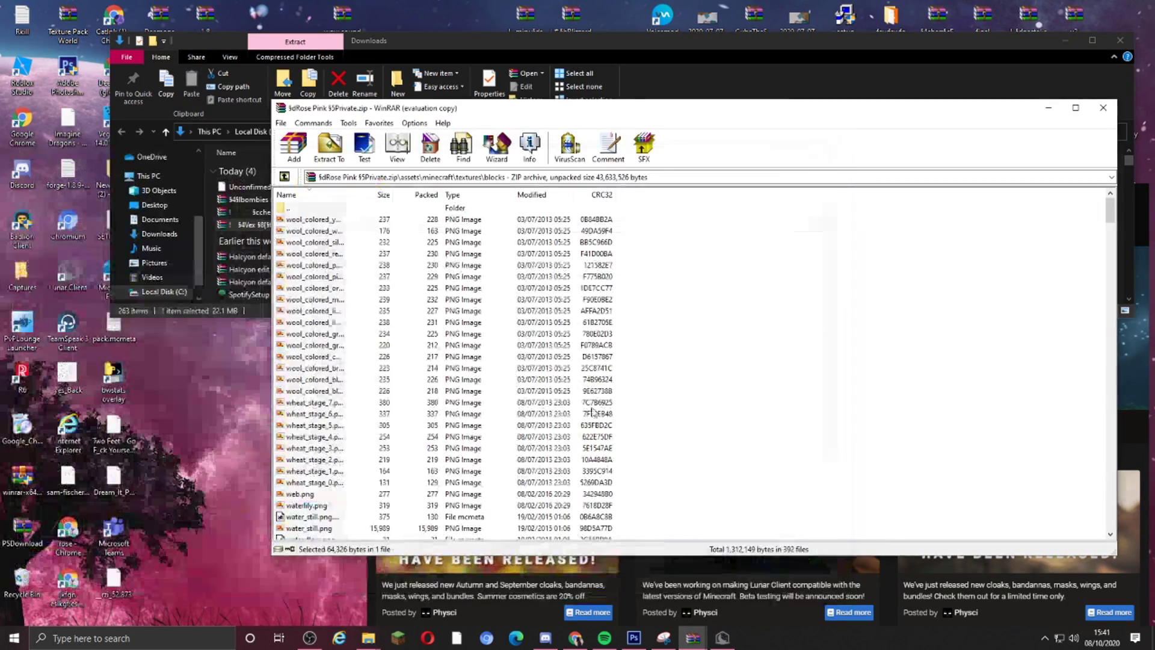
Open Halcyon edit.zip from the .minecraft resourcepacks folder and go to its assets\minecraft\textures\items folder
{"action": "left_click", "coordinate": [368, 638]}
{"action": "left_click", "coordinate": [237, 581]}
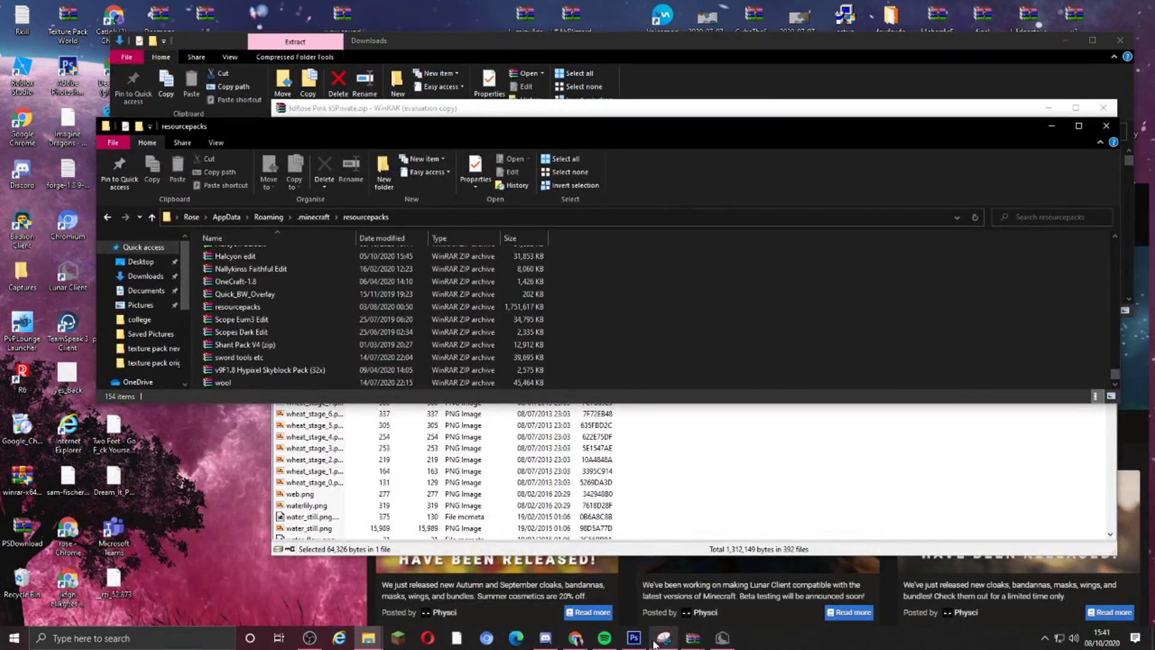
{"action": "mouse_move", "coordinate": [688, 639]}
{"action": "scroll", "coordinate": [361, 319], "scroll_direction": "up", "scroll_amount": 20}
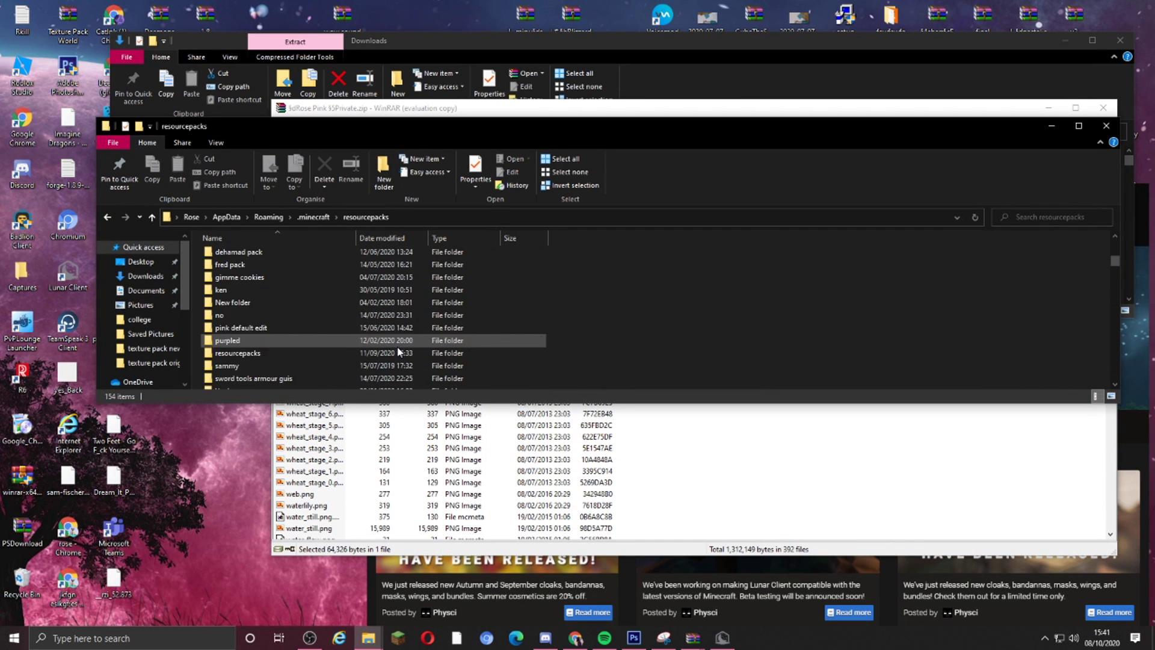
{"action": "scroll", "coordinate": [288, 310], "scroll_direction": "down", "scroll_amount": 20}
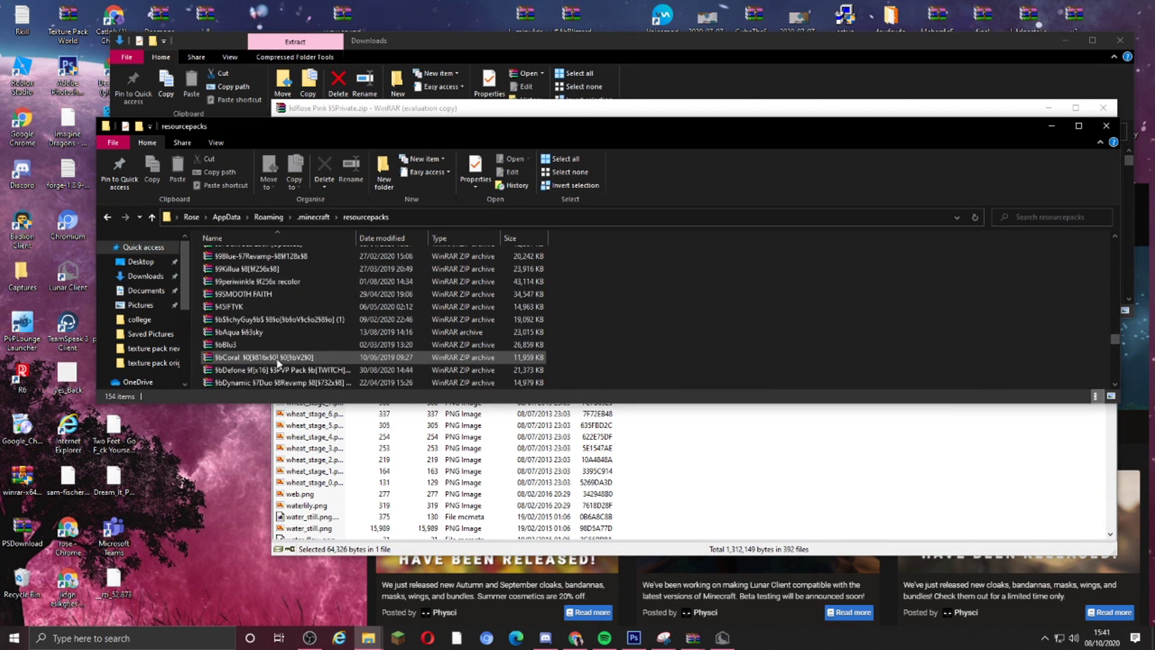
{"action": "scroll", "coordinate": [273, 369], "scroll_direction": "down", "scroll_amount": 3}
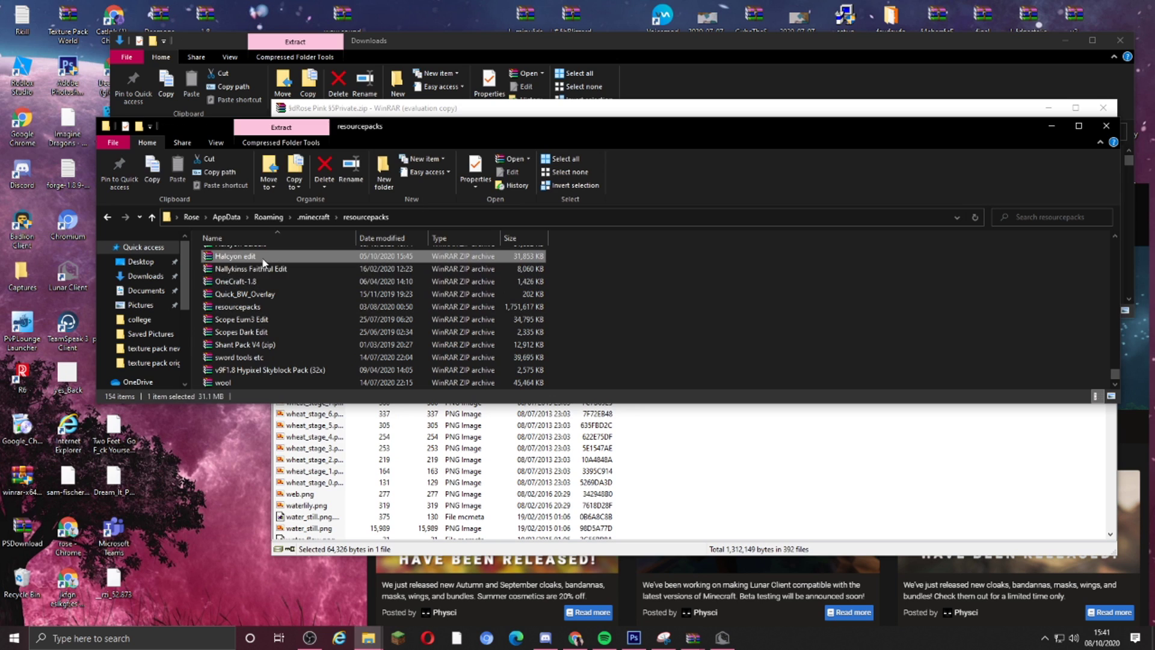
{"action": "double_click", "coordinate": [261, 256]}
{"action": "double_click", "coordinate": [61, 260]}
{"action": "double_click", "coordinate": [84, 260]}
{"action": "double_click", "coordinate": [41, 281]}
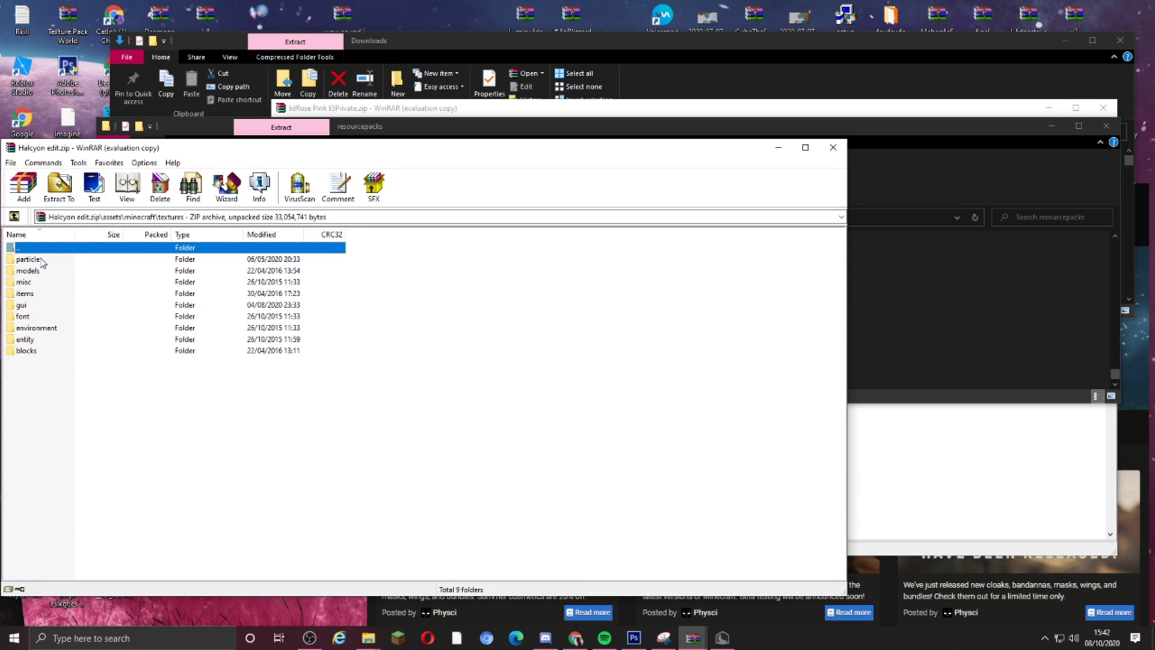
{"action": "double_click", "coordinate": [34, 317]}
Add fireball.png from the Halcyon edit archive to the Rose Pink archive's blocks folder with normal compression
{"action": "scroll", "coordinate": [86, 292], "scroll_direction": "down", "scroll_amount": 12}
{"action": "scroll", "coordinate": [87, 427], "scroll_direction": "up", "scroll_amount": 1}
{"action": "left_click", "coordinate": [84, 419]}
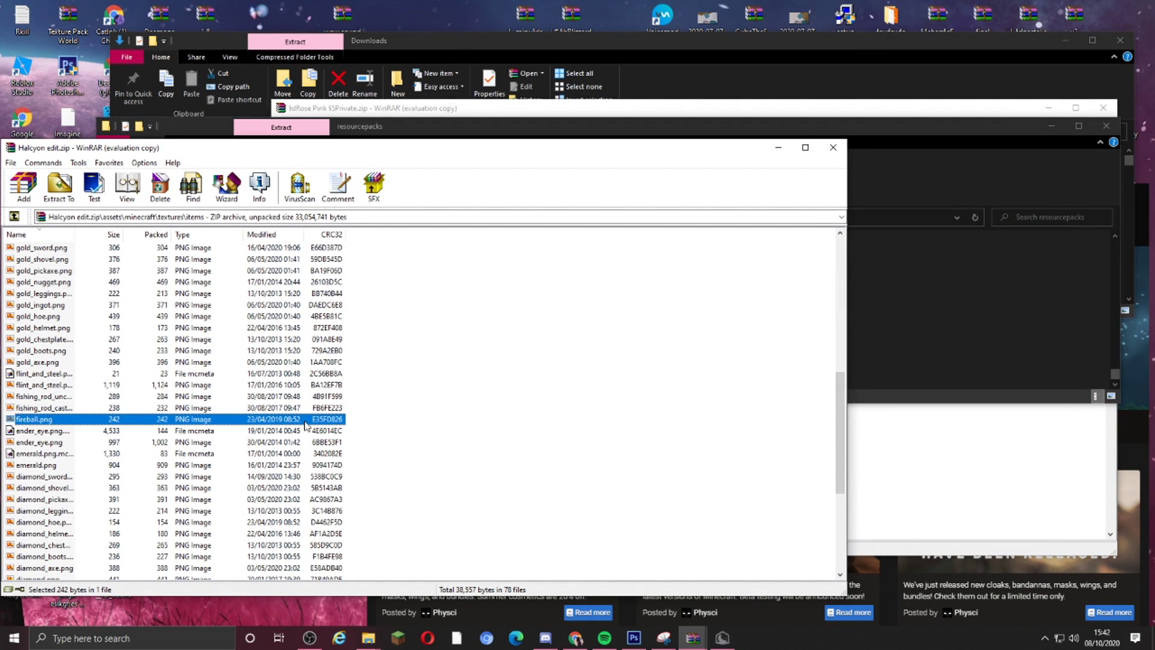
{"action": "left_click", "coordinate": [925, 489]}
{"action": "left_click_drag", "start_coordinate": [73, 419], "coordinate": [923, 365]}
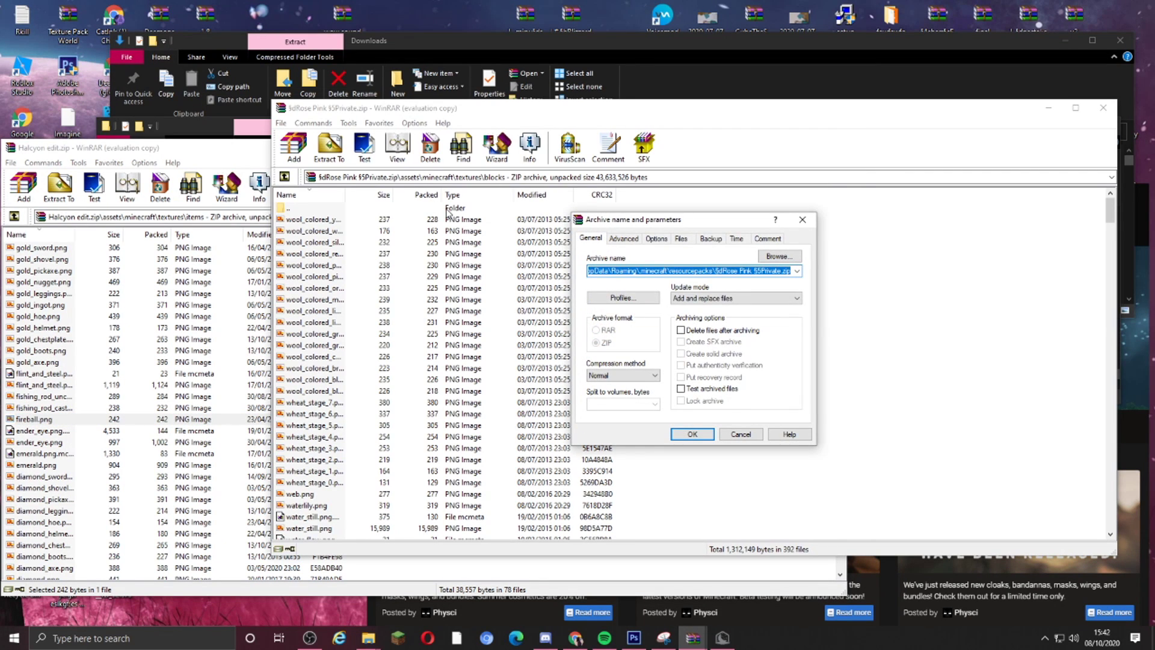
{"action": "left_click", "coordinate": [688, 437]}
Go up to the resourcepacks folder in the Rose Pink window, rename that archive §dBloodRed.zip and open it
{"action": "double_click", "coordinate": [306, 210]}
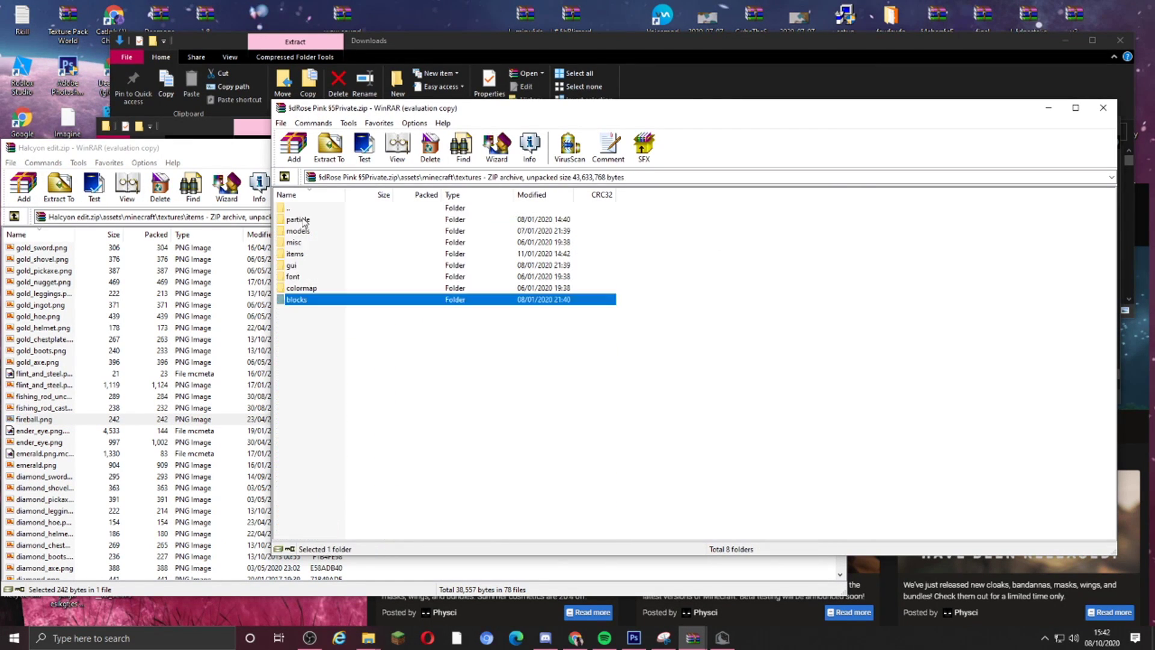
{"action": "double_click", "coordinate": [306, 211]}
{"action": "double_click", "coordinate": [306, 211]}
{"action": "double_click", "coordinate": [306, 210]}
{"action": "double_click", "coordinate": [307, 211]}
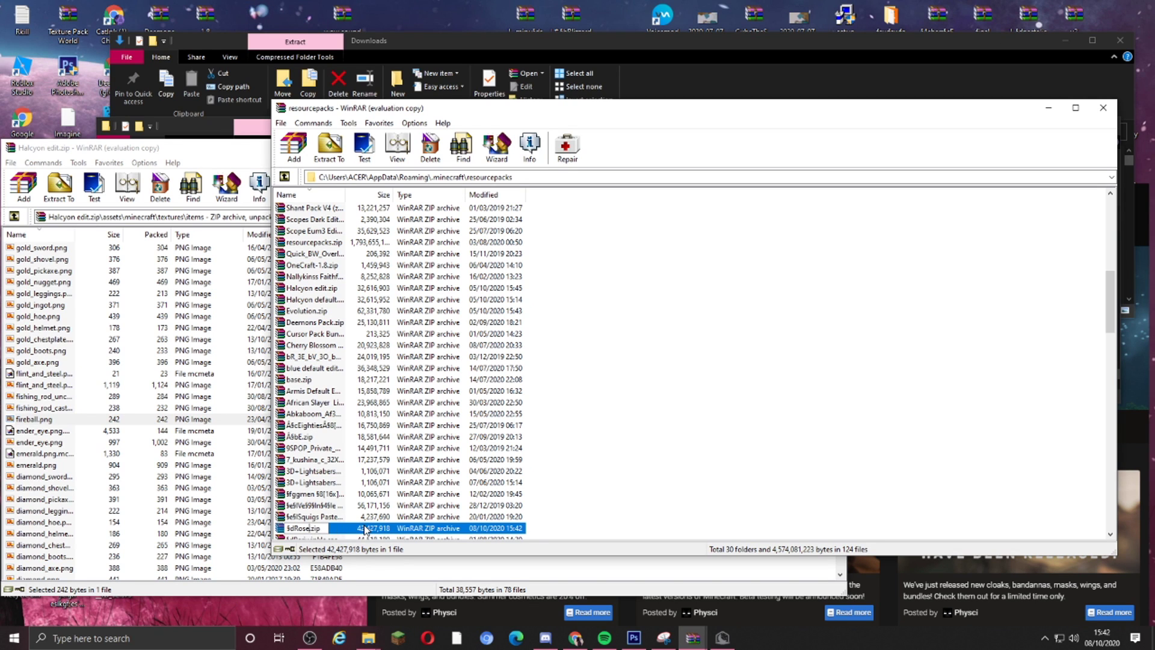
{"action": "double_click", "coordinate": [365, 529]}
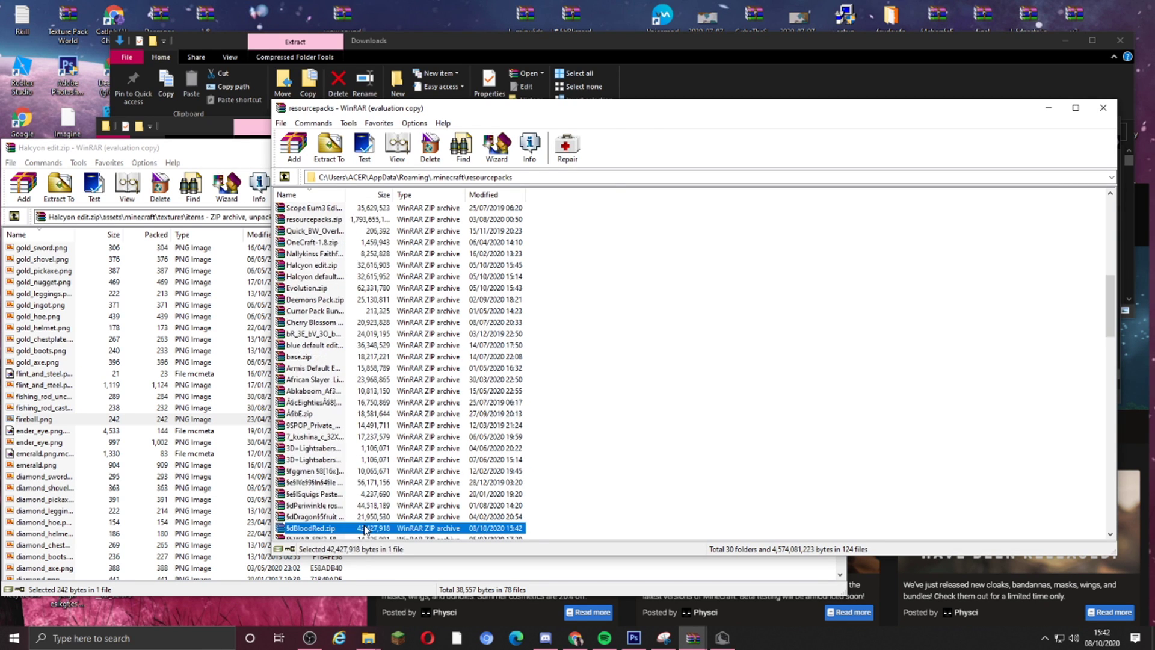
Move the red diamond block image from the texture pack new folder to the desktop
{"action": "left_click_drag", "start_coordinate": [645, 112], "coordinate": [445, 260]}
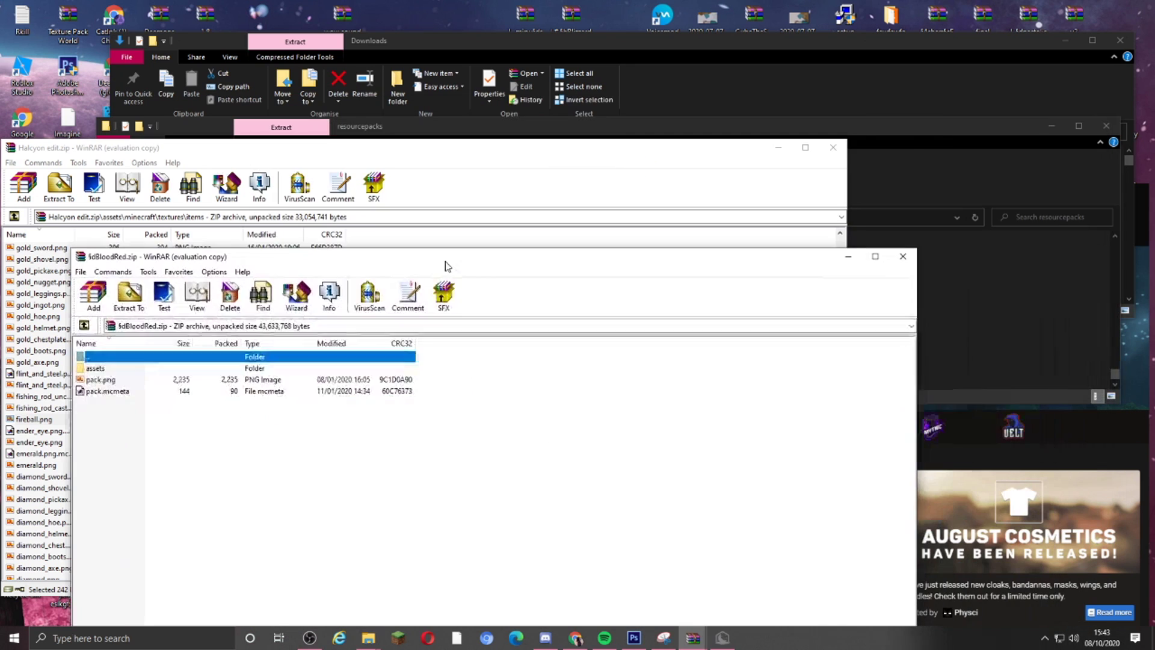
{"action": "left_click", "coordinate": [987, 271]}
{"action": "left_click", "coordinate": [1065, 41]}
{"action": "left_click", "coordinate": [366, 636]}
{"action": "left_click", "coordinate": [109, 587]}
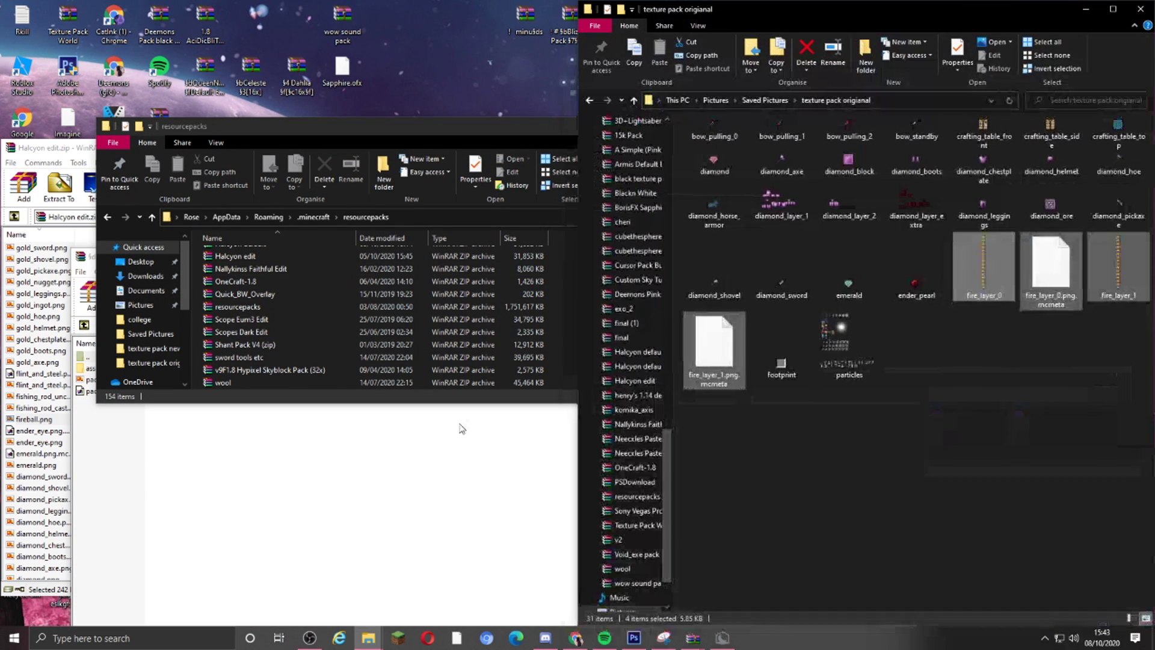
{"action": "left_click", "coordinate": [590, 100]}
{"action": "double_click", "coordinate": [721, 188]}
{"action": "left_click", "coordinate": [914, 248]}
{"action": "left_click", "coordinate": [452, 96]}
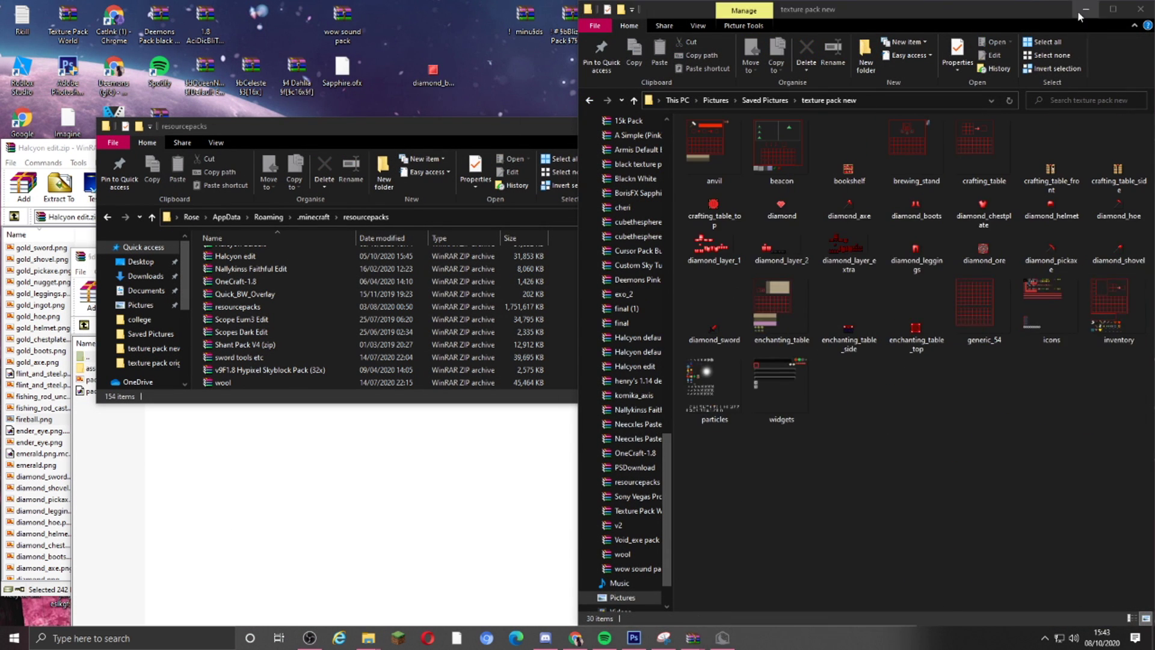
Rename the diamond block image on the desktop pack.png and add it to the root of §dBloodRed.zip
{"action": "left_click", "coordinate": [1085, 10]}
{"action": "left_click", "coordinate": [448, 445]}
{"action": "left_click", "coordinate": [444, 81]}
{"action": "type", "text": "pa"}
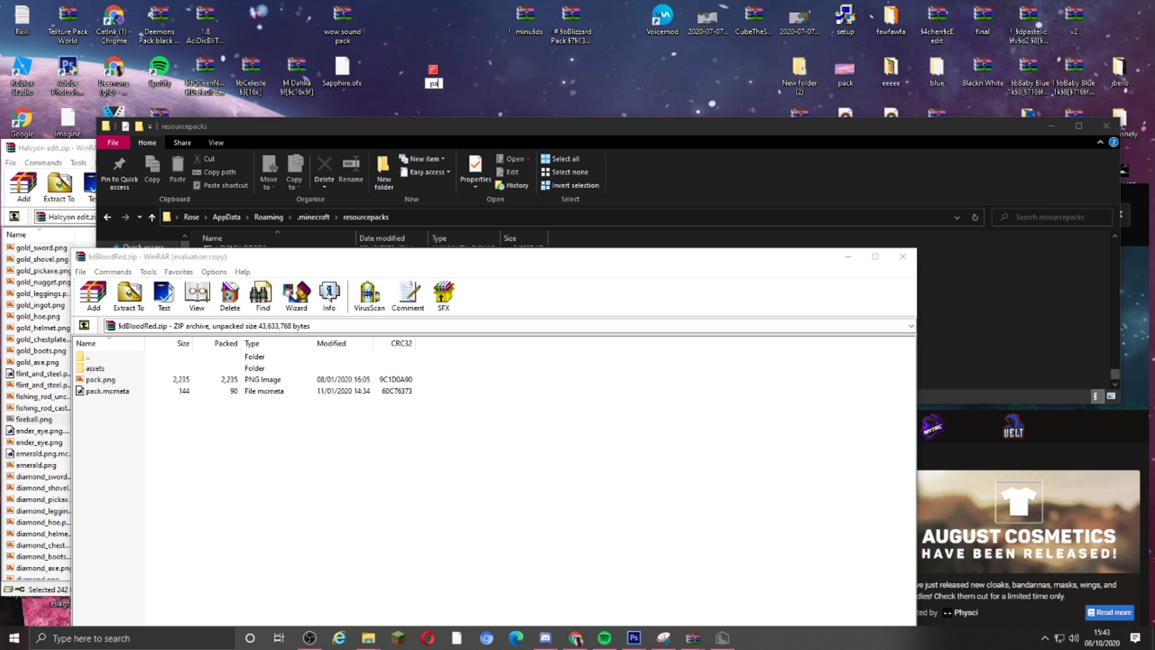
{"action": "type", "text": "ck.png"}
{"action": "left_click_drag", "start_coordinate": [435, 72], "coordinate": [307, 441]}
{"action": "left_click", "coordinate": [482, 592]}
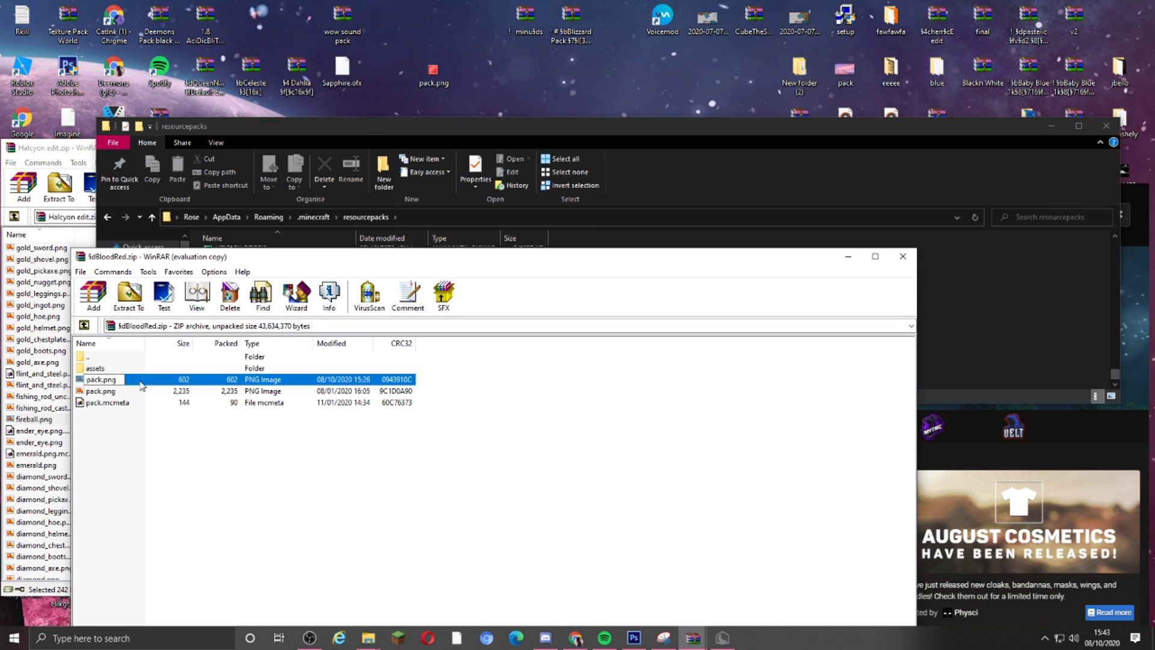
Try to rename the newly added archive icon pack.png, and extract it to the desktop, replacing the existing copy
{"action": "key", "text": "Return"}
{"action": "left_click", "coordinate": [91, 179]}
{"action": "left_click_drag", "start_coordinate": [439, 80], "coordinate": [441, 82]}
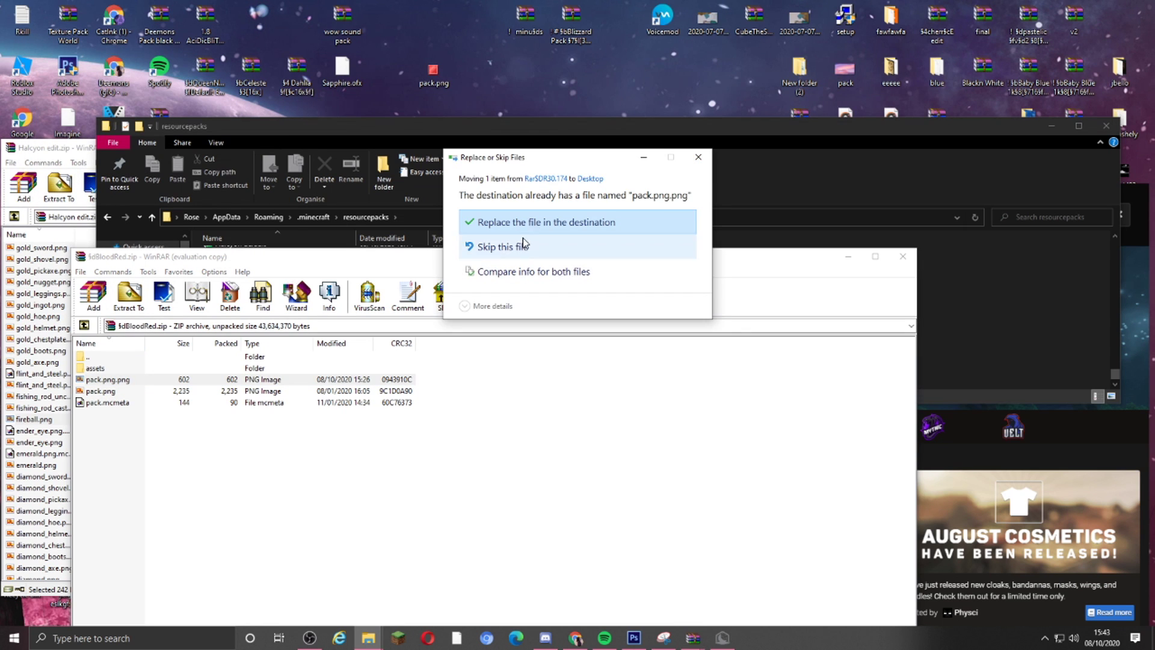
{"action": "left_click", "coordinate": [522, 225]}
{"action": "left_click", "coordinate": [111, 390]}
{"action": "left_click_drag", "start_coordinate": [111, 380], "coordinate": [448, 88]}
{"action": "key", "text": "Return"}
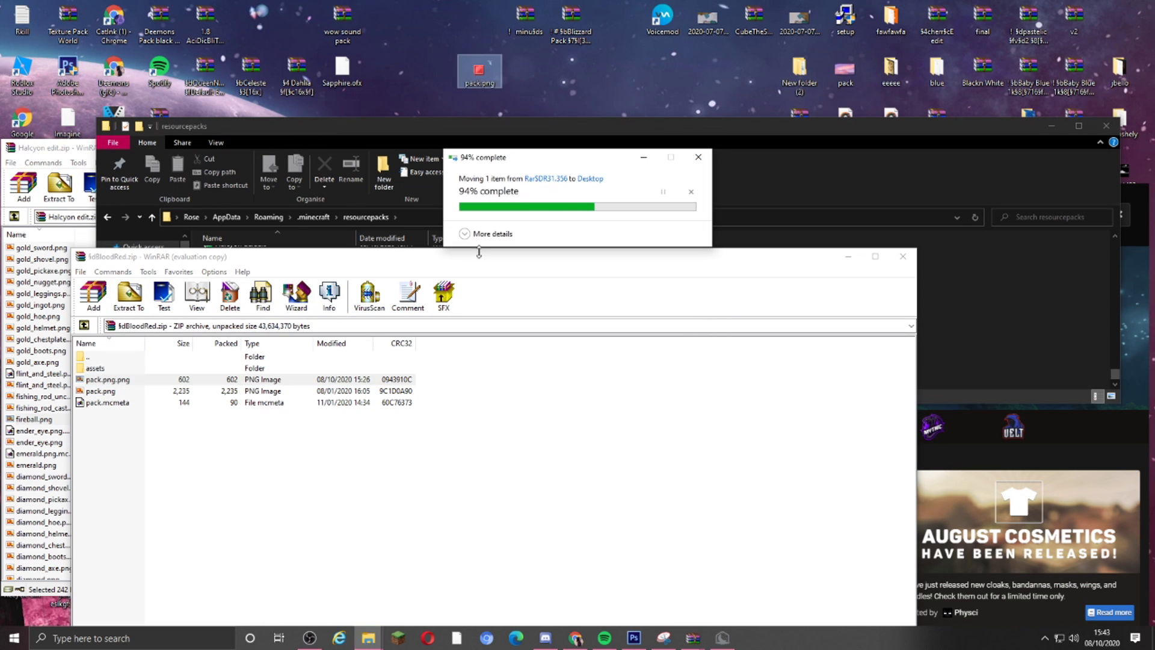
Delete the old pack.png from §dBloodRed.zip and rename pack.png.png to pack.png
{"action": "left_click", "coordinate": [131, 392]}
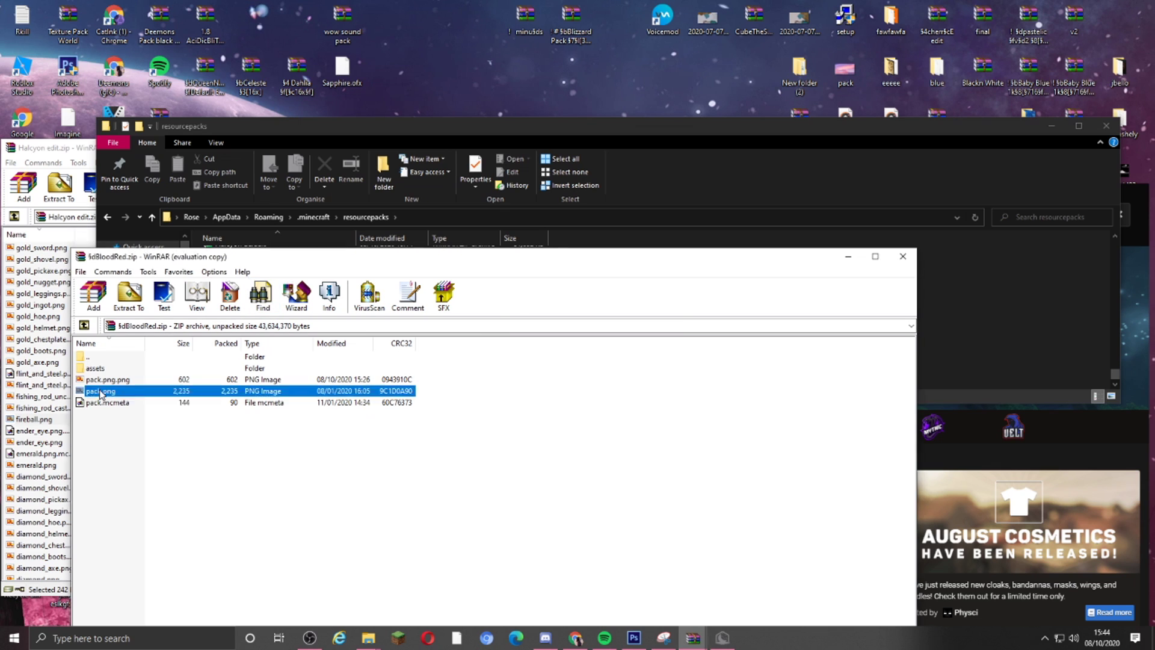
{"action": "key", "text": "Delete"}
{"action": "left_click", "coordinate": [596, 364]}
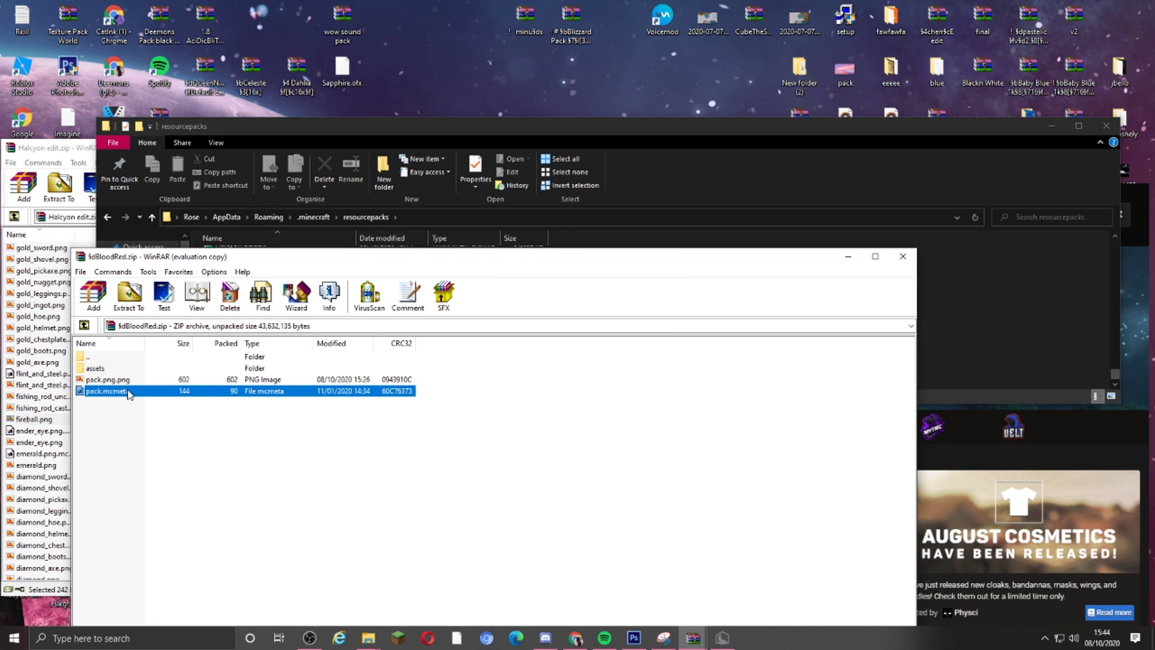
{"action": "key", "text": "Return"}
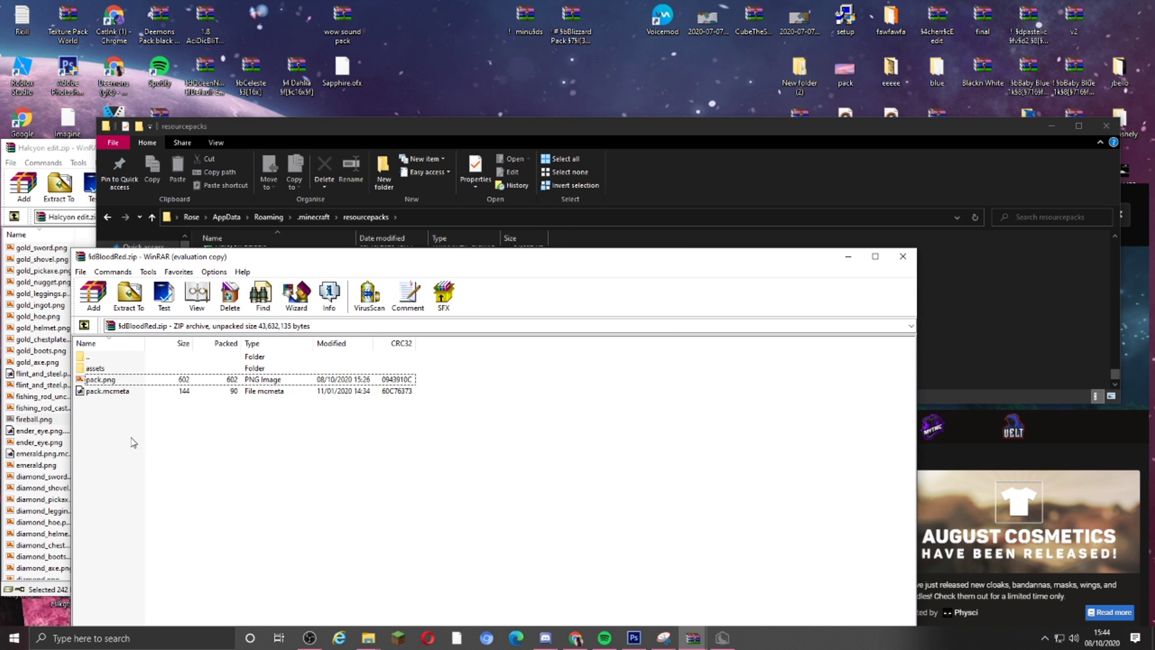
View pack.mcmeta in §dBloodRed.zip and copy its entire text
{"action": "double_click", "coordinate": [108, 391]}
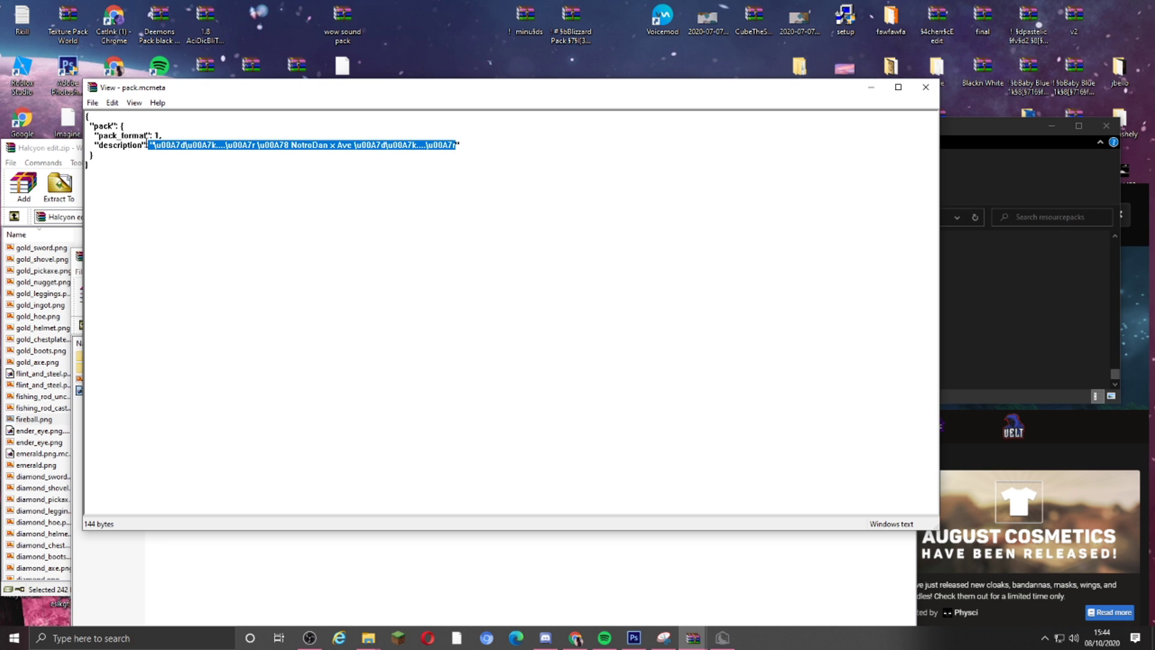
{"action": "left_click", "coordinate": [924, 87]}
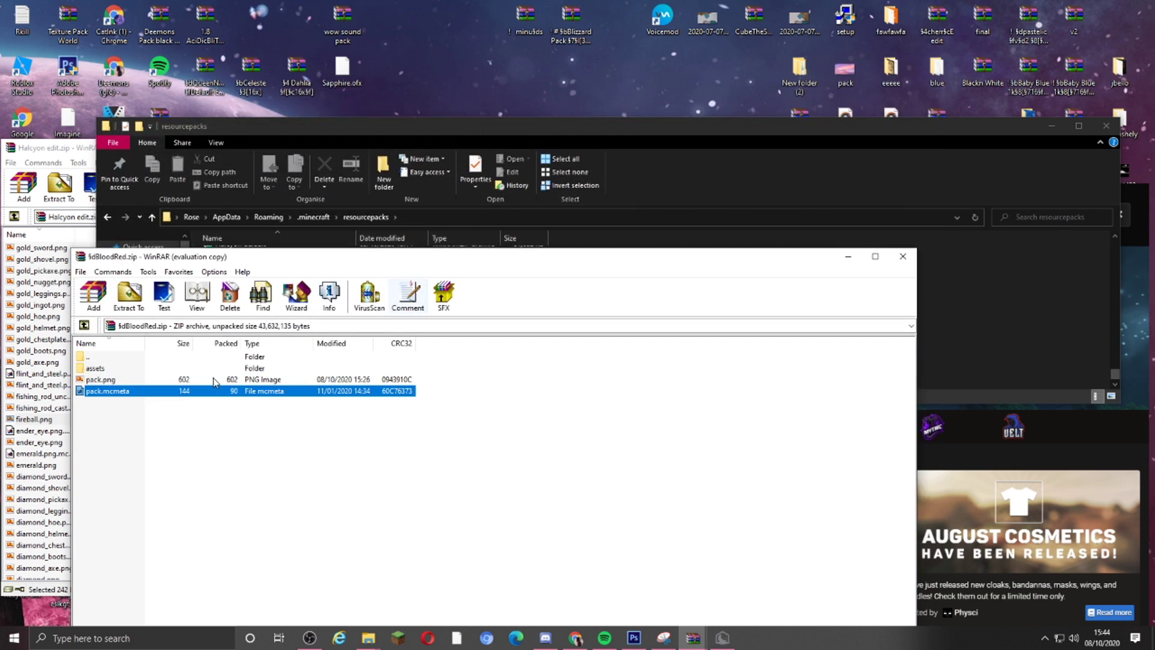
{"action": "double_click", "coordinate": [184, 391]}
{"action": "left_click_drag", "start_coordinate": [86, 115], "coordinate": [109, 169]}
{"action": "right_click", "coordinate": [134, 135]}
{"action": "left_click", "coordinate": [158, 146]}
{"action": "left_click", "coordinate": [926, 87]}
Open Notepad and paste in the copied pack.mcmeta text, replacing its description with a "Made by" creator credit
{"action": "left_click", "coordinate": [136, 641]}
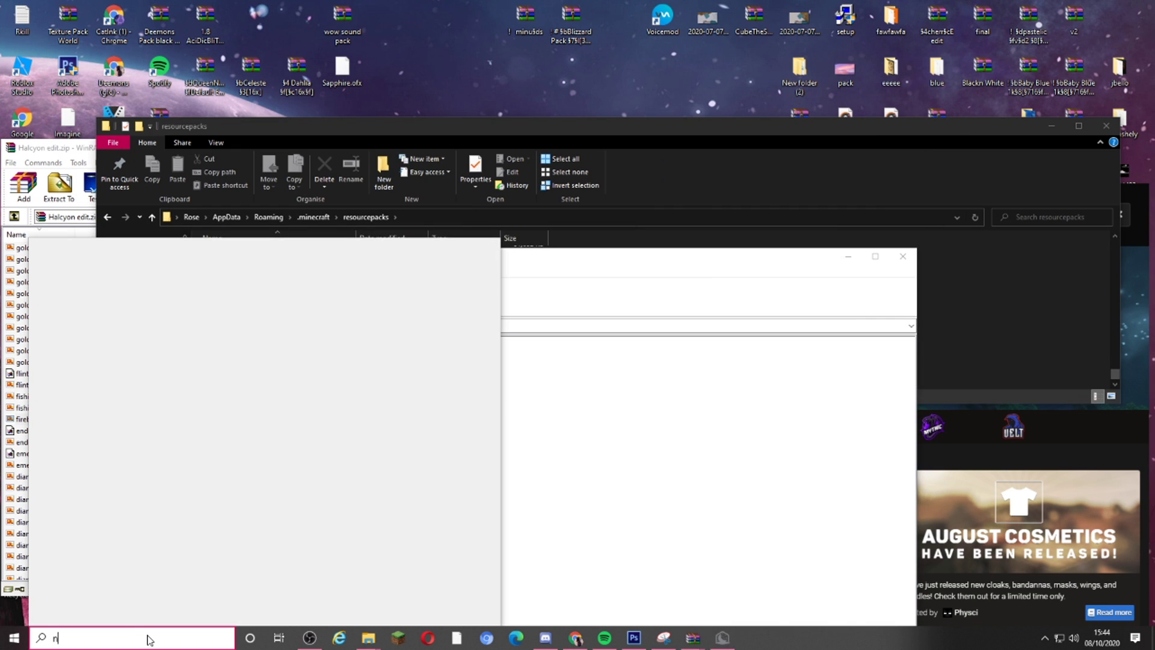
{"action": "type", "text": "note"}
{"action": "left_click", "coordinate": [110, 319]}
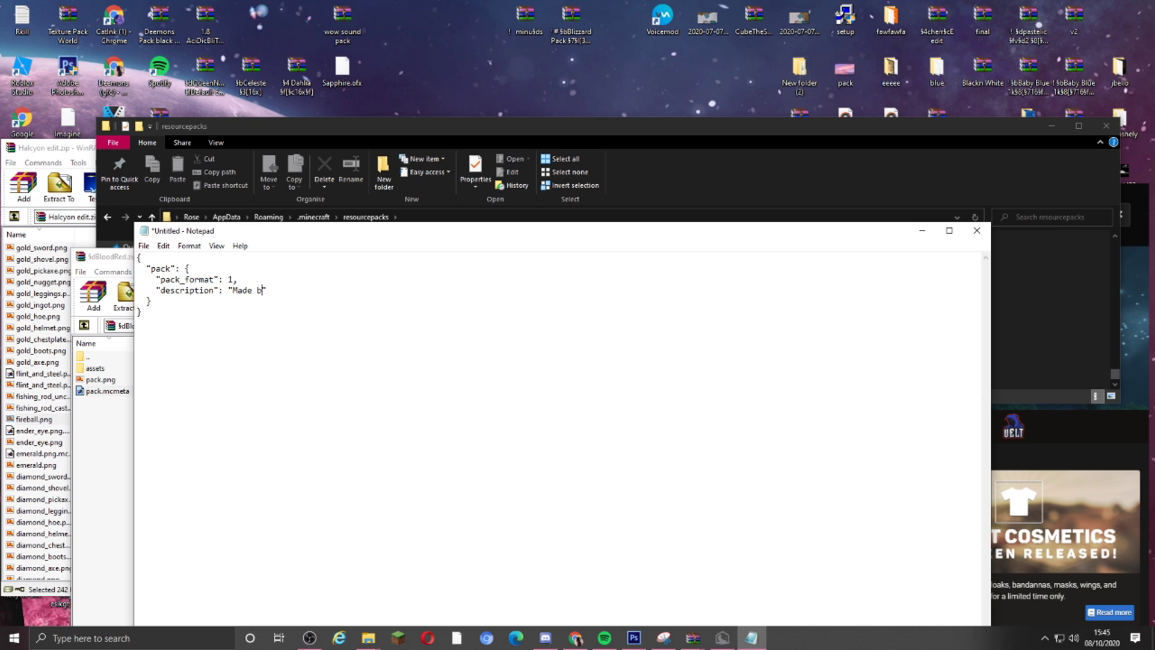
Save the edited text to the desktop under the file name pack.mcmeta
{"action": "left_click", "coordinate": [149, 249]}
{"action": "left_click", "coordinate": [174, 313]}
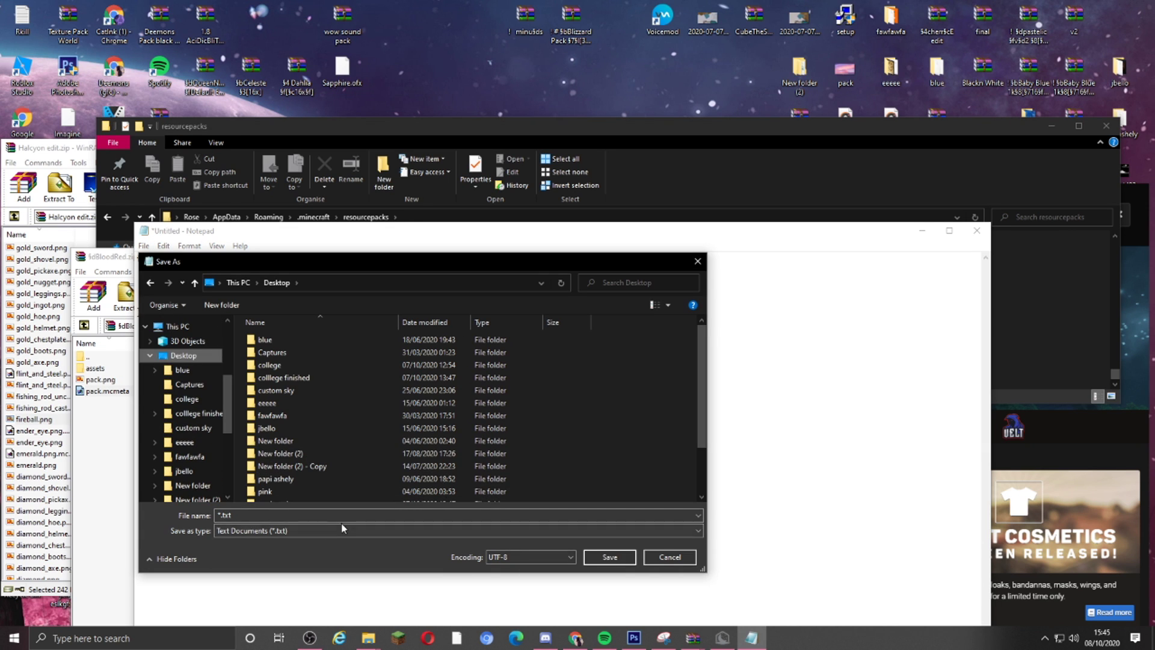
{"action": "left_click", "coordinate": [606, 559]}
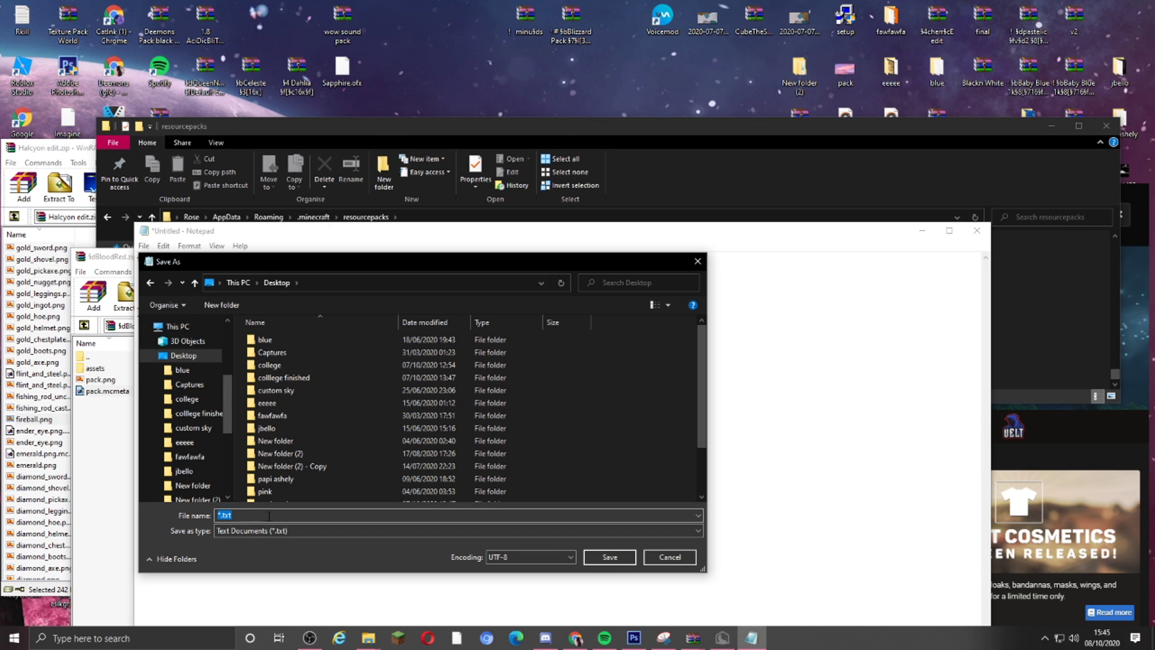
{"action": "key", "text": "BackSpace"}
{"action": "key", "text": "BackSpace"}
{"action": "left_click_drag", "start_coordinate": [435, 261], "coordinate": [653, 277]}
{"action": "type", "text": "me"}
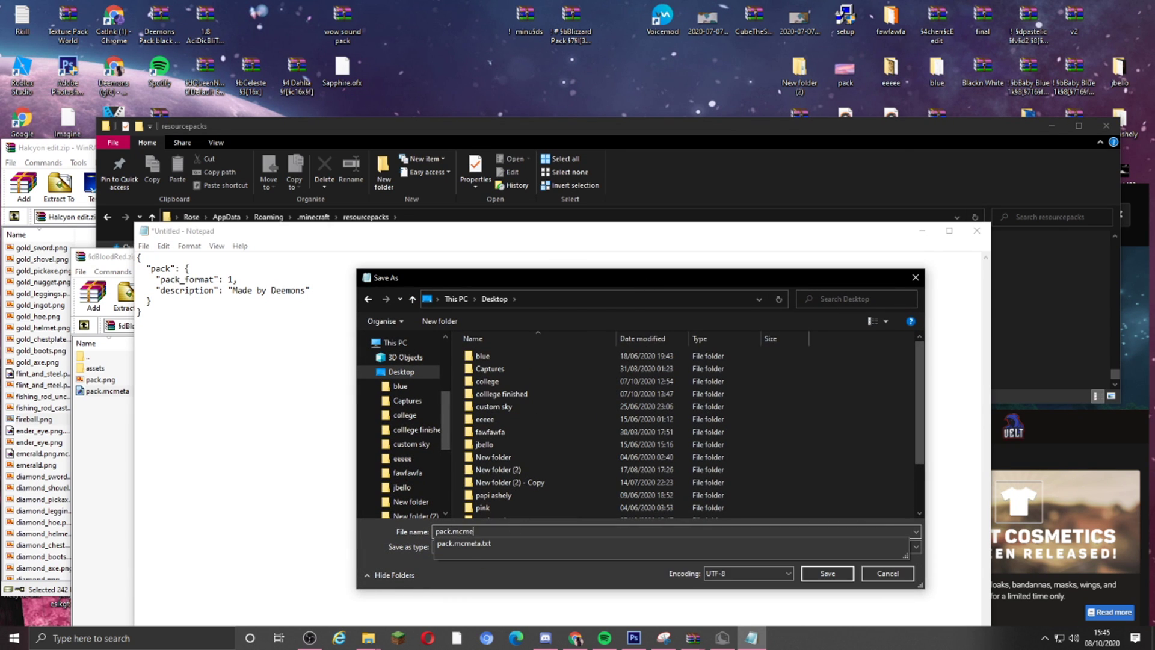
{"action": "type", "text": "ta"}
{"action": "key", "text": "Return"}
{"action": "left_click", "coordinate": [588, 318]}
Clear the other windows away from the desktop's pack.mcmeta and delete the old pack.mcmeta from §dBloodRed.zip
{"action": "left_click", "coordinate": [921, 234]}
{"action": "left_click", "coordinate": [1052, 127]}
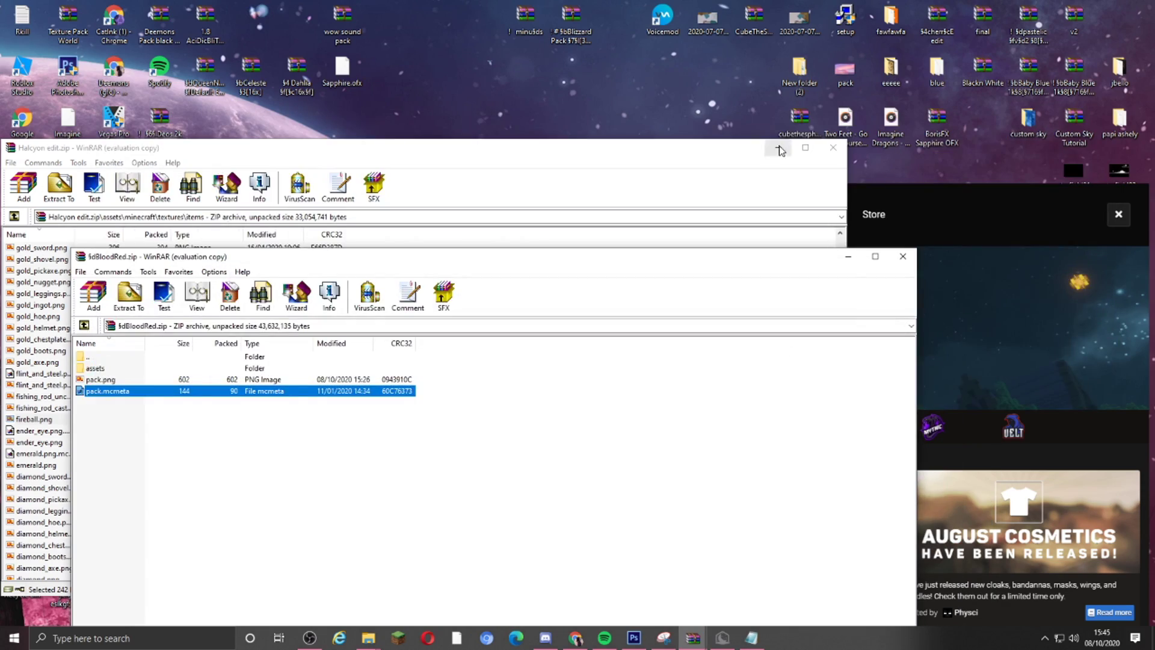
{"action": "left_click", "coordinate": [781, 151]}
{"action": "left_click_drag", "start_coordinate": [348, 262], "coordinate": [318, 490]}
{"action": "left_click_drag", "start_coordinate": [283, 294], "coordinate": [253, 326]}
{"action": "left_click_drag", "start_coordinate": [324, 488], "coordinate": [653, 274]}
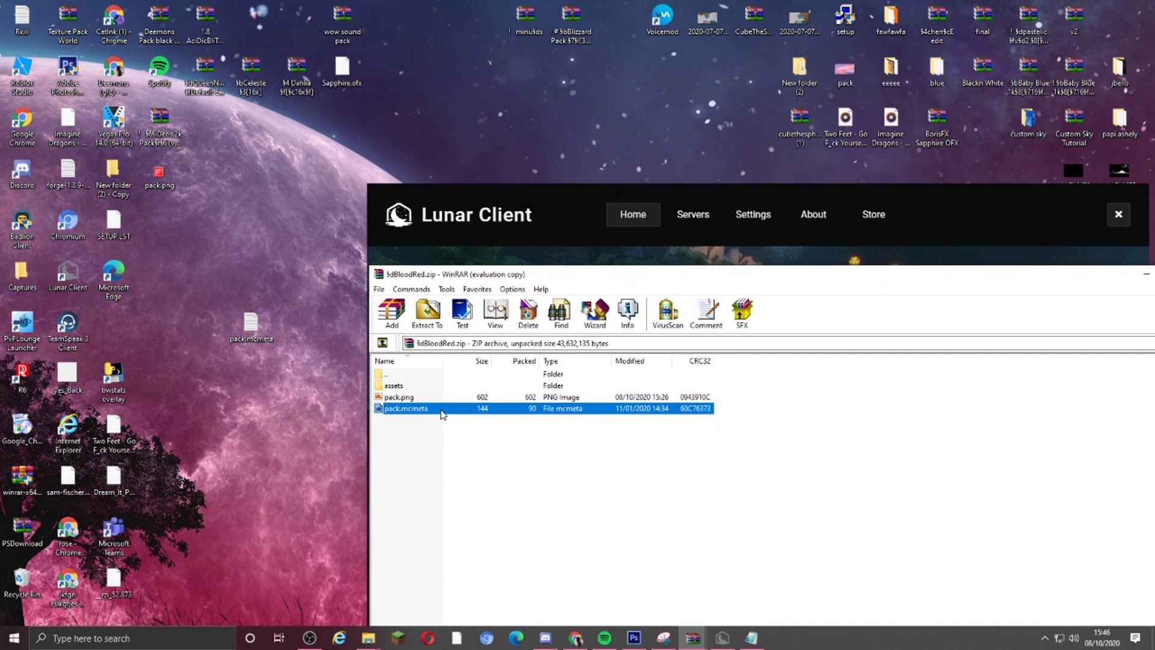
{"action": "key", "text": "Delete"}
{"action": "left_click", "coordinate": [519, 365]}
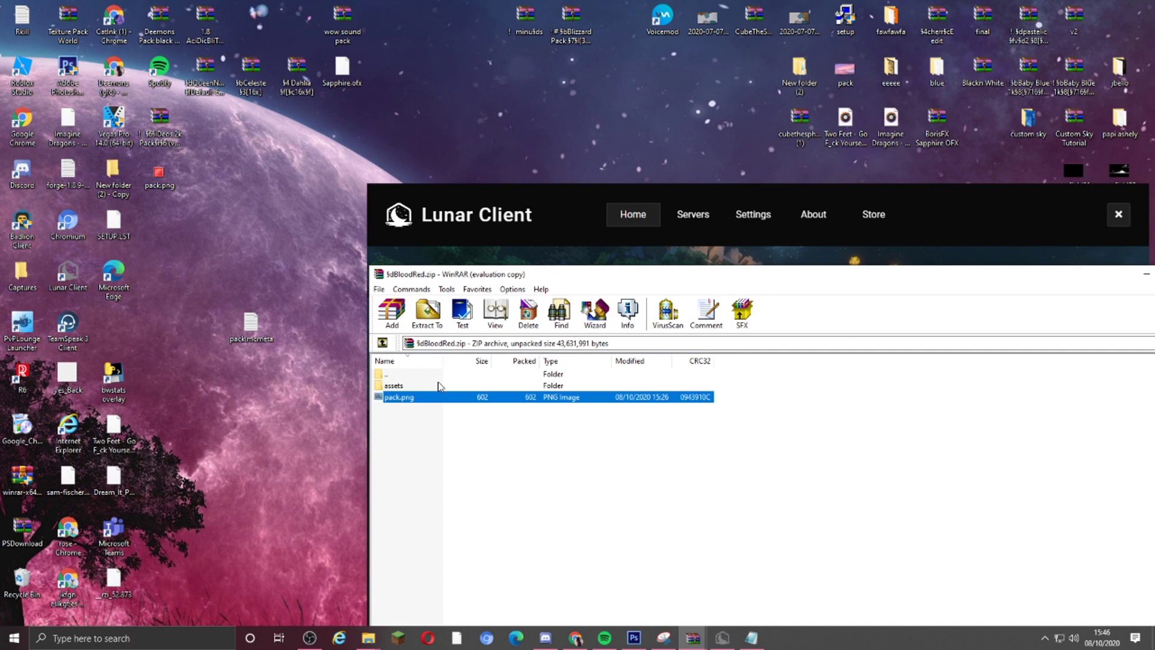
Add the desktop's pack.mcmeta to the root of §dBloodRed.zip and rename the added pack.mcmeta.txt to pack.mcmeta
{"action": "left_click_drag", "start_coordinate": [250, 325], "coordinate": [511, 458]}
{"action": "left_click", "coordinate": [793, 600]}
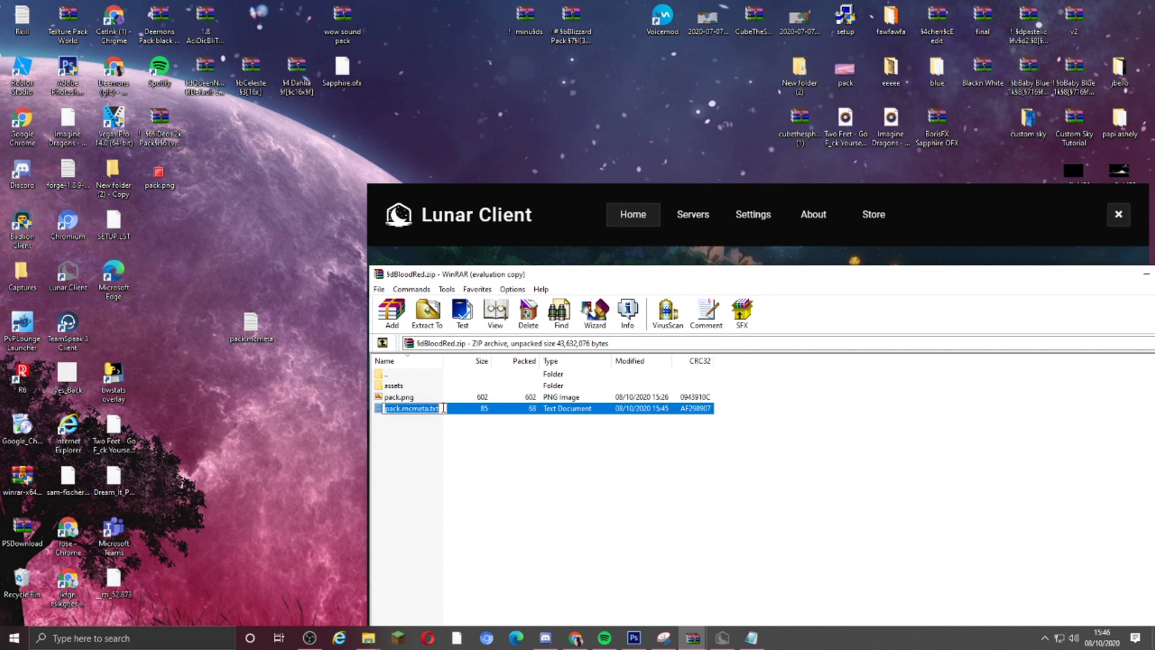
{"action": "key", "text": "Return"}
{"action": "left_click", "coordinate": [434, 462]}
{"action": "left_click_drag", "start_coordinate": [1077, 271], "coordinate": [760, 130]}
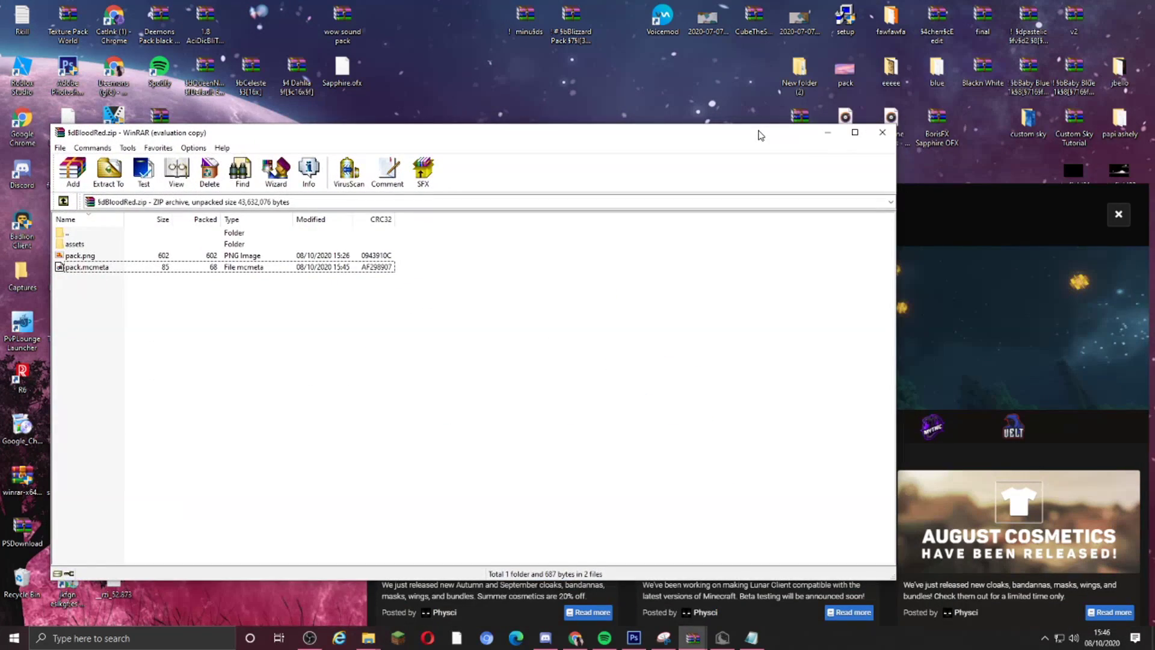
Minimise the archive, launch Minecraft 1.8.9 from Lunar Client and enter singleplayer
{"action": "left_click", "coordinate": [832, 132]}
{"action": "left_click", "coordinate": [781, 327]}
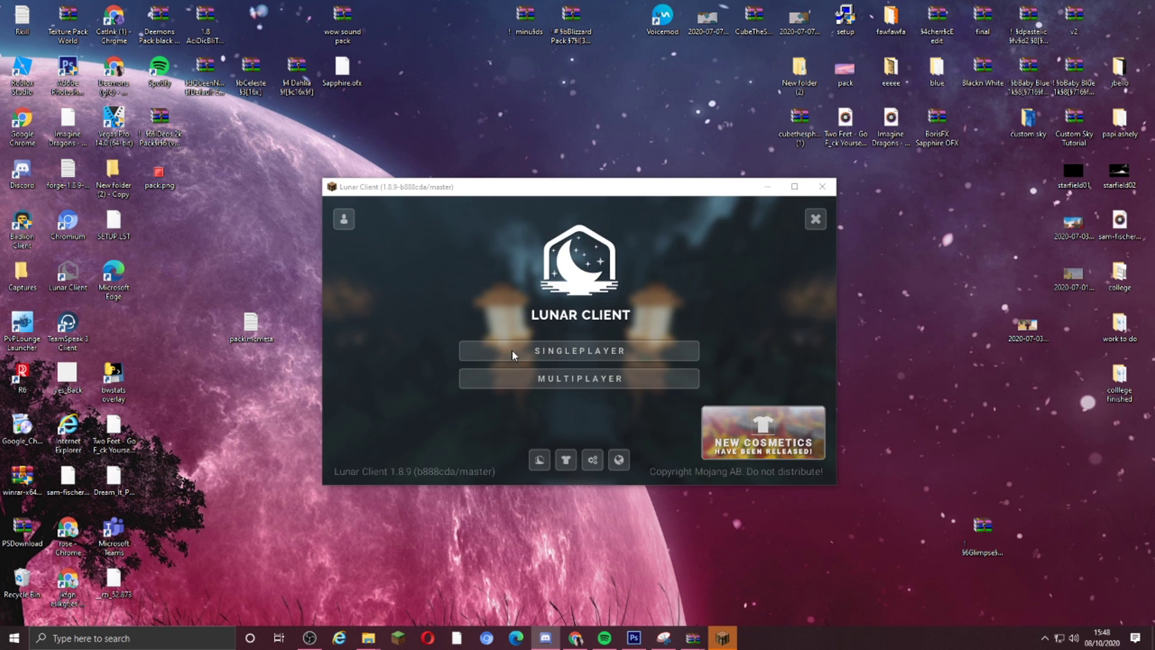
{"action": "left_click", "coordinate": [513, 355]}
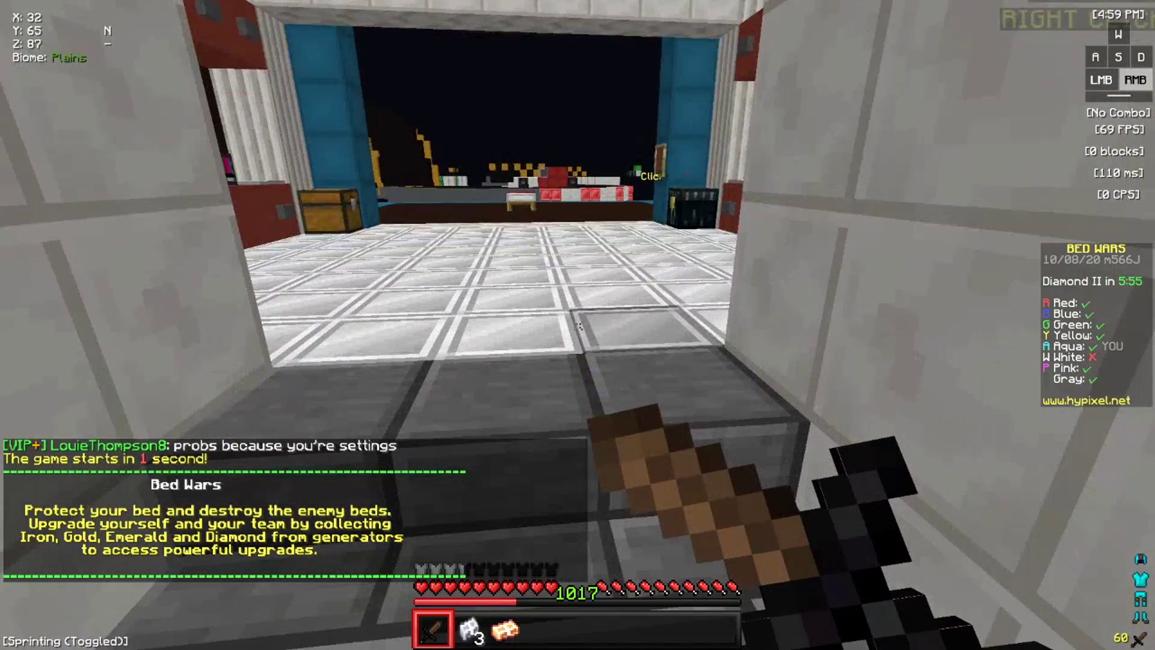
Move the gold ingots to hotbar slot 9 and the iron ingots to slot 8, and check the character in third person
{"action": "key", "text": "e"}
{"action": "key", "text": "9"}
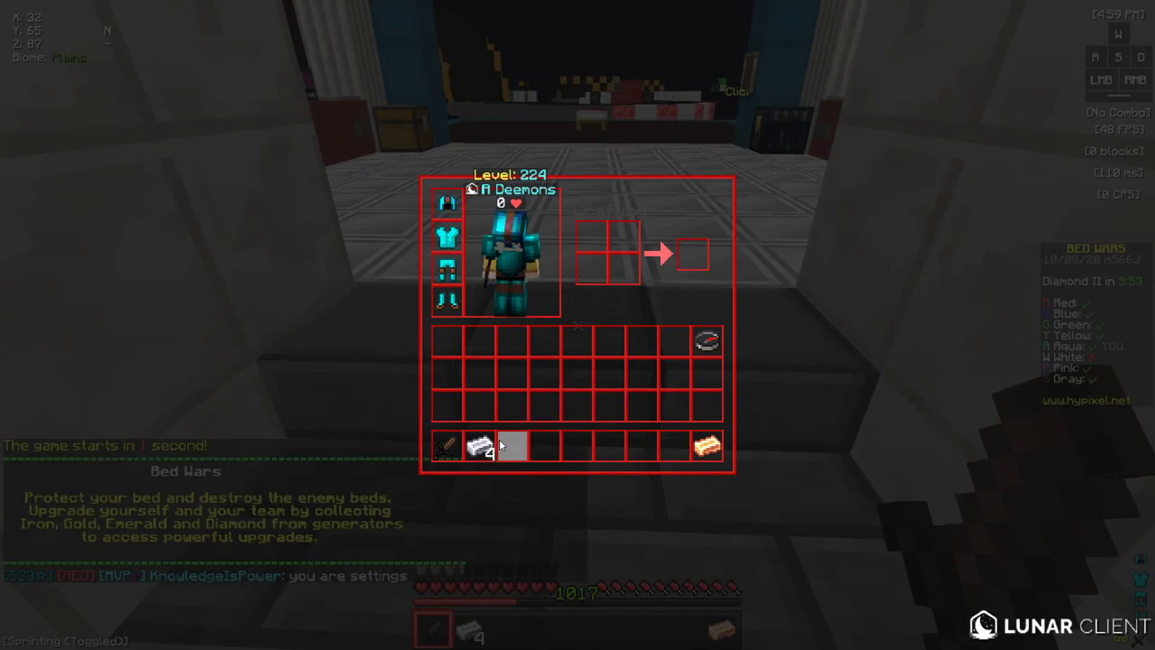
{"action": "key", "text": "8"}
{"action": "key", "text": "e"}
{"action": "right_click", "coordinate": [578, 325]}
{"action": "key", "text": "F5"}
{"action": "key", "text": "F5"}
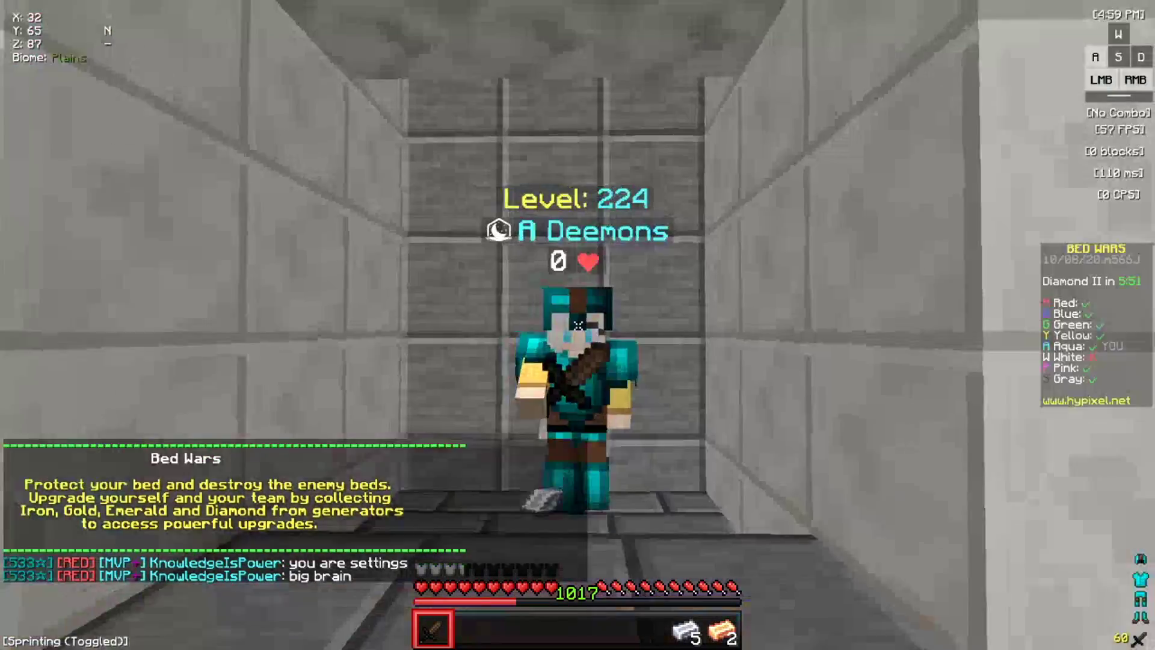
{"action": "key", "text": "F5"}
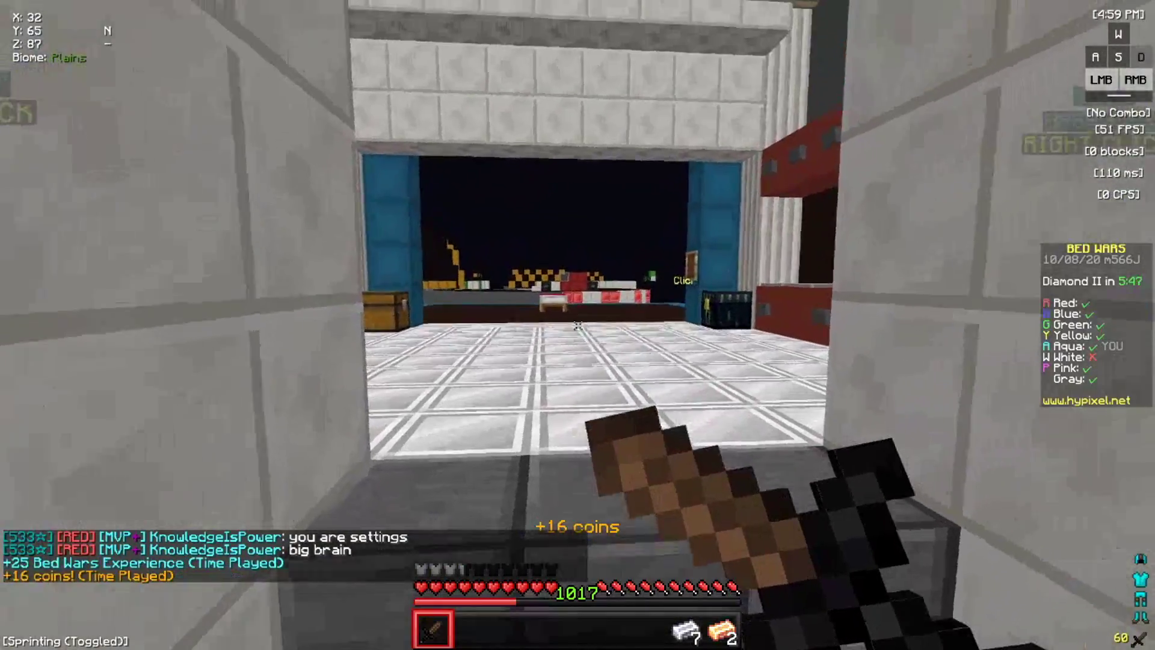
Walk out through the Aqua base and examine the pack's textures around the bed and the island's edge
{"action": "key", "text": "a"}
{"action": "key", "text": "w"}
{"action": "key", "text": "space"}
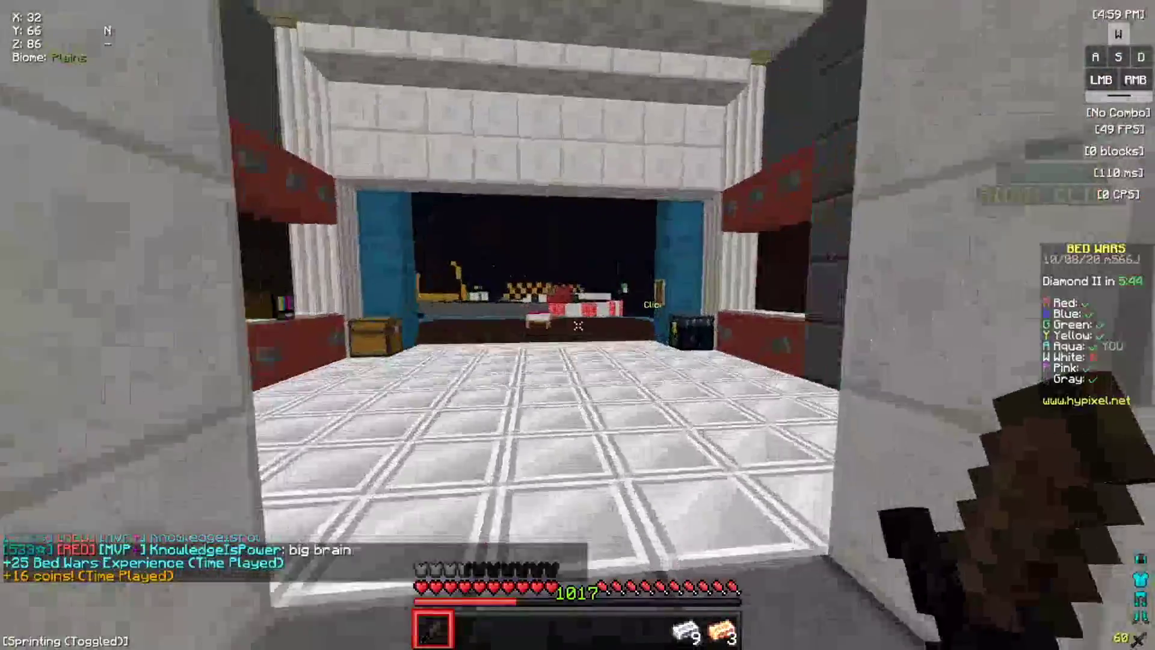
{"action": "key", "text": "w"}
{"action": "left_click", "coordinate": [577, 325]}
{"action": "key", "text": "space"}
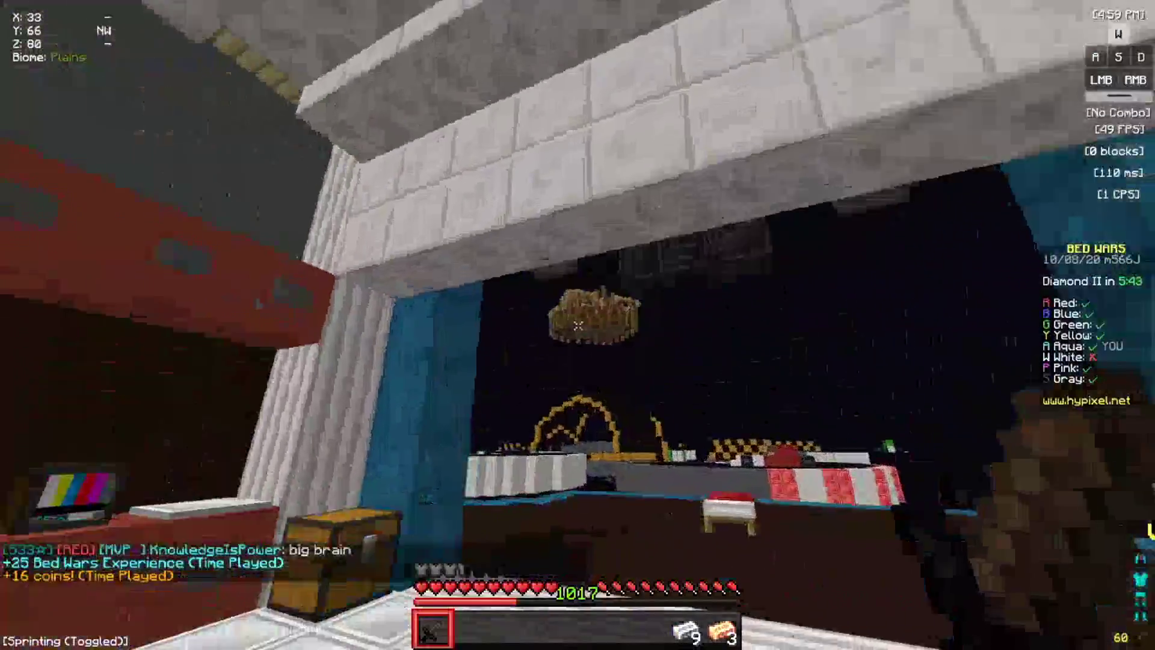
{"action": "key", "text": "a"}
{"action": "key", "text": "space"}
{"action": "key", "text": "d"}
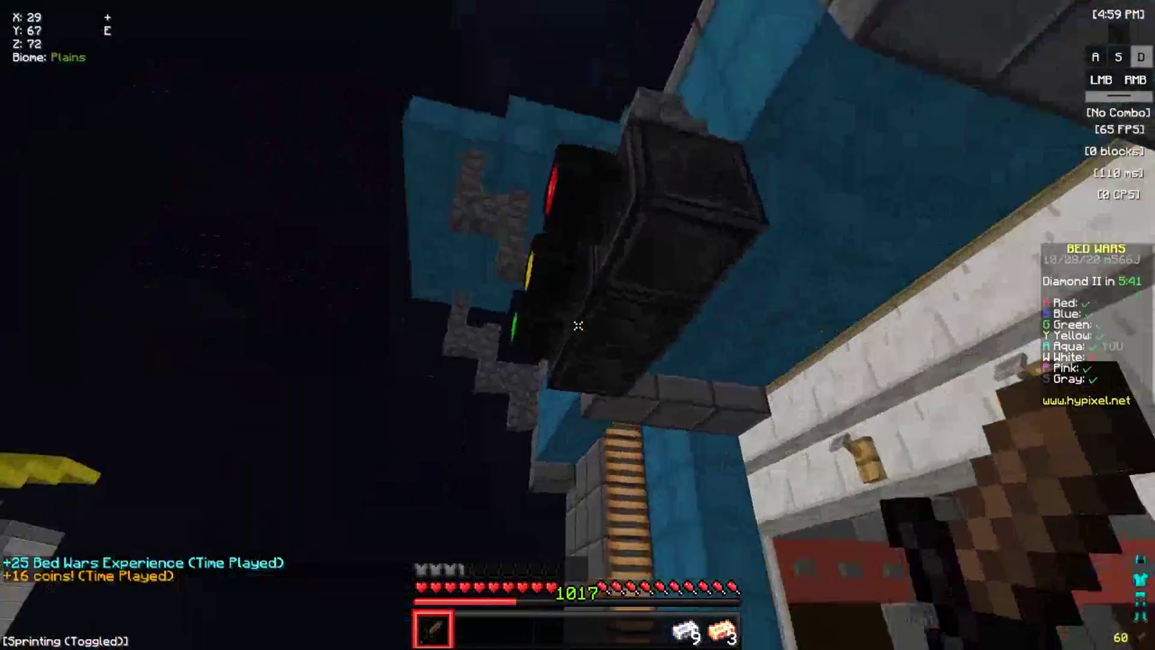
{"action": "key", "text": "w"}
{"action": "key", "text": "d"}
{"action": "key", "text": "s"}
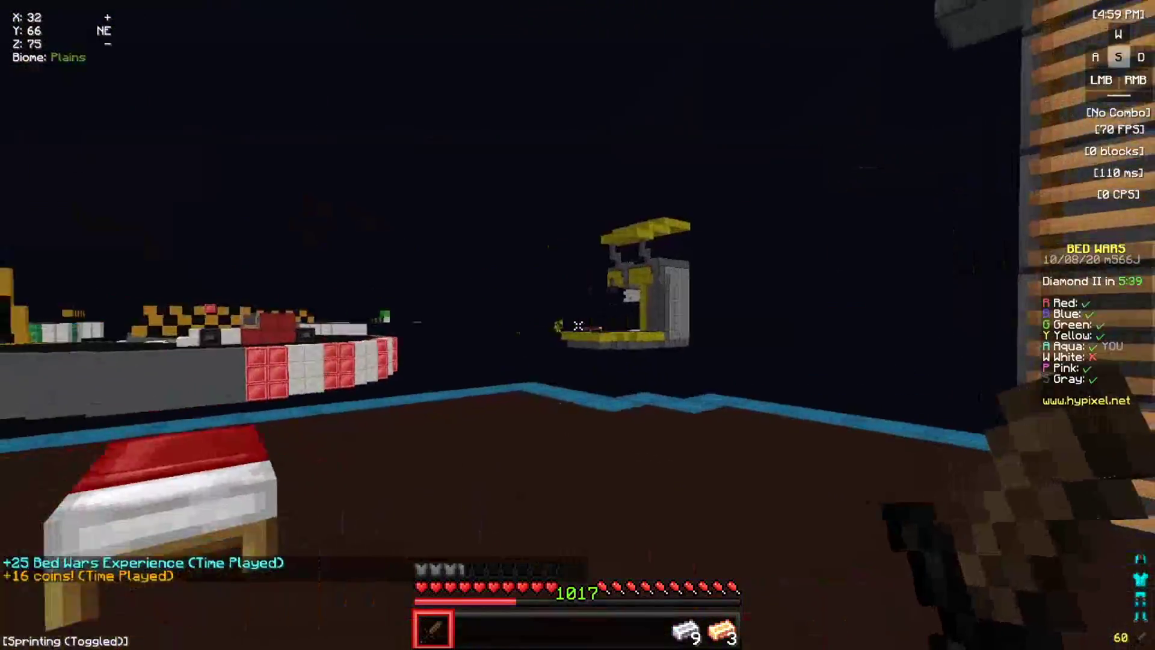
Return to the item shop and buy TNT and three lots of wool
{"action": "key", "text": "w"}
{"action": "key", "text": "F5"}
{"action": "key", "text": "F5"}
{"action": "key", "text": "F5"}
{"action": "key", "text": "space"}
{"action": "key", "text": "a"}
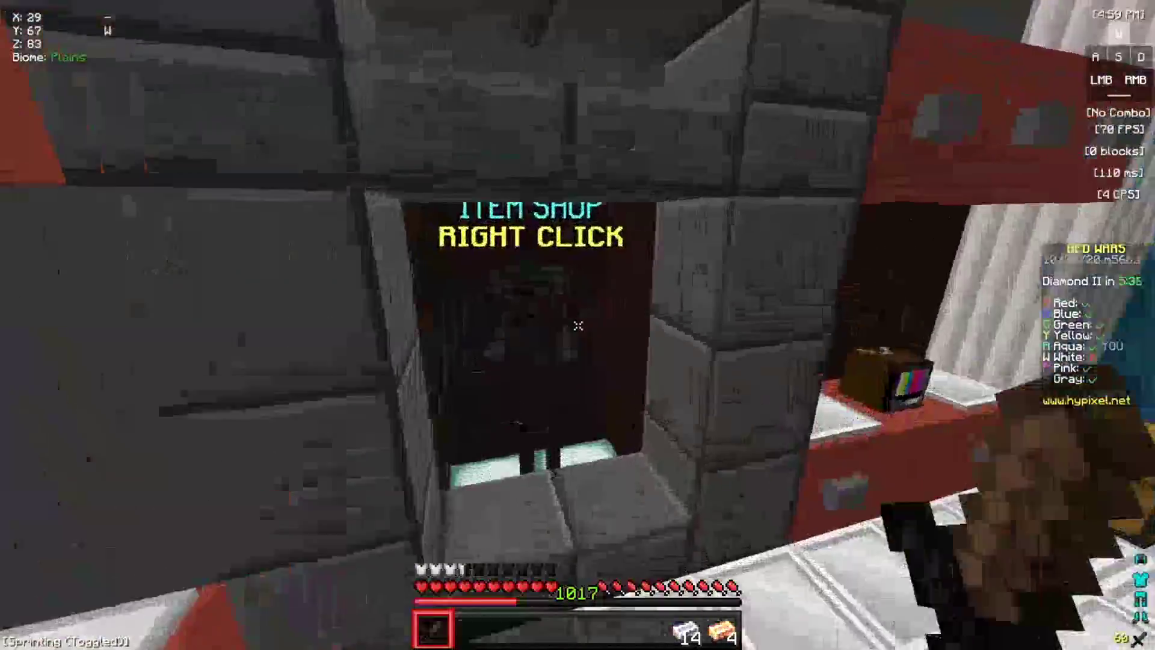
{"action": "right_click", "coordinate": [578, 325]}
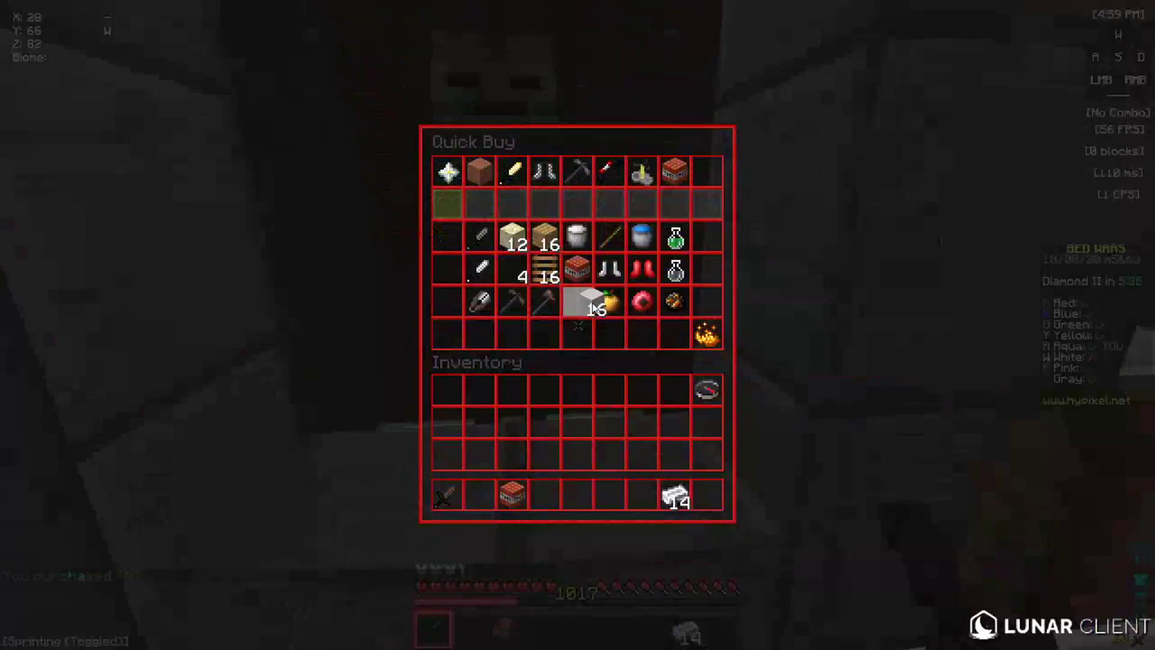
{"action": "left_click", "coordinate": [602, 306]}
{"action": "key", "text": "Escape"}
{"action": "key", "text": "w"}
{"action": "scroll", "coordinate": [577, 325], "scroll_direction": "up", "scroll_amount": 2}
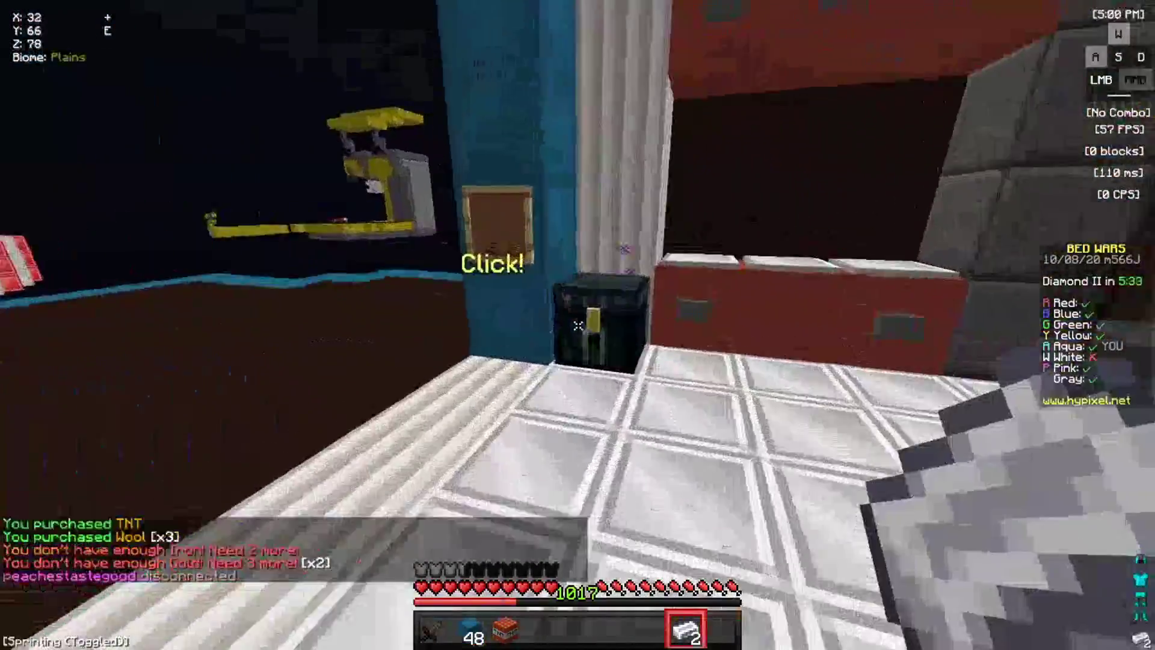
Store the remaining iron ingots in the ender chest and equip the wool
{"action": "right_click", "coordinate": [577, 325]}
{"action": "key", "text": "8"}
{"action": "key", "text": "Escape"}
{"action": "key", "text": "2"}
Run to the island's edge and try to bridge outwards with wool while sneaking
{"action": "key", "text": "w"}
{"action": "key", "text": "space"}
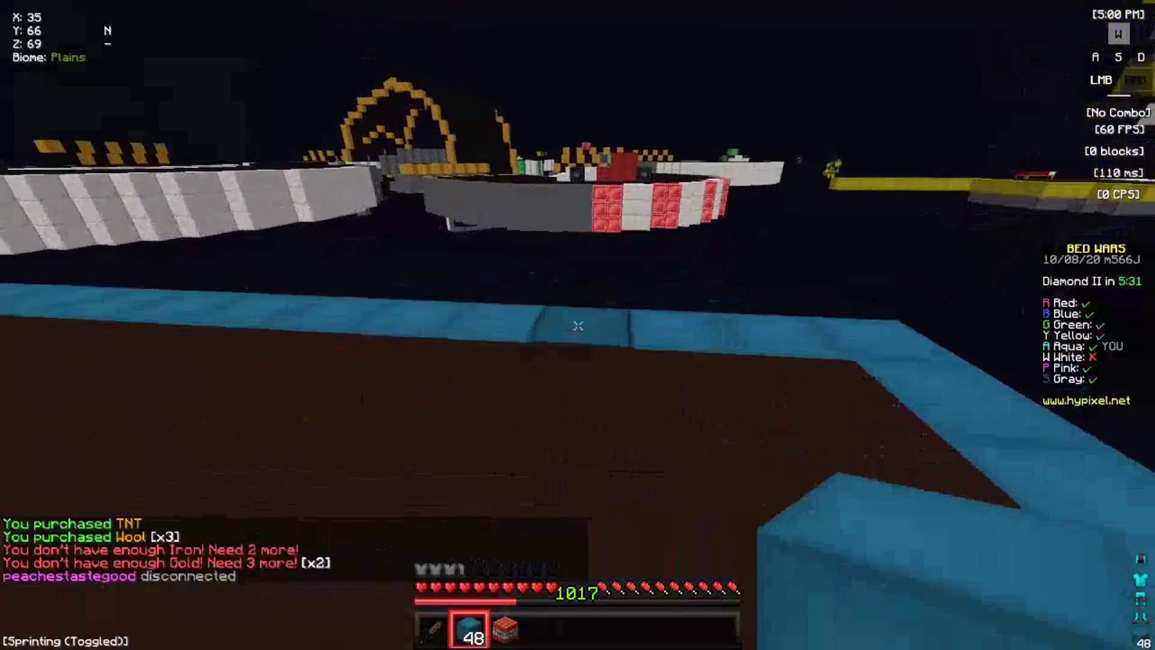
{"action": "right_click", "coordinate": [578, 325]}
{"action": "key", "text": "s"}
{"action": "key", "text": "a"}
{"action": "key", "text": "shift"}
{"action": "right_click", "coordinate": [578, 326]}
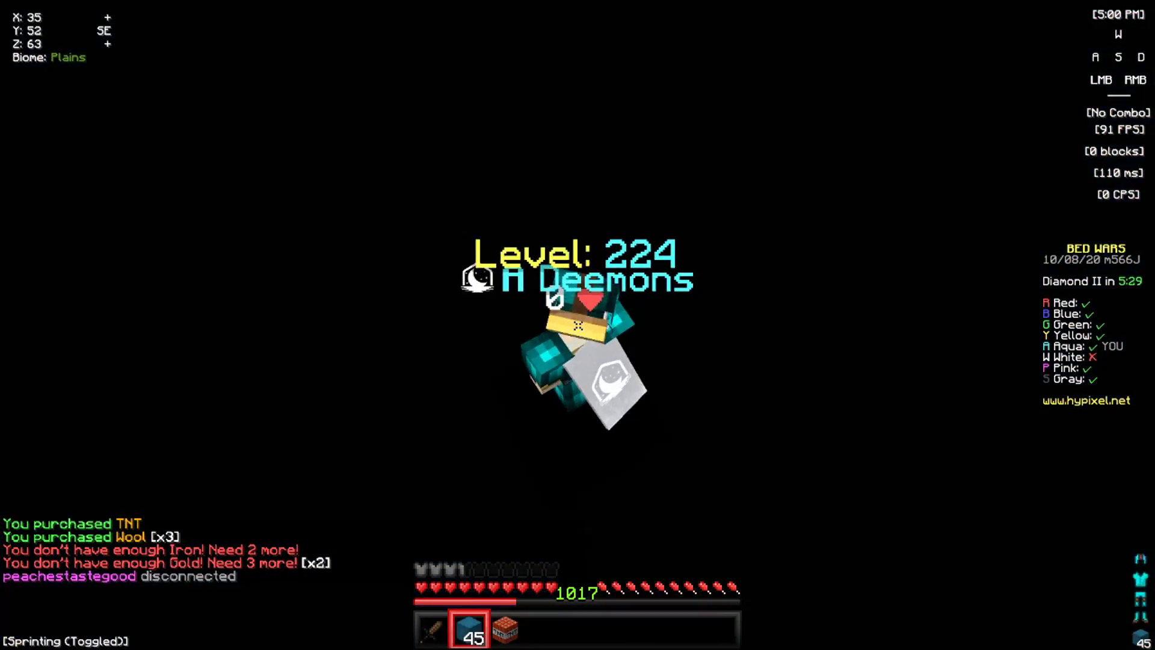
Buy two more lots of wool at the item shop and store the gold ingots in the ender chest
{"action": "right_click", "coordinate": [577, 325]}
{"action": "left_click", "coordinate": [583, 307]}
{"action": "key", "text": "Escape"}
{"action": "key", "text": "w"}
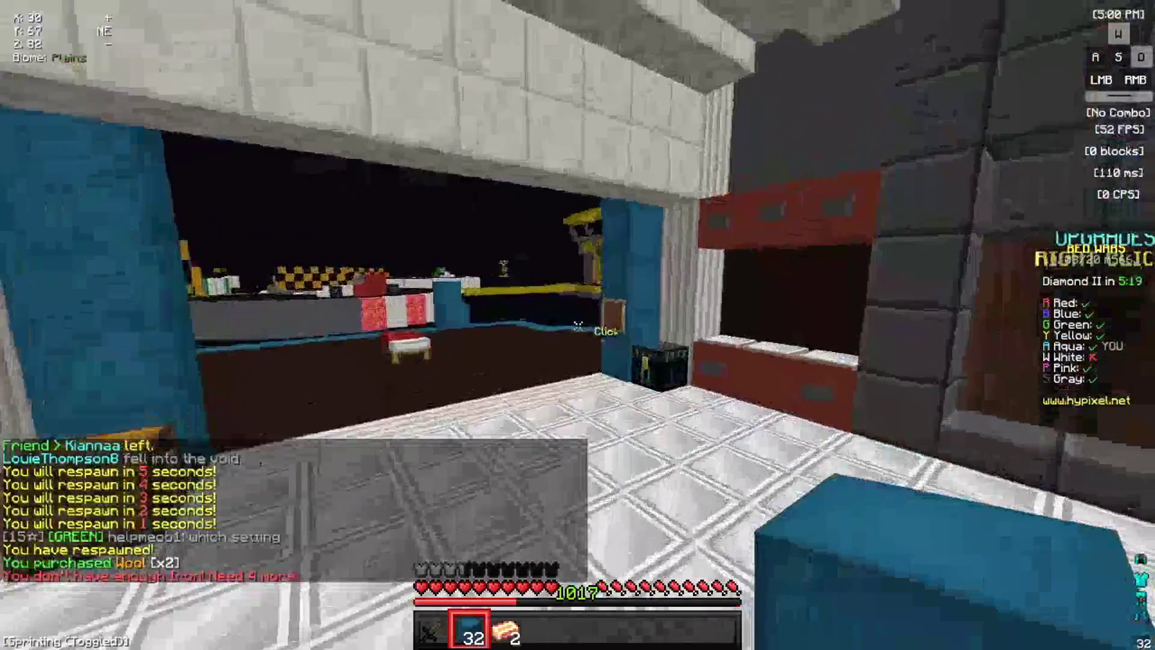
{"action": "right_click", "coordinate": [578, 325]}
{"action": "left_click", "coordinate": [513, 445], "text": "shift"}
{"action": "key", "text": "Escape"}
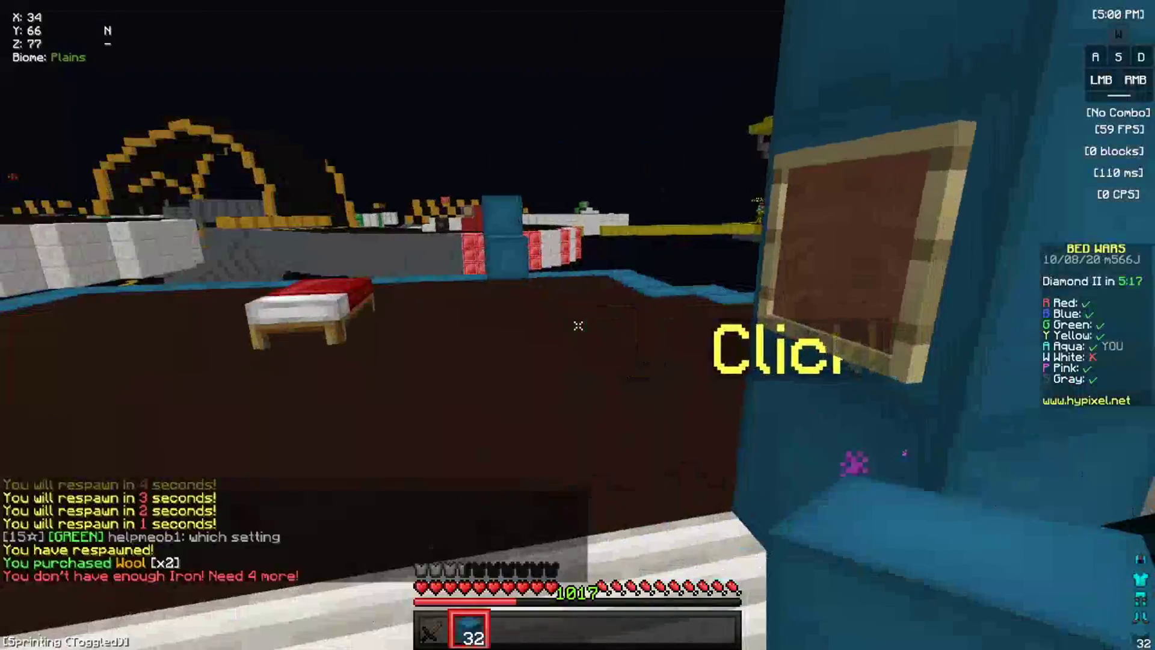
Build a wool bridge from the Aqua island's edge towards the central race-track island, placing blocks backwards while sneaking
{"action": "key", "text": "w"}
{"action": "key", "text": "space"}
{"action": "key", "text": "space"}
{"action": "right_click", "coordinate": [577, 325]}
{"action": "key", "text": "shift"}
{"action": "key", "text": "s"}
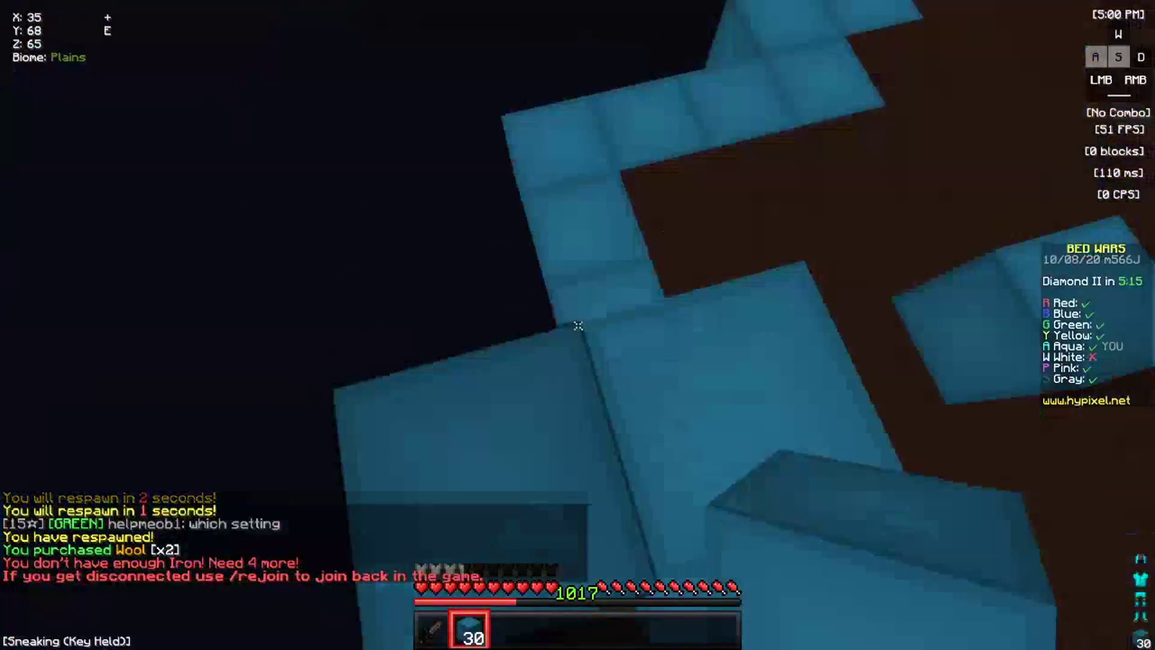
{"action": "right_click", "coordinate": [578, 326]}
{"action": "right_click", "coordinate": [578, 325]}
{"action": "right_click", "coordinate": [578, 325]}
{"action": "right_click", "coordinate": [578, 325]}
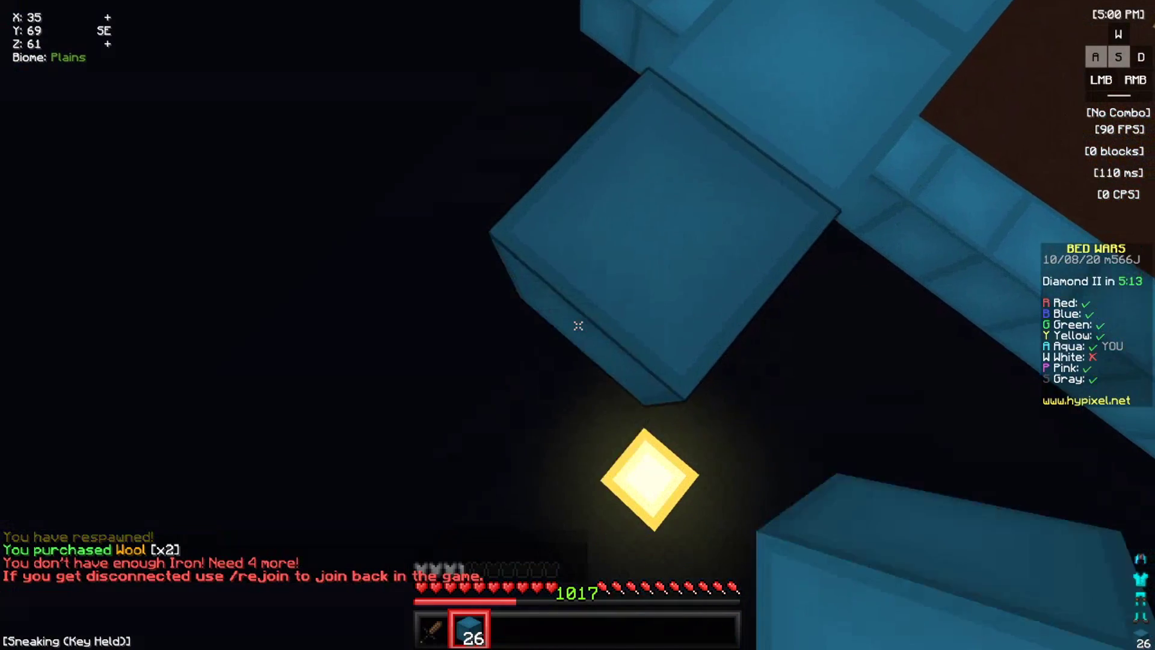
{"action": "right_click", "coordinate": [578, 325]}
{"action": "right_click", "coordinate": [579, 325]}
{"action": "right_click", "coordinate": [578, 325]}
{"action": "right_click", "coordinate": [579, 326]}
{"action": "right_click", "coordinate": [578, 326]}
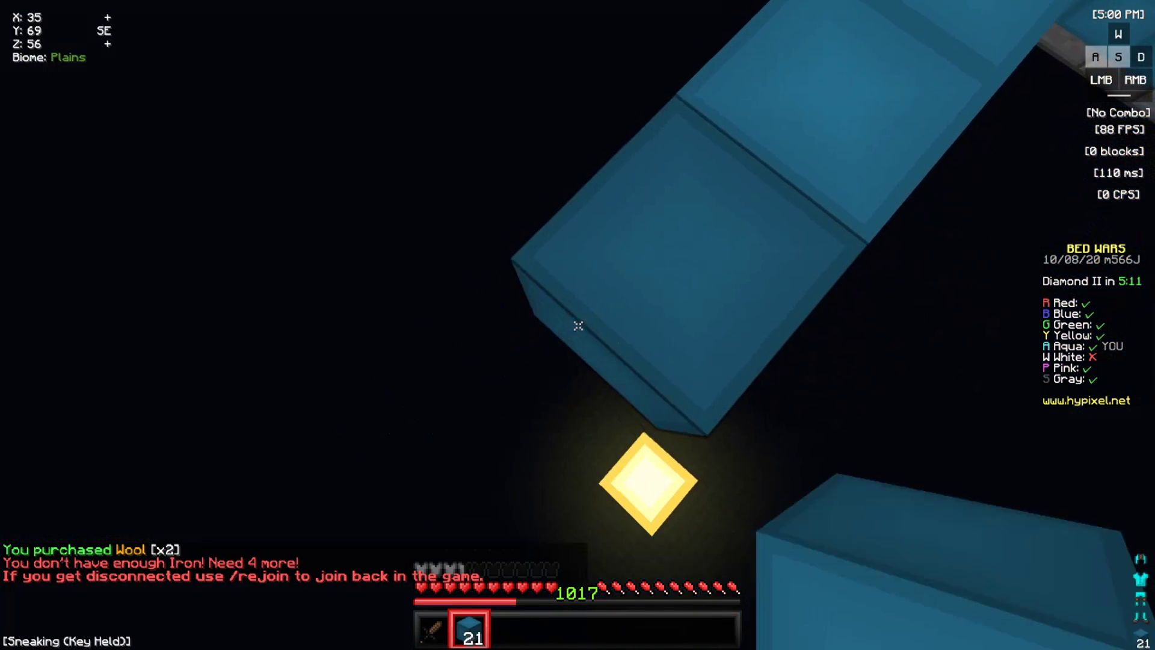
{"action": "right_click", "coordinate": [578, 325]}
{"action": "right_click", "coordinate": [578, 326]}
{"action": "right_click", "coordinate": [578, 325]}
{"action": "right_click", "coordinate": [578, 326]}
{"action": "key", "text": "shift"}
{"action": "right_click", "coordinate": [579, 325]}
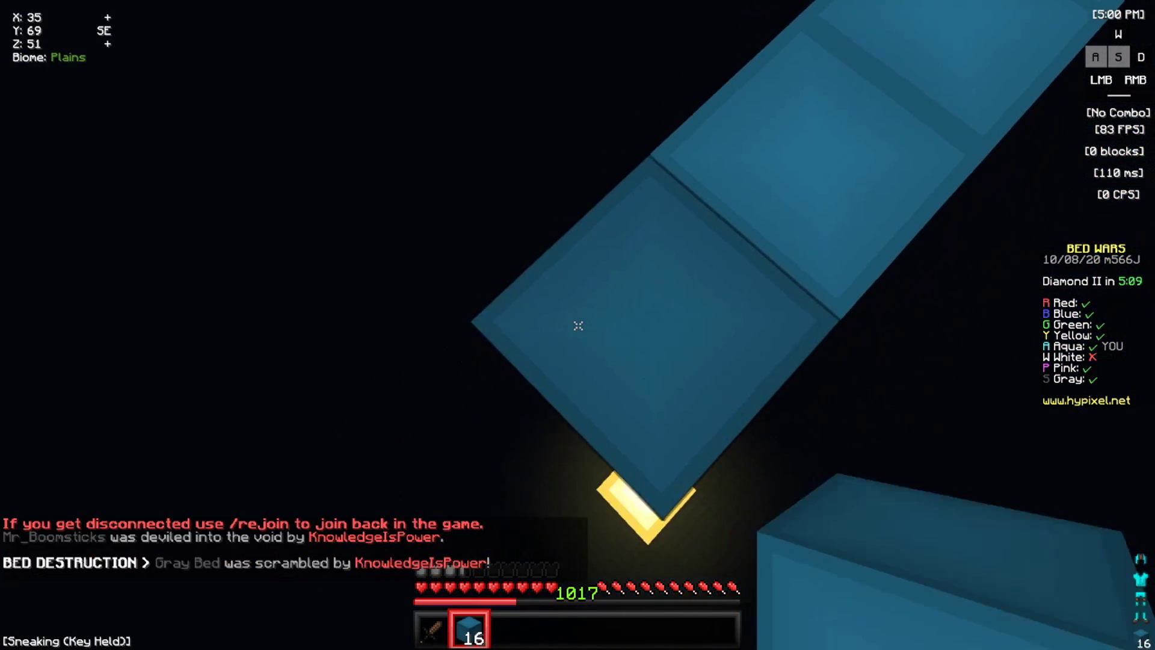
{"action": "right_click", "coordinate": [578, 325]}
{"action": "right_click", "coordinate": [579, 326]}
{"action": "right_click", "coordinate": [578, 325]}
{"action": "right_click", "coordinate": [578, 325]}
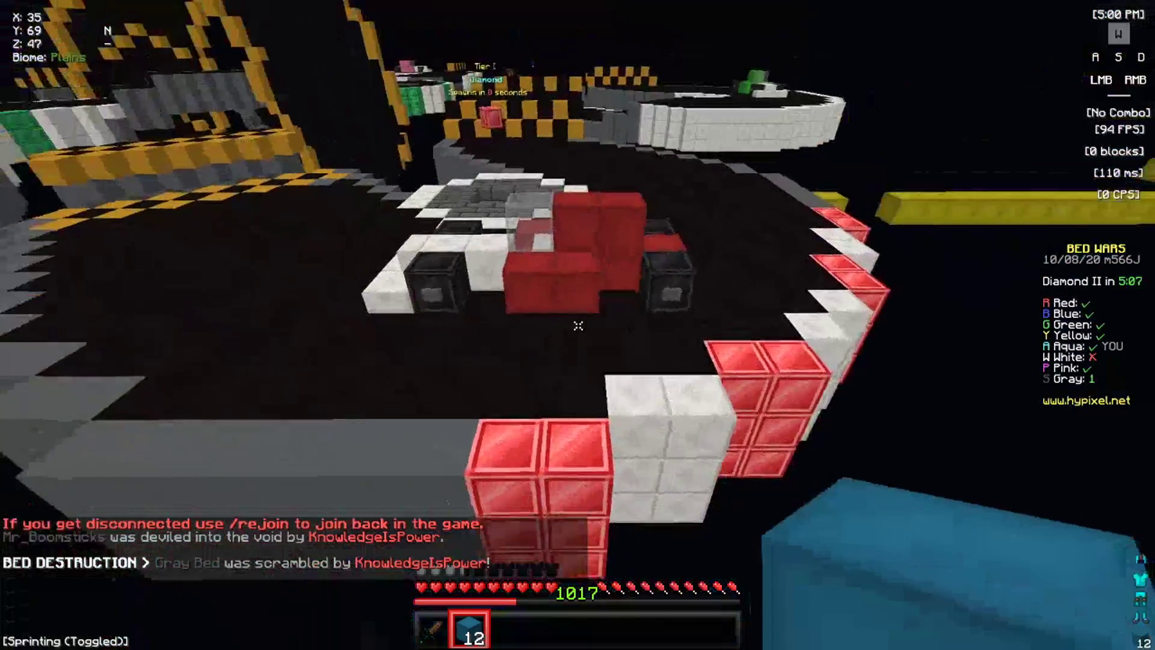
Place one more wool block and cross over the yellow bridge to the Yellow team's base with wool equipped
{"action": "right_click", "coordinate": [578, 326]}
{"action": "key", "text": "9"}
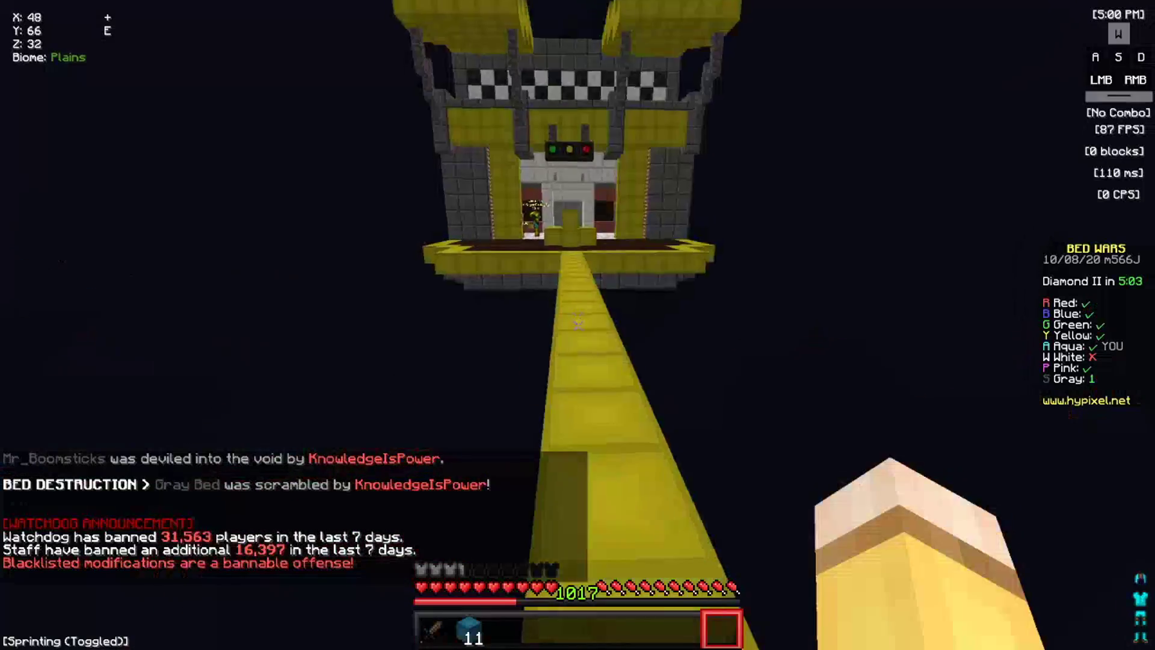
{"action": "key", "text": "2"}
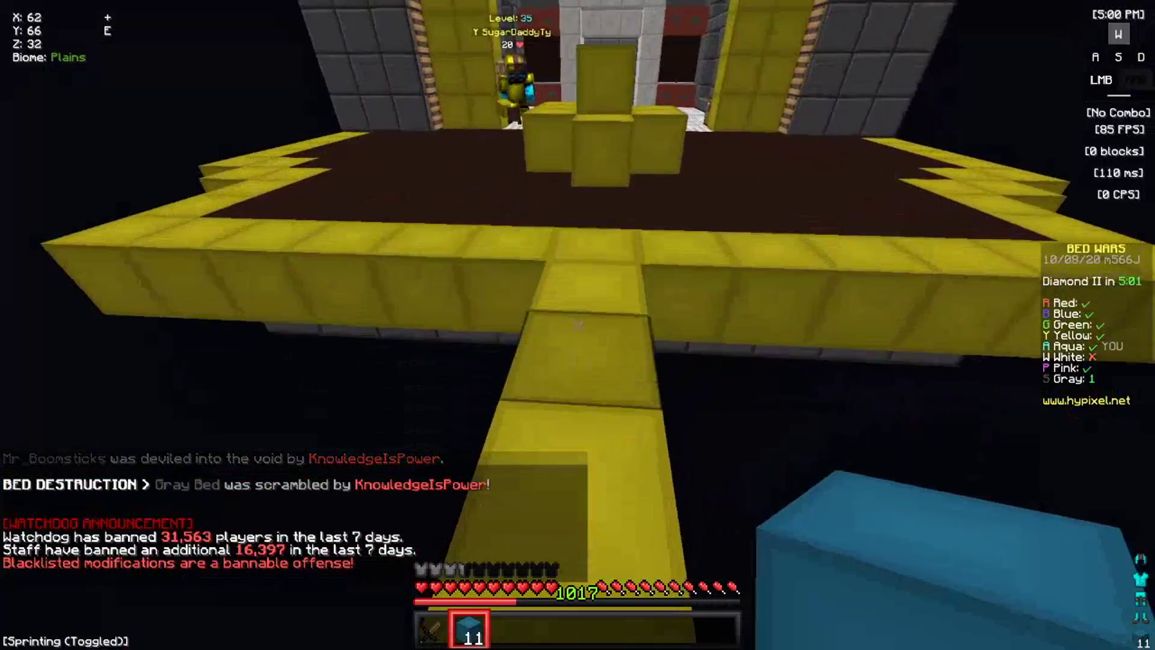
Place six wool blocks at the end of the yellow bridge to build up in front of the Yellow base
{"action": "right_click", "coordinate": [579, 325]}
{"action": "right_click", "coordinate": [578, 326]}
{"action": "right_click", "coordinate": [578, 326]}
{"action": "right_click", "coordinate": [578, 326]}
{"action": "right_click", "coordinate": [578, 325]}
{"action": "right_click", "coordinate": [578, 325]}
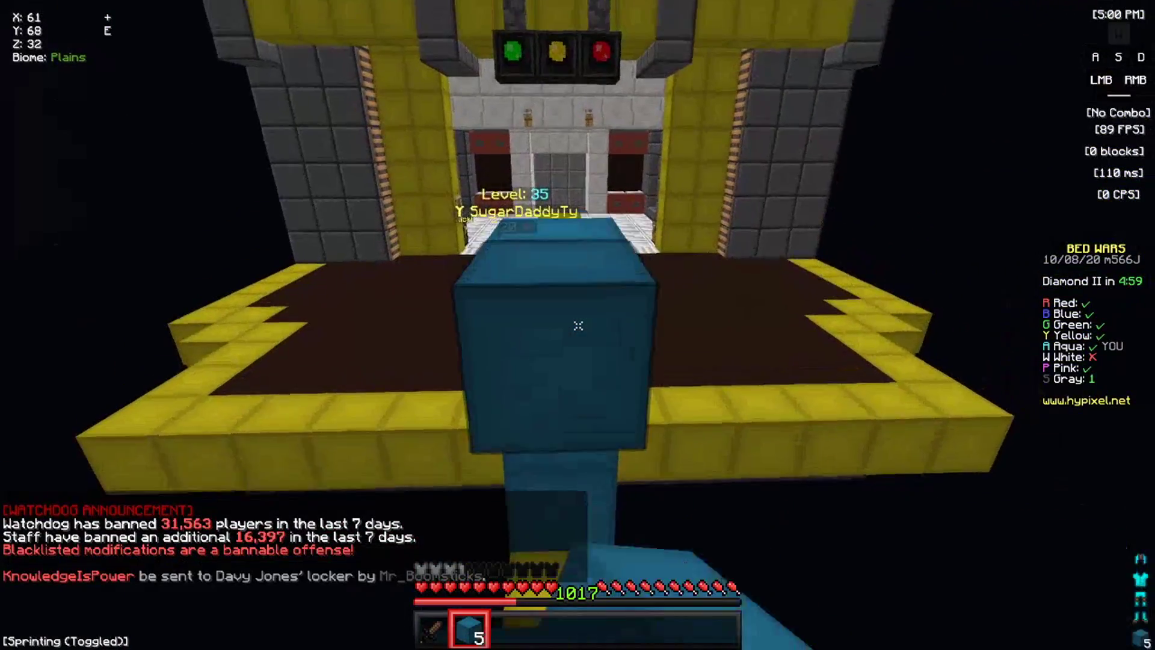
Equip the sword, run onto the Yellow island and break the wool covering the front of the bed
{"action": "key", "text": "1"}
{"action": "left_click", "coordinate": [578, 325]}
{"action": "left_click", "coordinate": [578, 325]}
{"action": "left_click", "coordinate": [579, 326]}
{"action": "left_click", "coordinate": [578, 326]}
{"action": "left_click", "coordinate": [578, 325]}
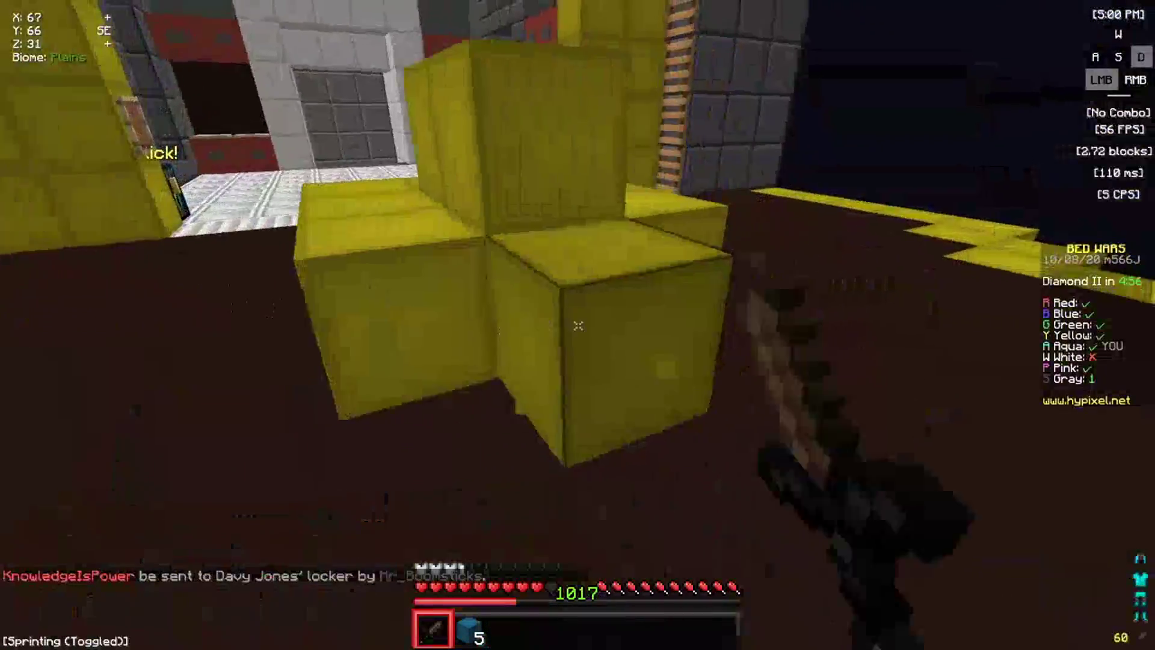
{"action": "left_click", "coordinate": [578, 326]}
{"action": "key", "text": "shift"}
{"action": "key", "text": "F5"}
{"action": "key", "text": "F5"}
{"action": "key", "text": "F5"}
Destroy the Yellow bed, finish off the Yellow player and show the character in third-person view
{"action": "left_click", "coordinate": [578, 325]}
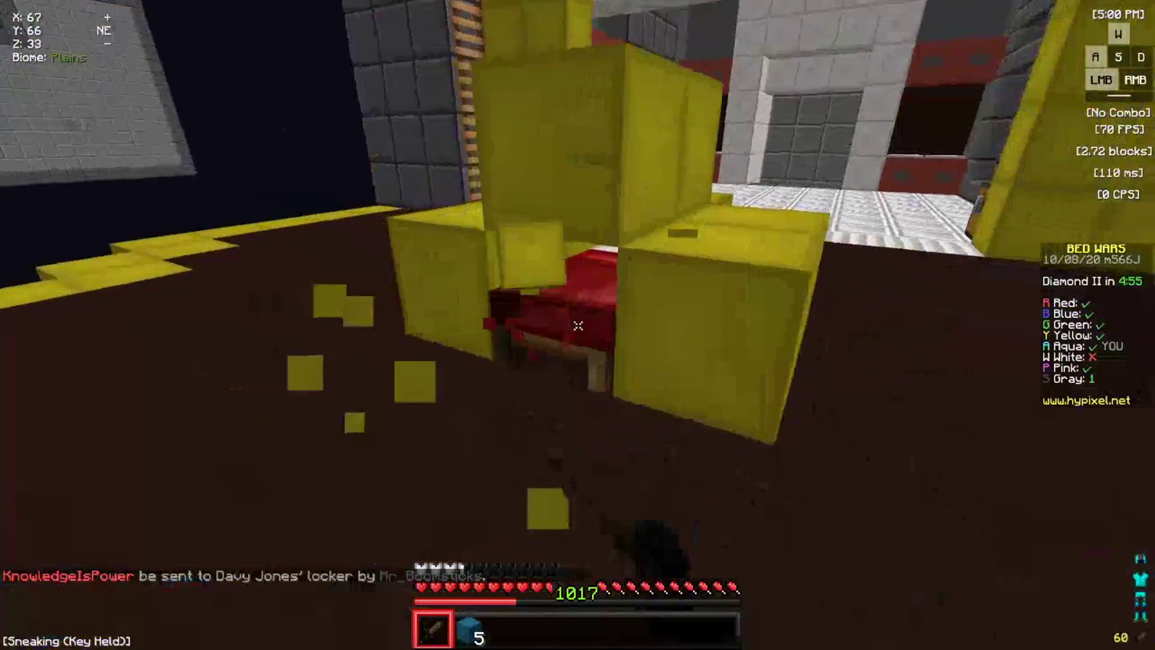
{"action": "left_click", "coordinate": [579, 326]}
{"action": "key", "text": "2"}
{"action": "key", "text": "3"}
{"action": "key", "text": "F5"}
{"action": "key", "text": "F5"}
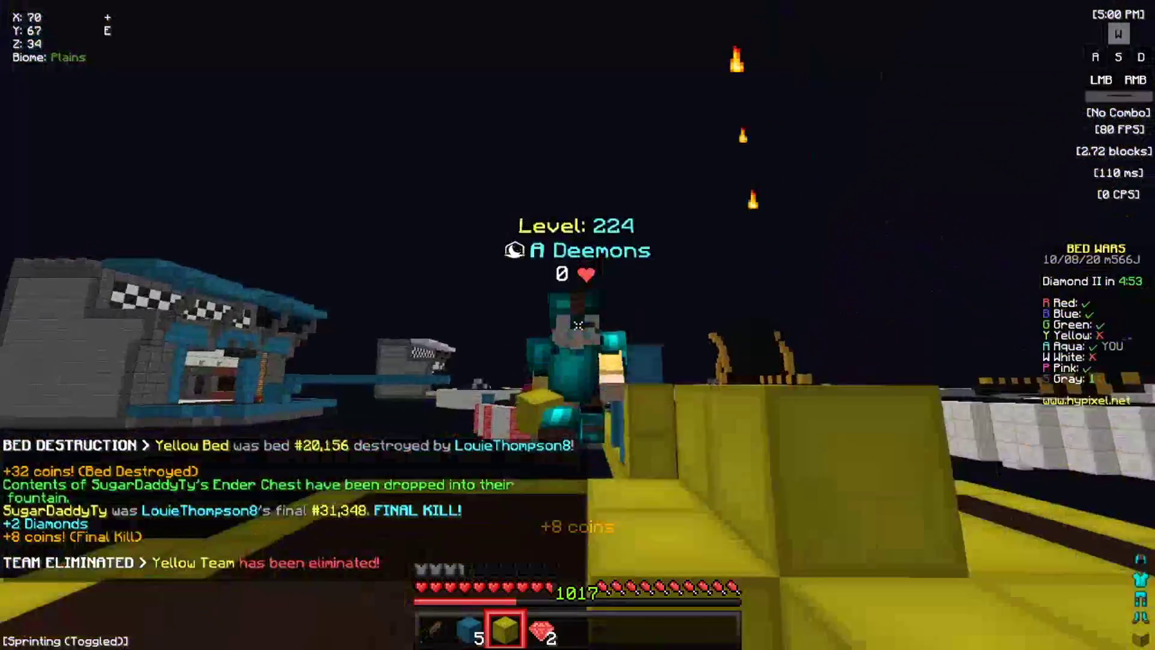
{"action": "key", "text": "F5"}
Buy Reinforced Armor I, TNT, wool and ladders at the Yellow base's shops and store the leftover iron and gold in the ender chest
{"action": "key", "text": "9"}
{"action": "left_click", "coordinate": [578, 326]}
{"action": "left_click", "coordinate": [578, 325]}
{"action": "left_click", "coordinate": [578, 326]}
{"action": "left_click", "coordinate": [578, 326]}
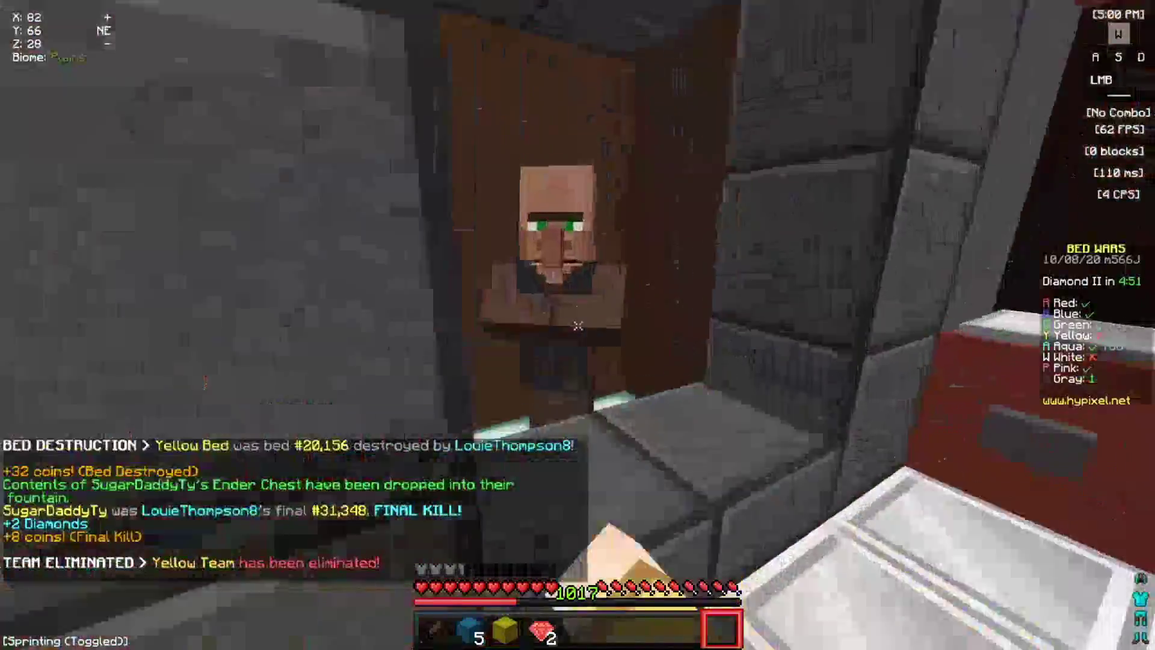
{"action": "right_click", "coordinate": [579, 326]}
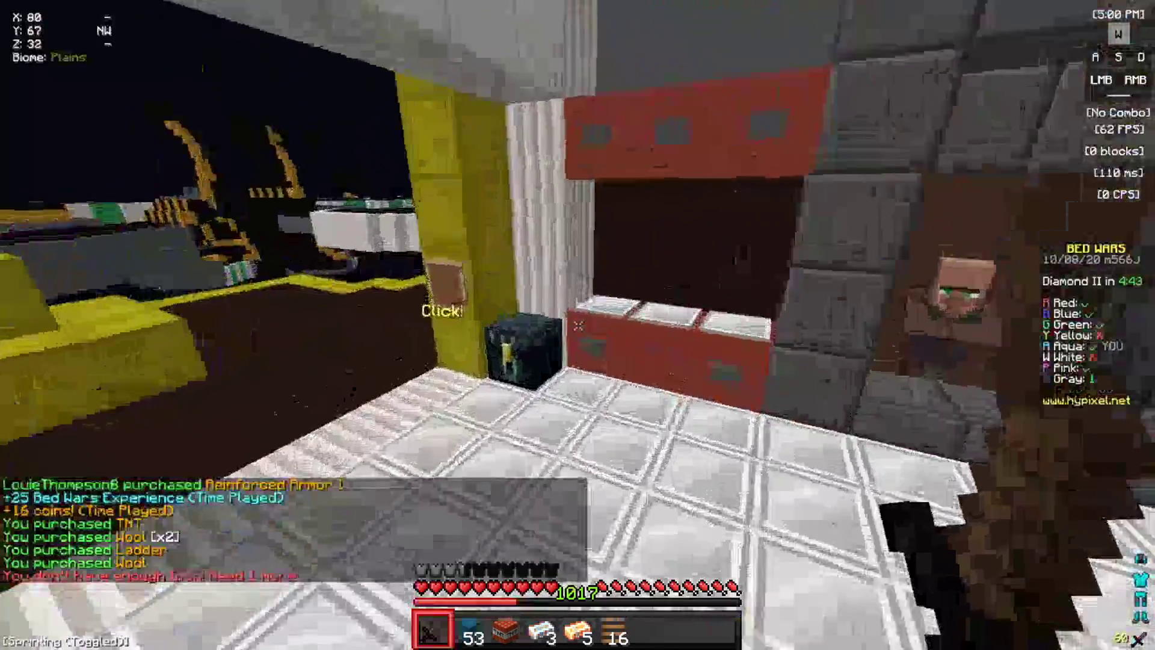
{"action": "right_click", "coordinate": [578, 325]}
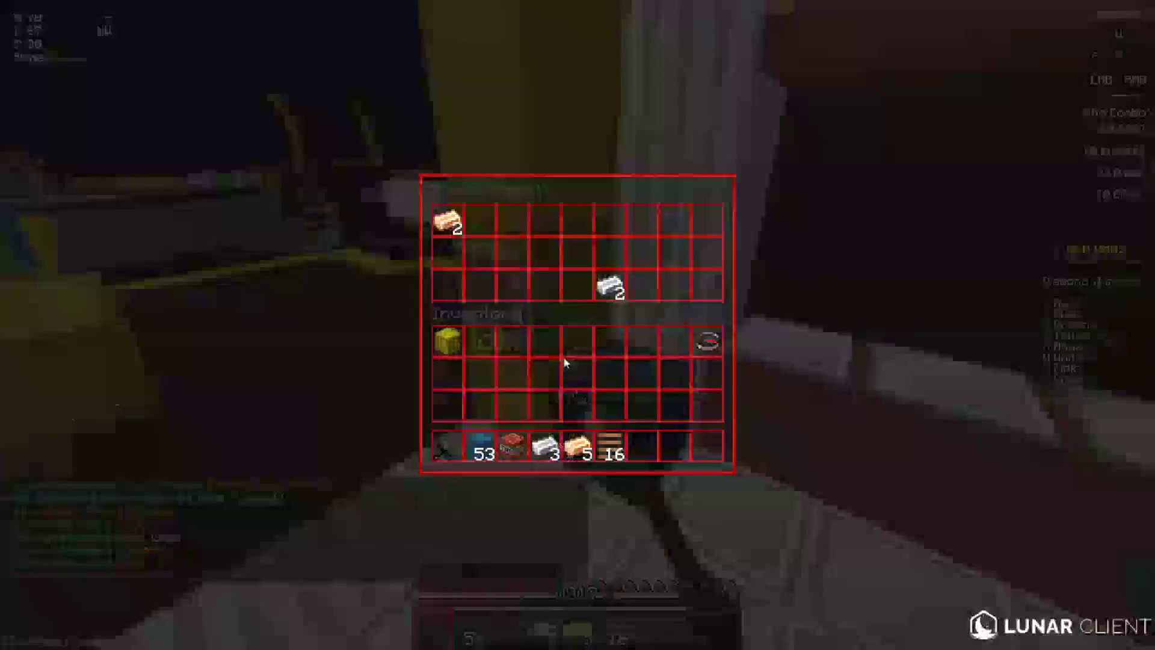
{"action": "key", "text": "Escape"}
{"action": "key", "text": "w"}
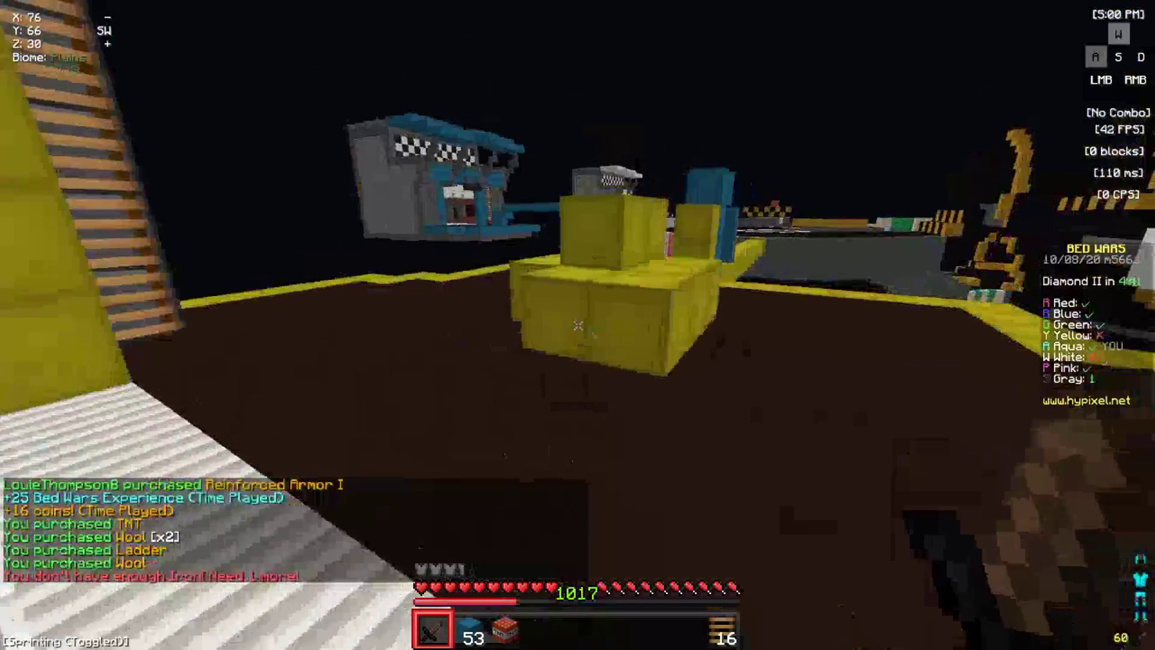
Climb over the aqua wool using one ladder and run back across the yellow bridge onto the race-track island
{"action": "key", "text": "space"}
{"action": "key", "text": "2"}
{"action": "key", "text": "space"}
{"action": "key", "text": "9"}
{"action": "right_click", "coordinate": [579, 325]}
{"action": "key", "text": "2"}
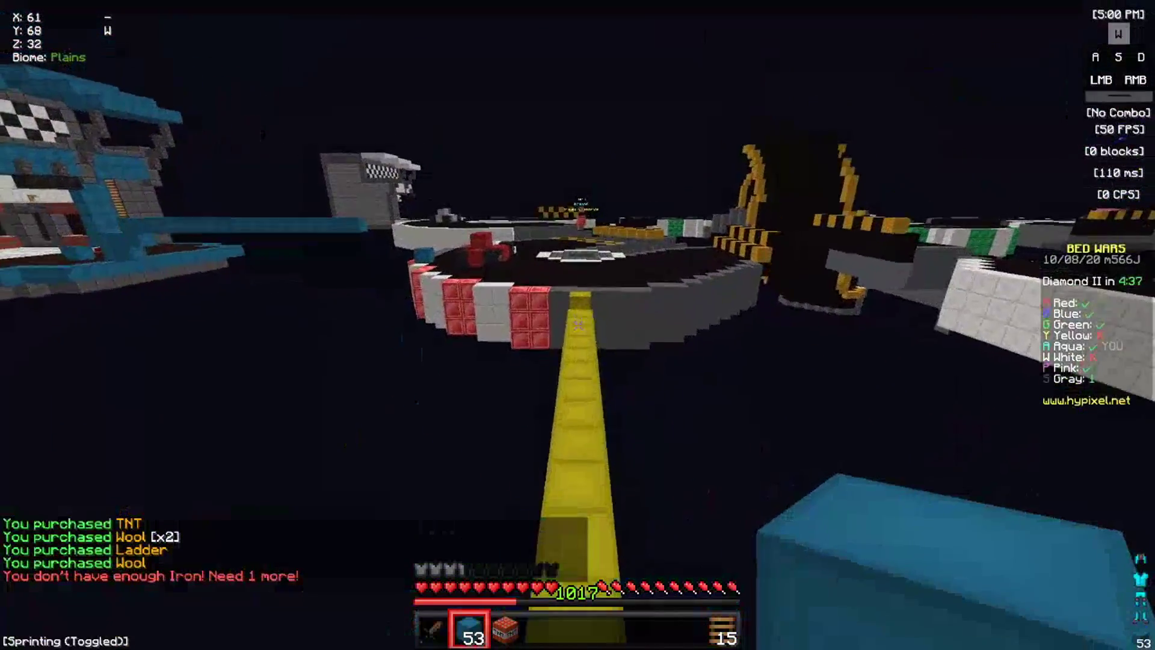
{"action": "key", "text": "w"}
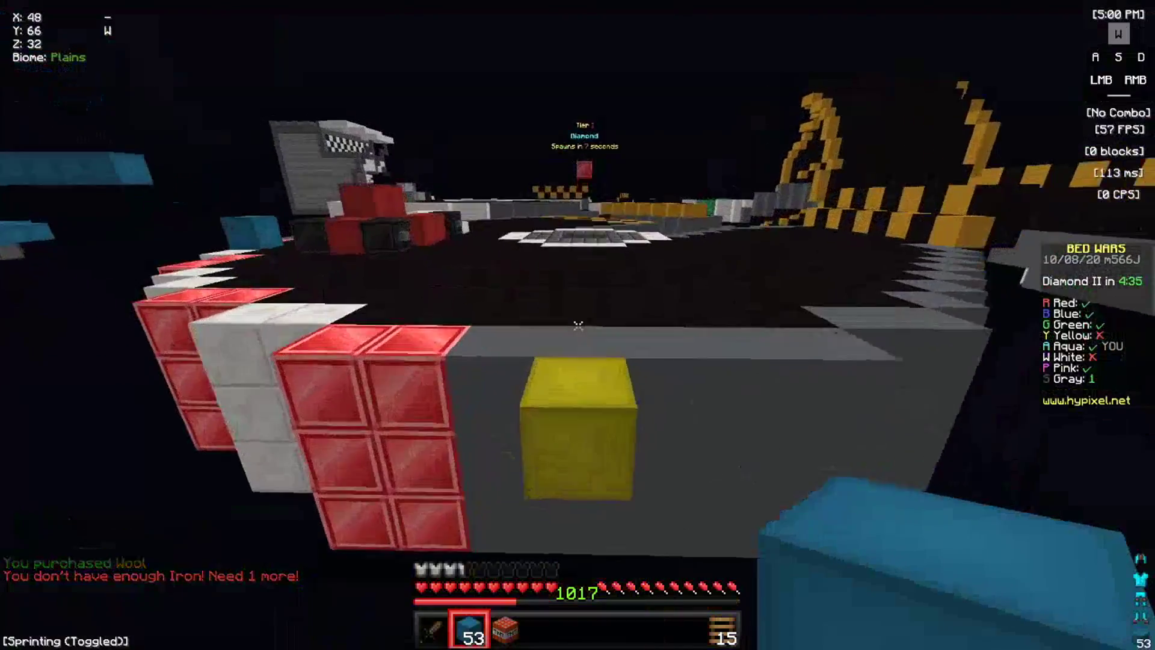
{"action": "key", "text": "space"}
{"action": "key", "text": "a"}
{"action": "key", "text": "F5"}
{"action": "key", "text": "F5"}
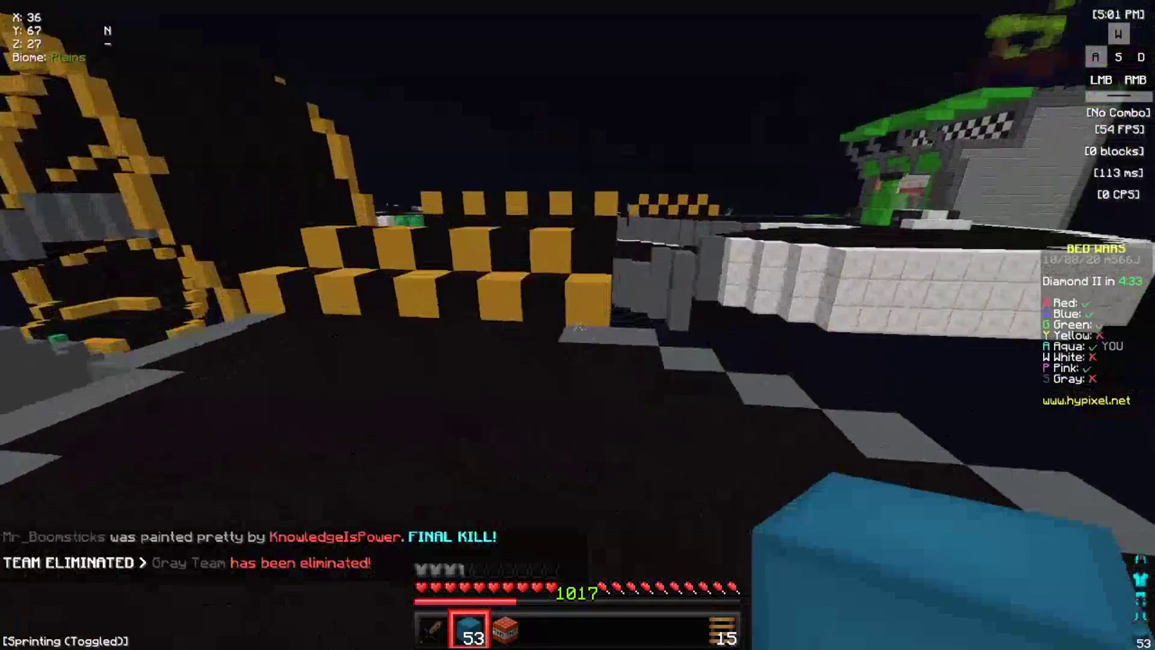
Climb the orange-and-black barrier and bridge the gap to the next track section with wool while sneaking backwards
{"action": "right_click", "coordinate": [579, 326]}
{"action": "key", "text": "space"}
{"action": "key", "text": "space"}
{"action": "key", "text": "shift"}
{"action": "key", "text": "s"}
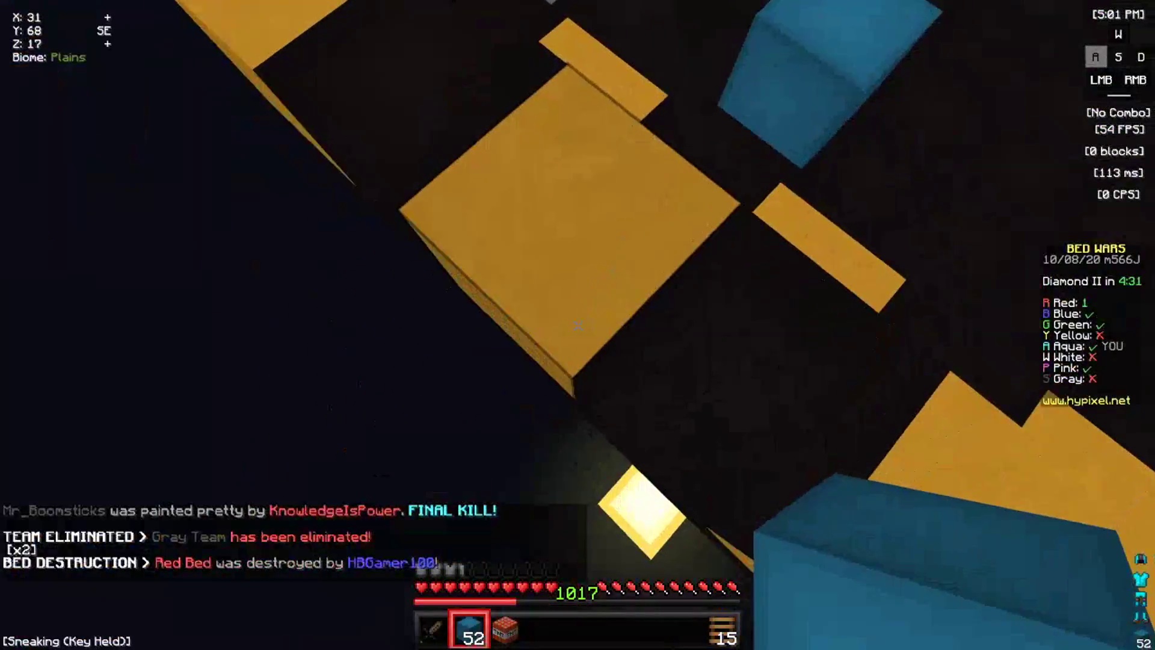
{"action": "right_click", "coordinate": [579, 325]}
{"action": "right_click", "coordinate": [578, 326]}
{"action": "right_click", "coordinate": [578, 325]}
{"action": "right_click", "coordinate": [578, 325]}
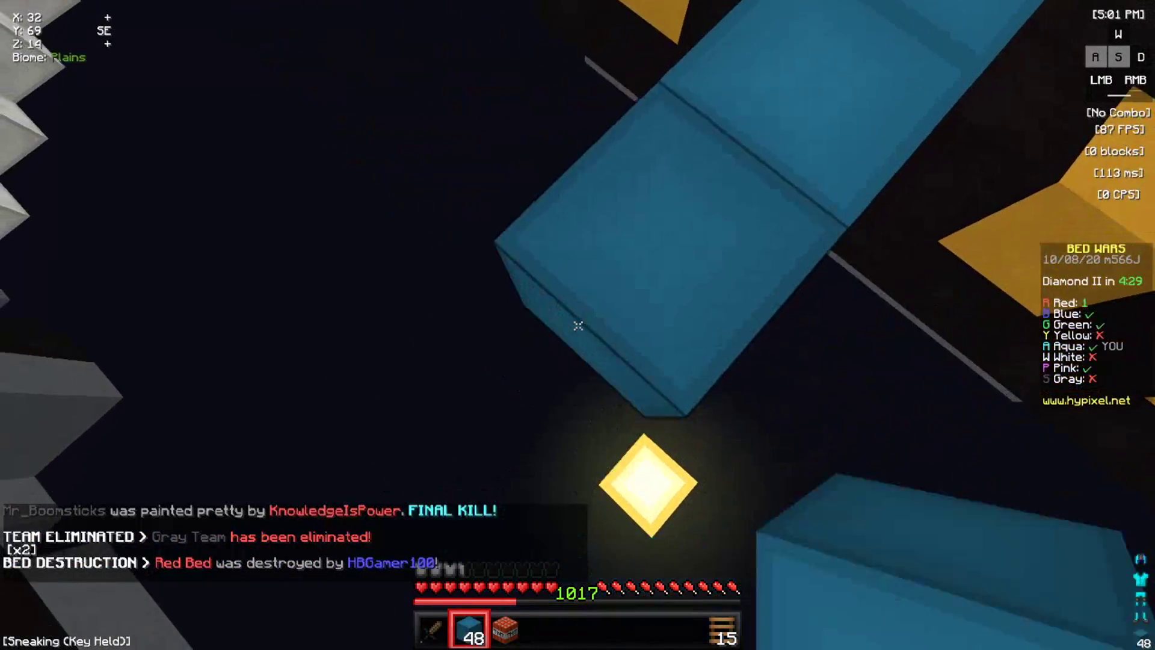
{"action": "right_click", "coordinate": [578, 325]}
{"action": "right_click", "coordinate": [578, 326]}
Run to the next orange-and-black barrier and bridge outwards from its top with wool towards the track near the Green base
{"action": "key", "text": "w"}
{"action": "key", "text": "F5"}
{"action": "key", "text": "F5"}
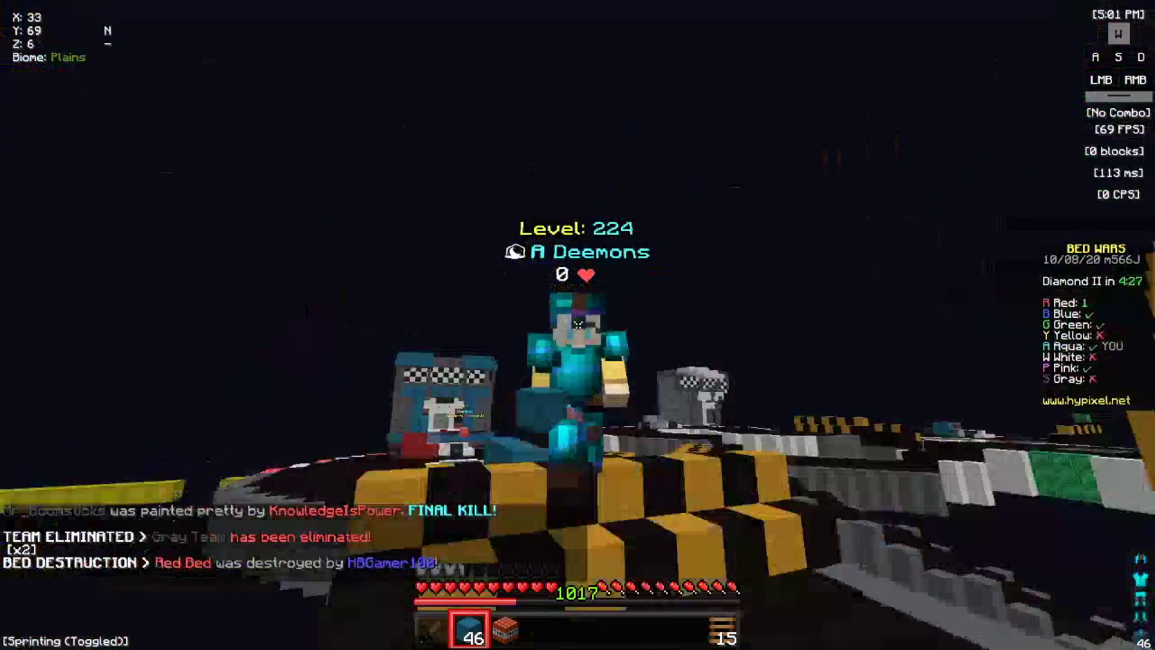
{"action": "key", "text": "F5"}
{"action": "key", "text": "space"}
{"action": "right_click", "coordinate": [579, 325]}
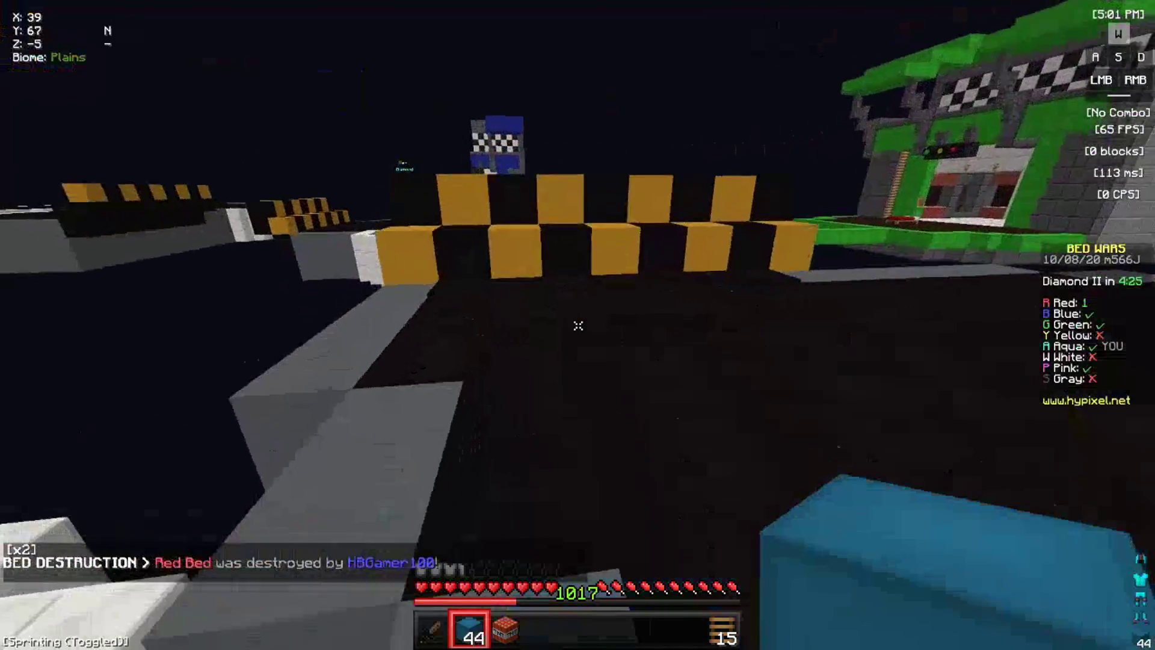
{"action": "key", "text": "shift"}
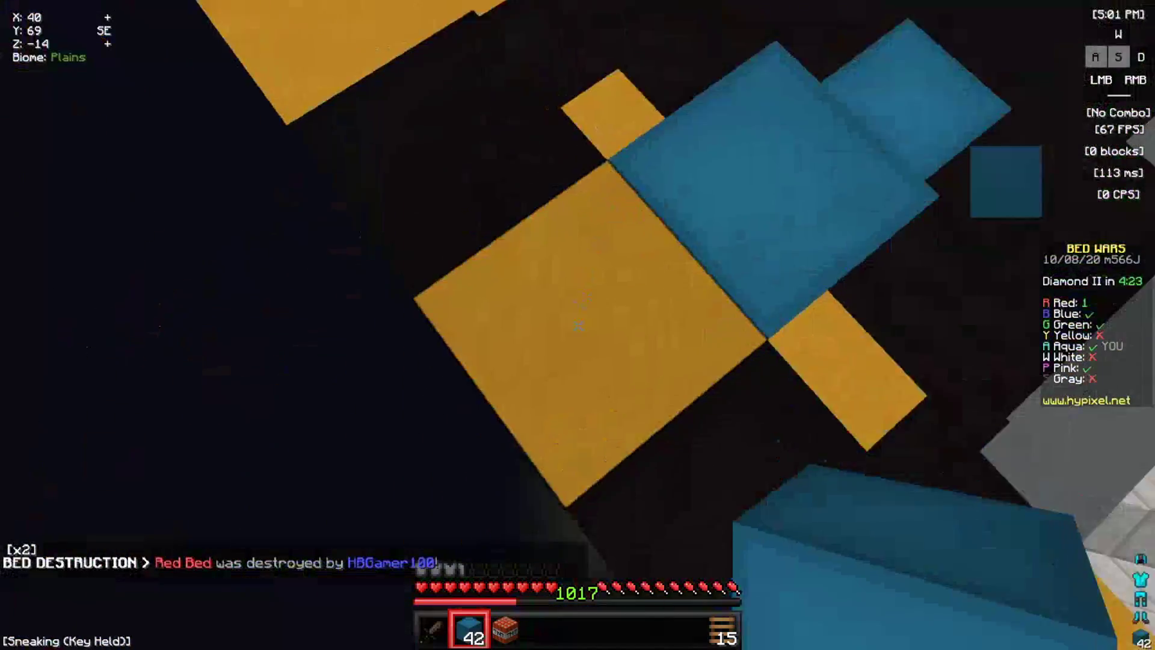
{"action": "right_click", "coordinate": [578, 326]}
{"action": "right_click", "coordinate": [578, 325]}
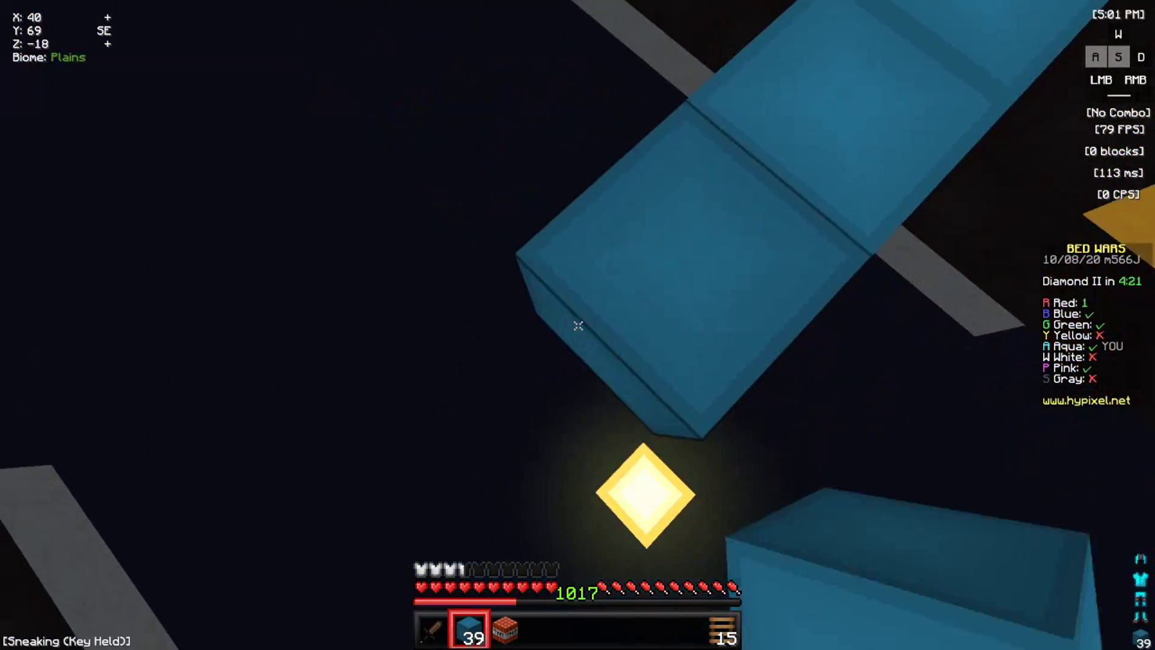
Fight the Green player on the track with the sword and run onto the green bridge
{"action": "key", "text": "w"}
{"action": "left_click", "coordinate": [579, 326]}
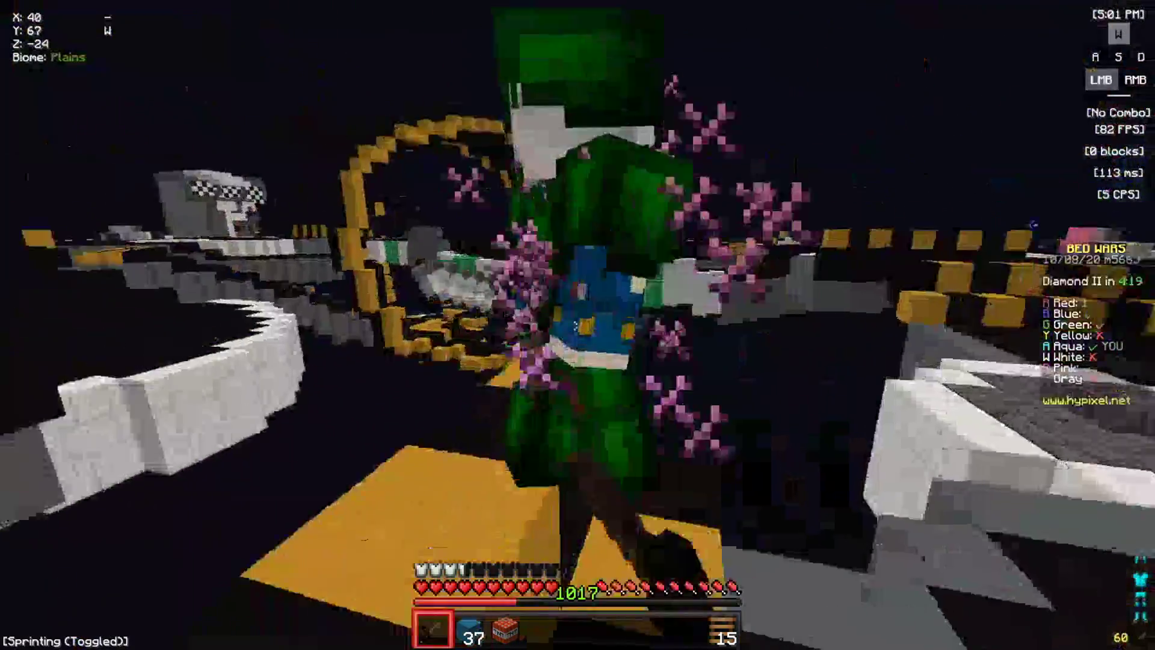
{"action": "left_click", "coordinate": [578, 325]}
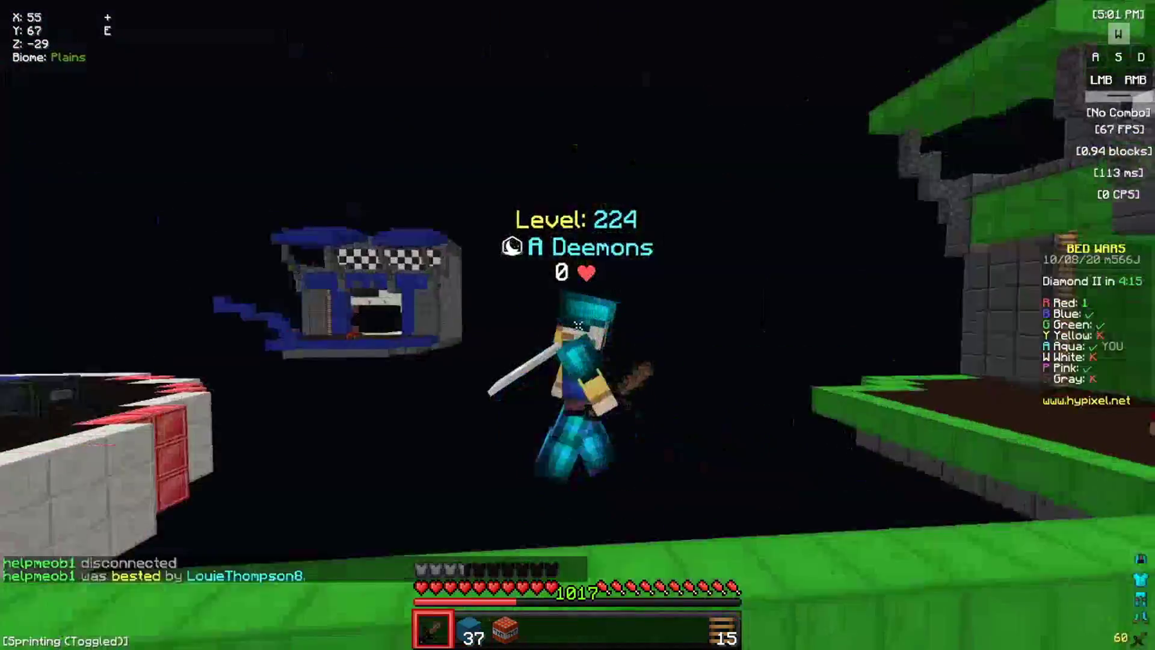
Run into the Green base and destroy the Green bed
{"action": "key", "text": "F5"}
{"action": "left_click", "coordinate": [578, 326]}
{"action": "key", "text": "d"}
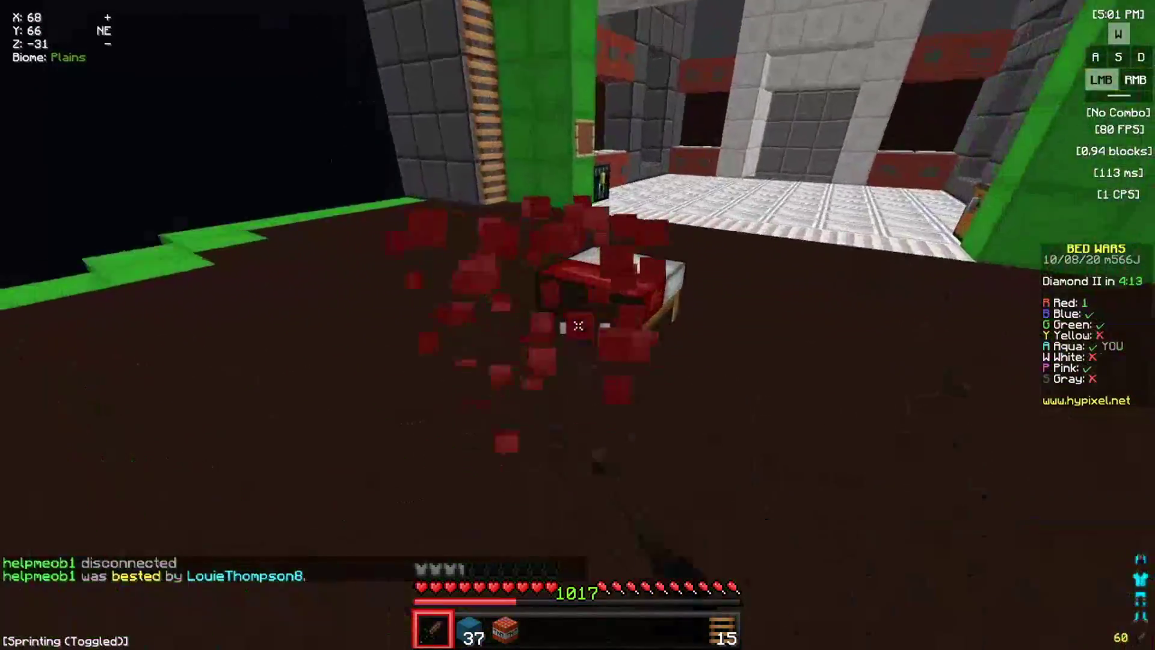
{"action": "key", "text": "F5"}
{"action": "key", "text": "F5"}
{"action": "key", "text": "F5"}
Collect the Green base's resources, buy TNT, wool and ladders at its item shop, and drop the leftover iron
{"action": "scroll", "coordinate": [579, 325], "scroll_direction": "up", "scroll_amount": 2}
{"action": "left_click", "coordinate": [579, 325]}
{"action": "left_click", "coordinate": [578, 325]}
{"action": "key", "text": "d"}
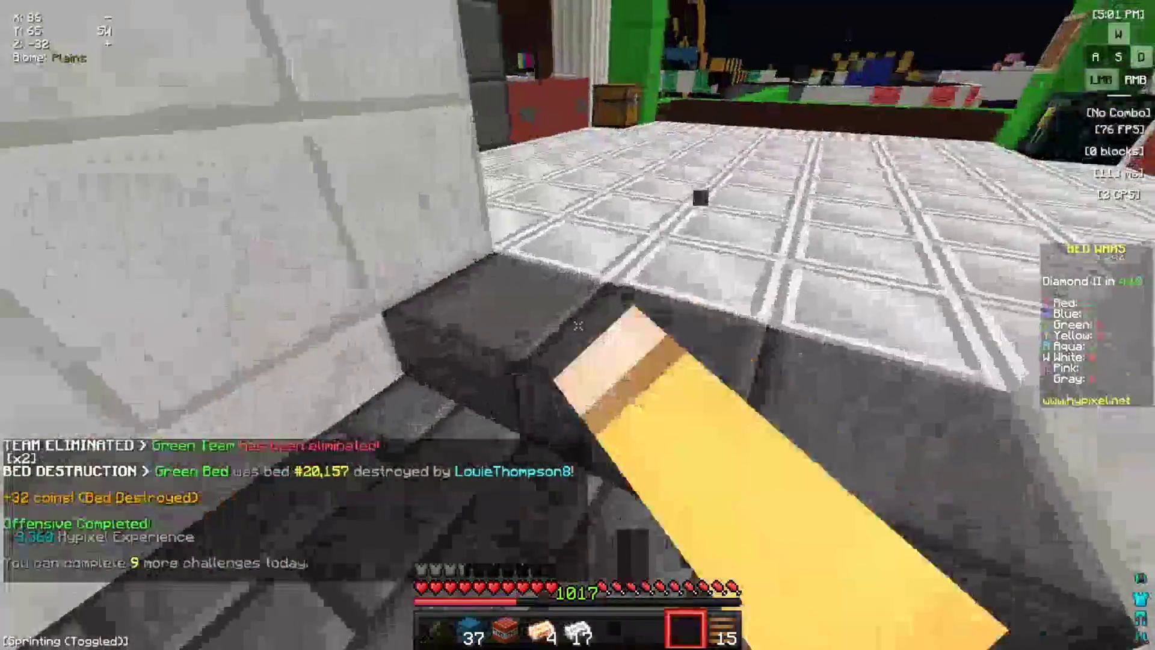
{"action": "key", "text": "w"}
{"action": "right_click", "coordinate": [579, 326]}
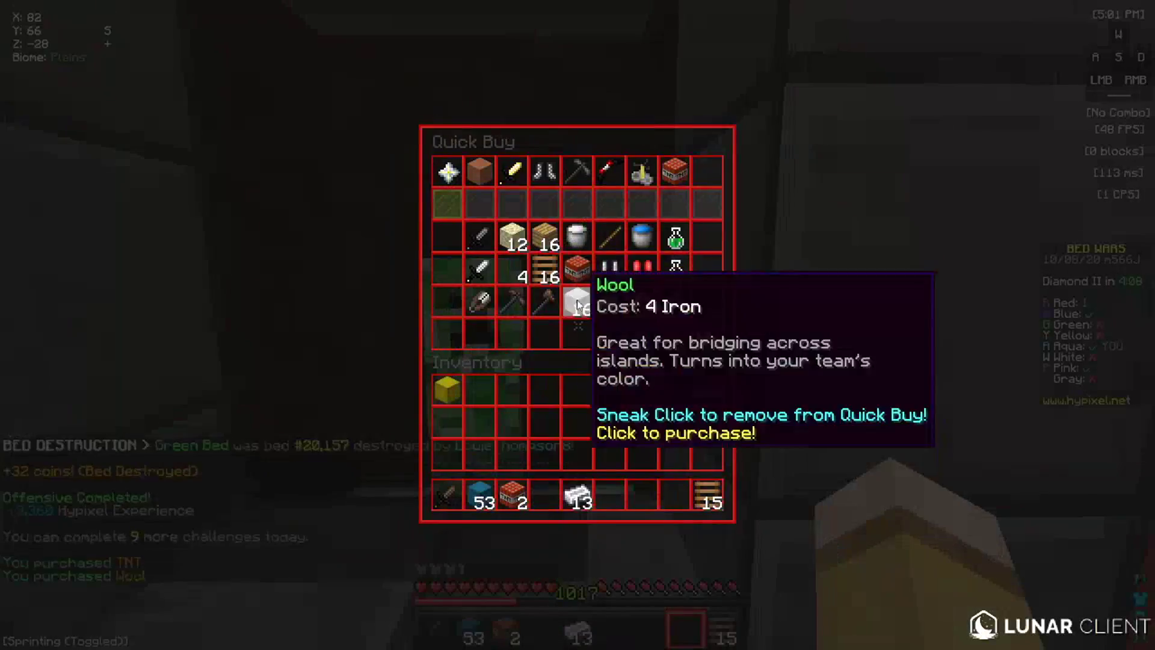
{"action": "left_click", "coordinate": [574, 301]}
{"action": "left_click", "coordinate": [574, 301]}
{"action": "key", "text": "Escape"}
{"action": "key", "text": "w"}
{"action": "scroll", "coordinate": [578, 325], "scroll_direction": "down", "scroll_amount": 6}
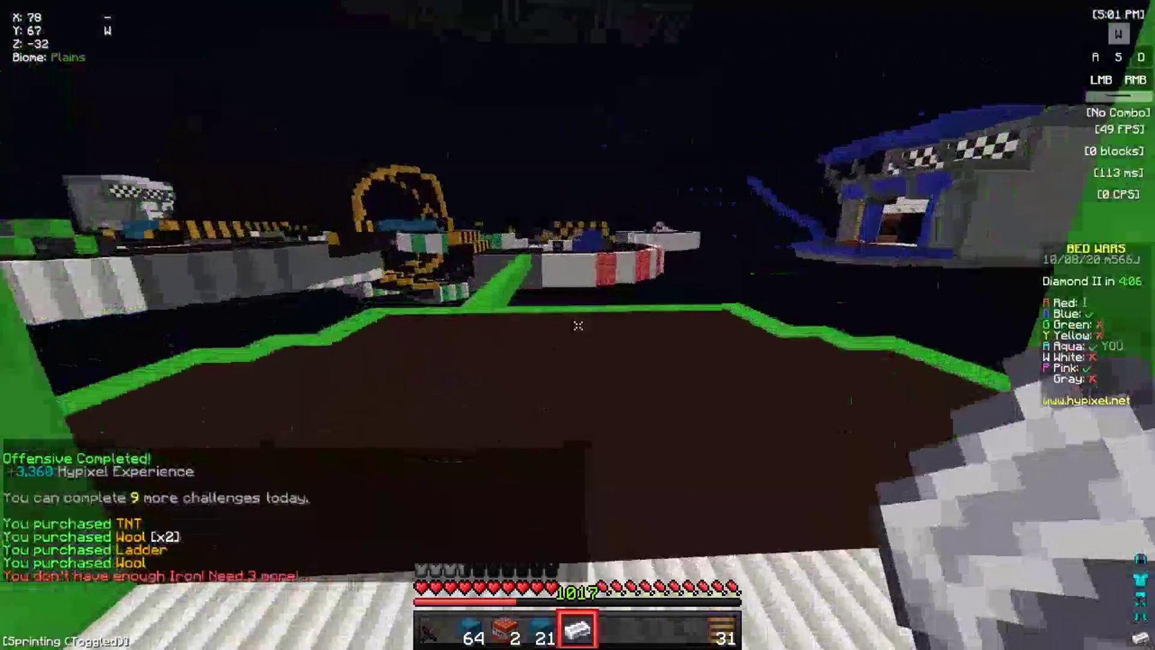
{"action": "key", "text": "q"}
Cross the green bridge back to the race track, placing two wool blocks, and head for the edge facing the Blue base
{"action": "key", "text": "F5"}
{"action": "key", "text": "a"}
{"action": "key", "text": "F5"}
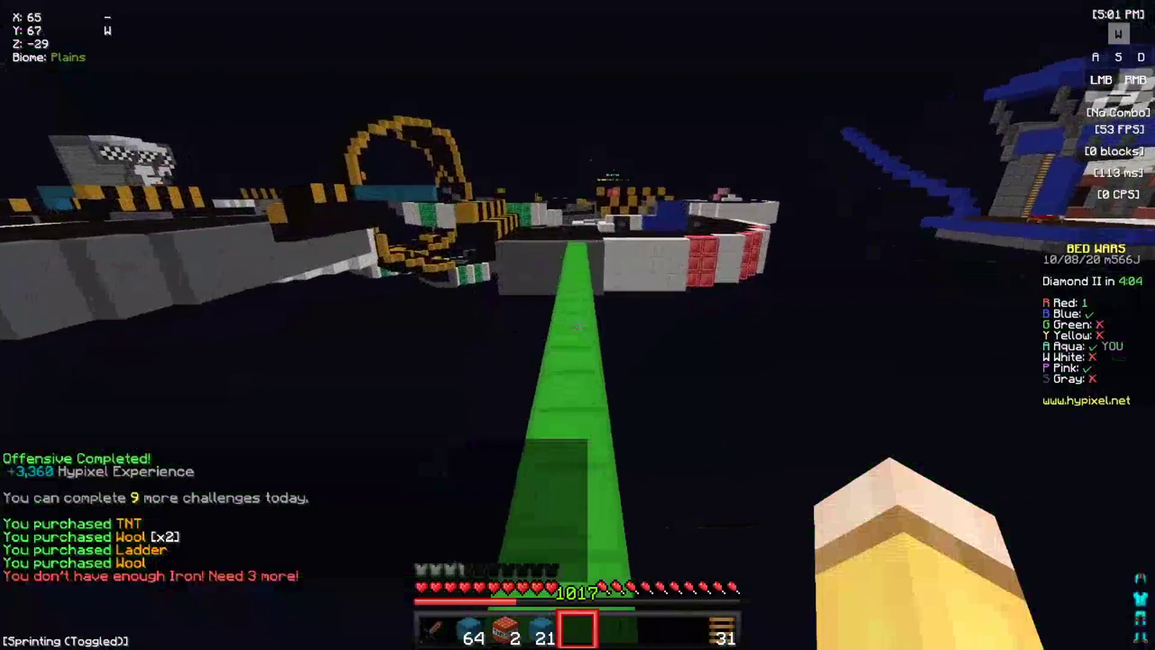
{"action": "key", "text": "2"}
{"action": "right_click", "coordinate": [578, 325]}
{"action": "key", "text": "8"}
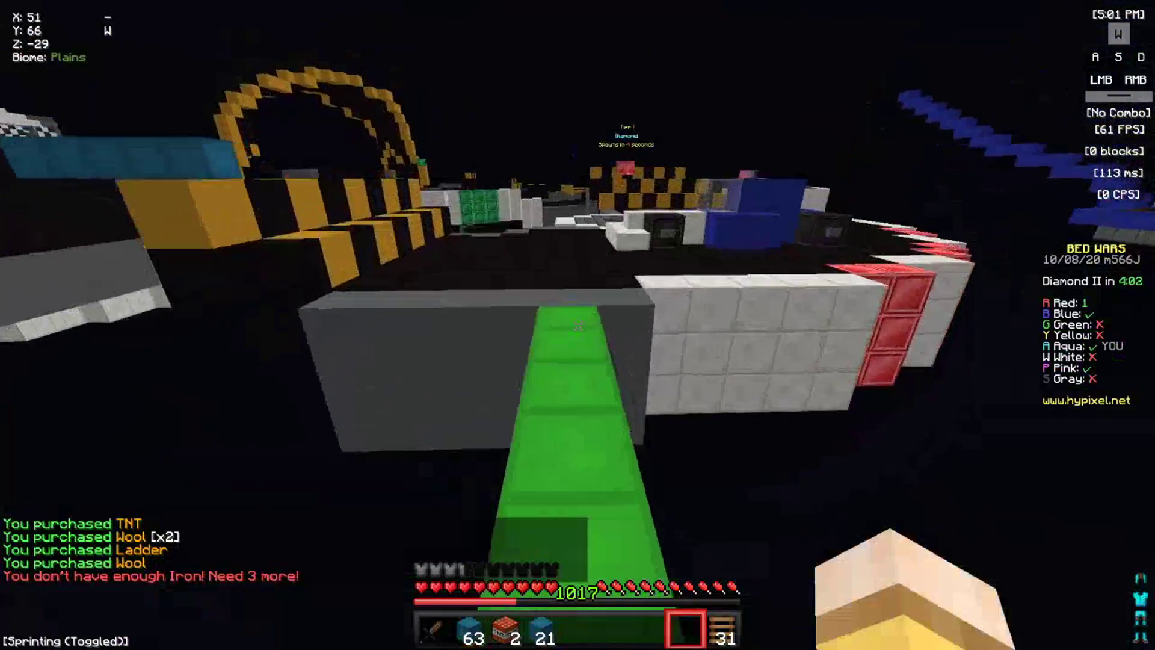
{"action": "key", "text": "2"}
{"action": "right_click", "coordinate": [578, 326]}
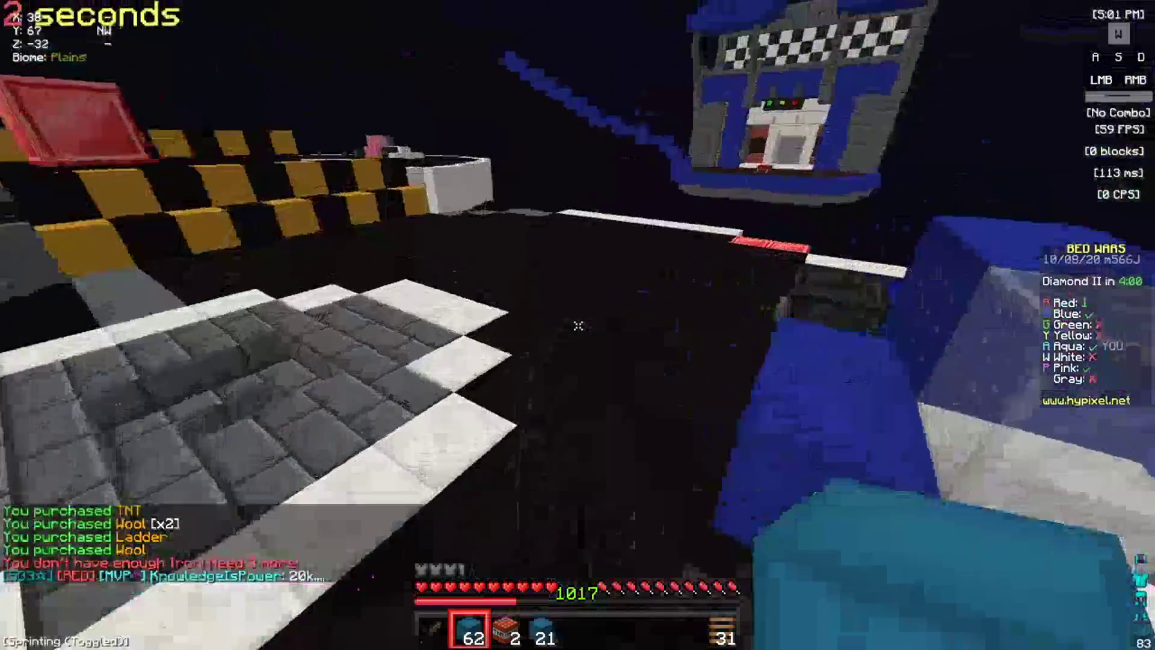
{"action": "key", "text": "a"}
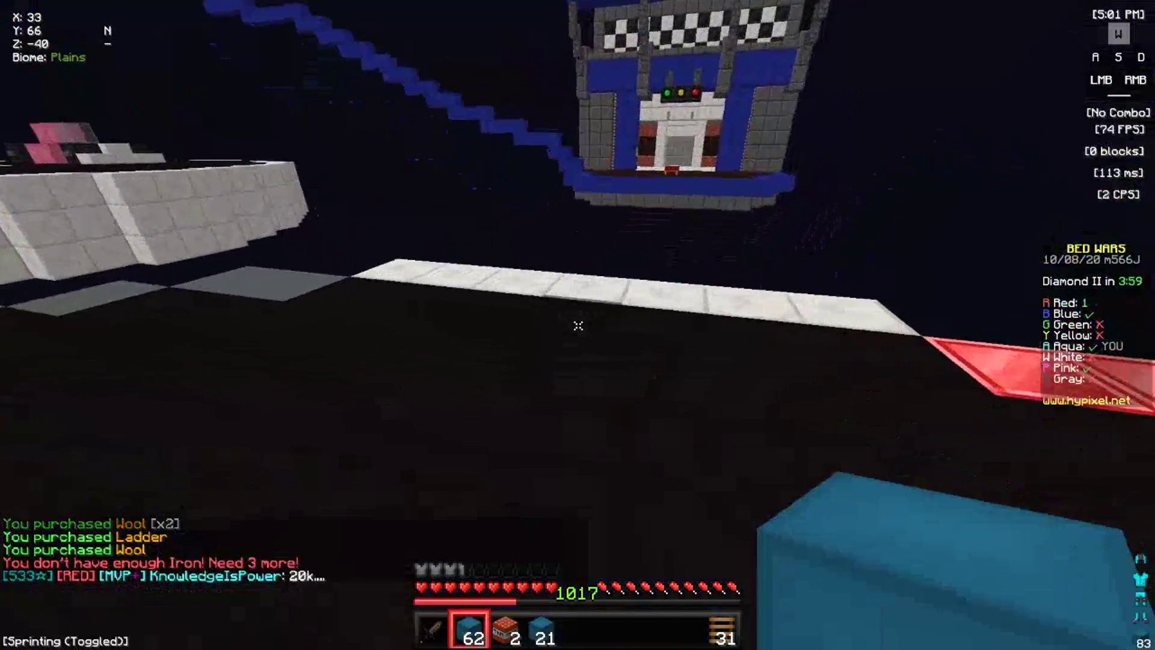
Build a wool bridge from the track's edge to the Blue base while sneaking and destroy the Blue bed
{"action": "key", "text": "shift"}
{"action": "right_click", "coordinate": [578, 325]}
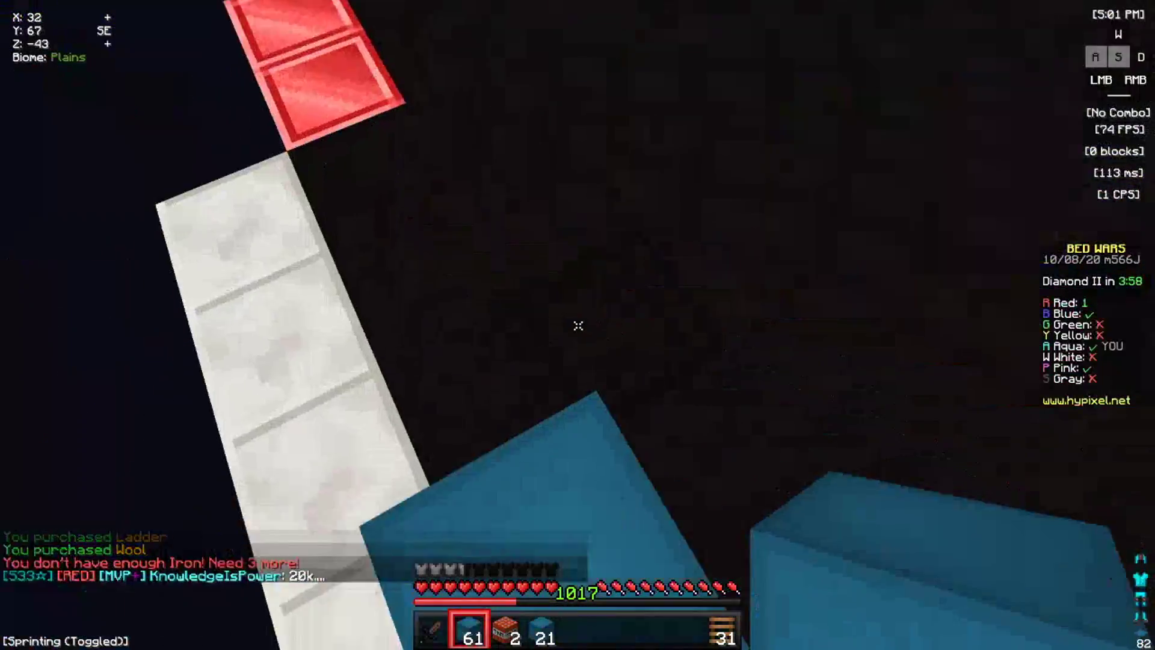
{"action": "right_click", "coordinate": [578, 326]}
{"action": "right_click", "coordinate": [578, 326]}
{"action": "right_click", "coordinate": [578, 326]}
{"action": "right_click", "coordinate": [578, 325]}
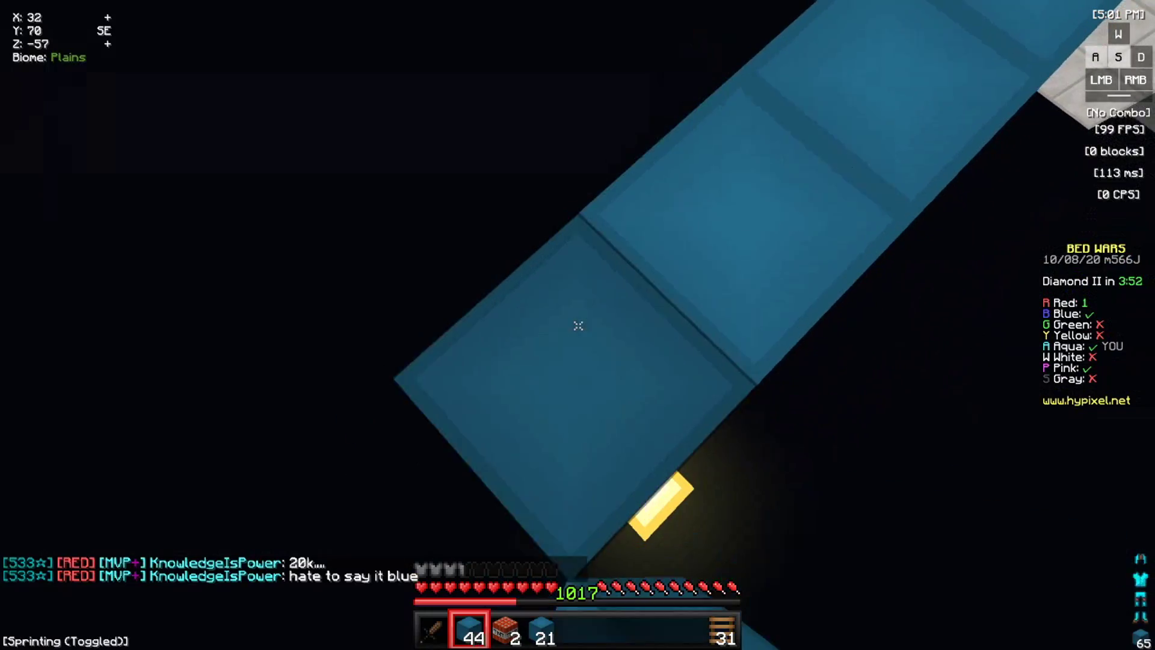
{"action": "right_click", "coordinate": [578, 325]}
{"action": "right_click", "coordinate": [578, 326]}
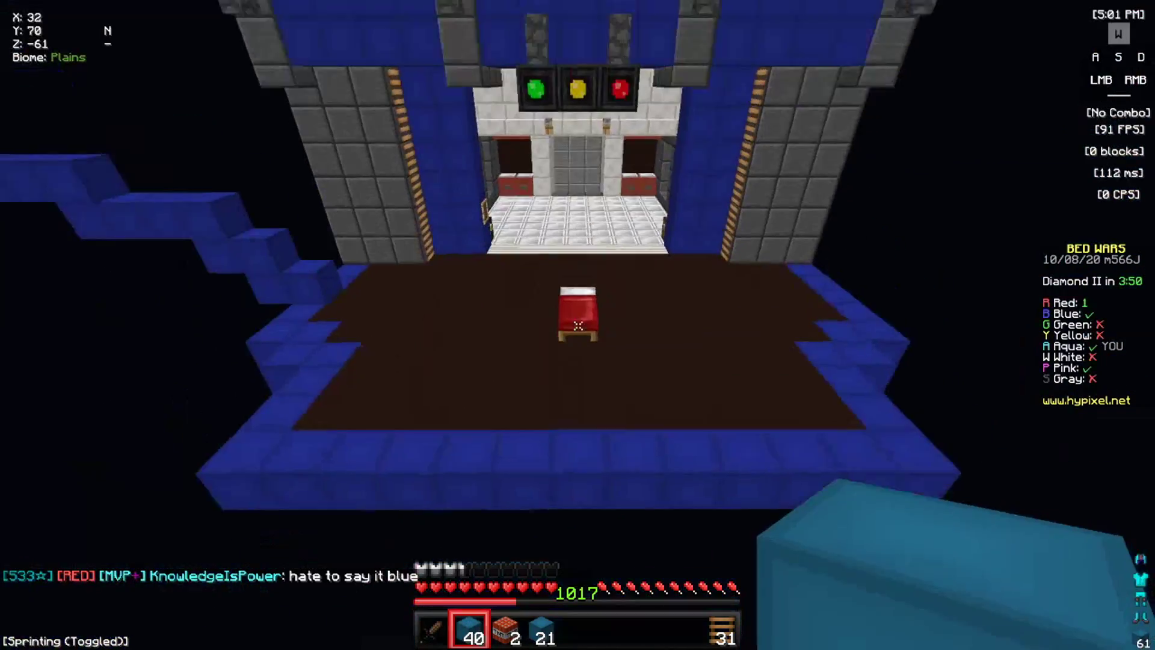
{"action": "key", "text": "1"}
{"action": "left_click", "coordinate": [579, 325]}
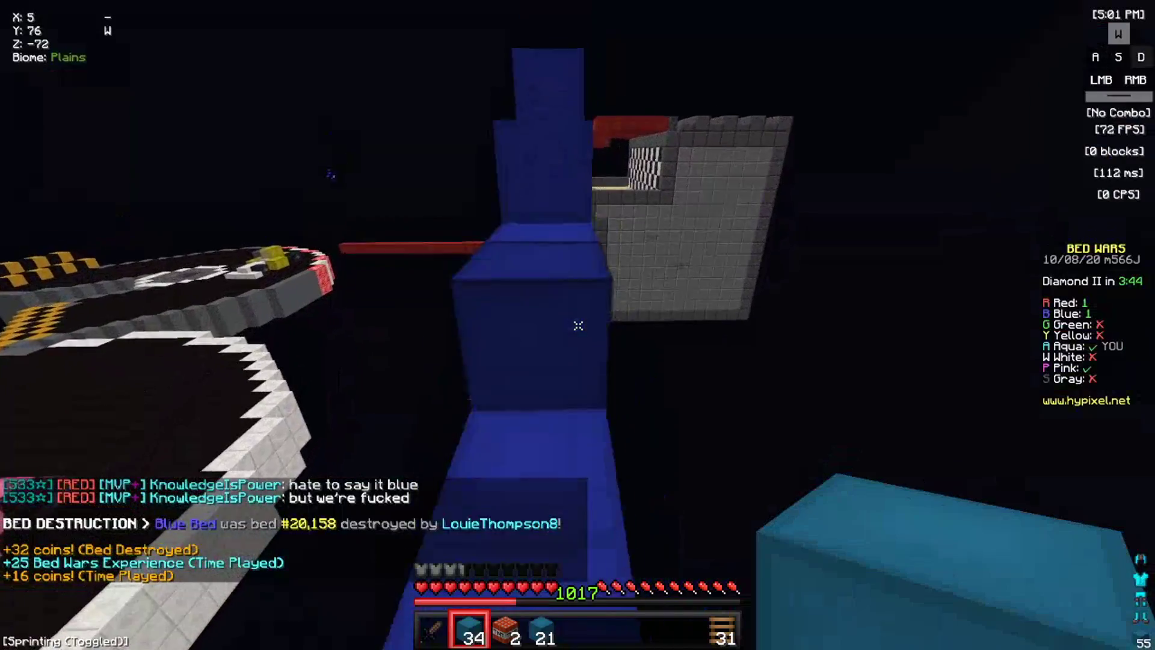
Climb the blue staircase bridge towards the Red base, placing wool blocks on the steps along the way
{"action": "key", "text": "space"}
{"action": "key", "text": "space"}
{"action": "key", "text": "space"}
{"action": "right_click", "coordinate": [578, 325]}
{"action": "key", "text": "space"}
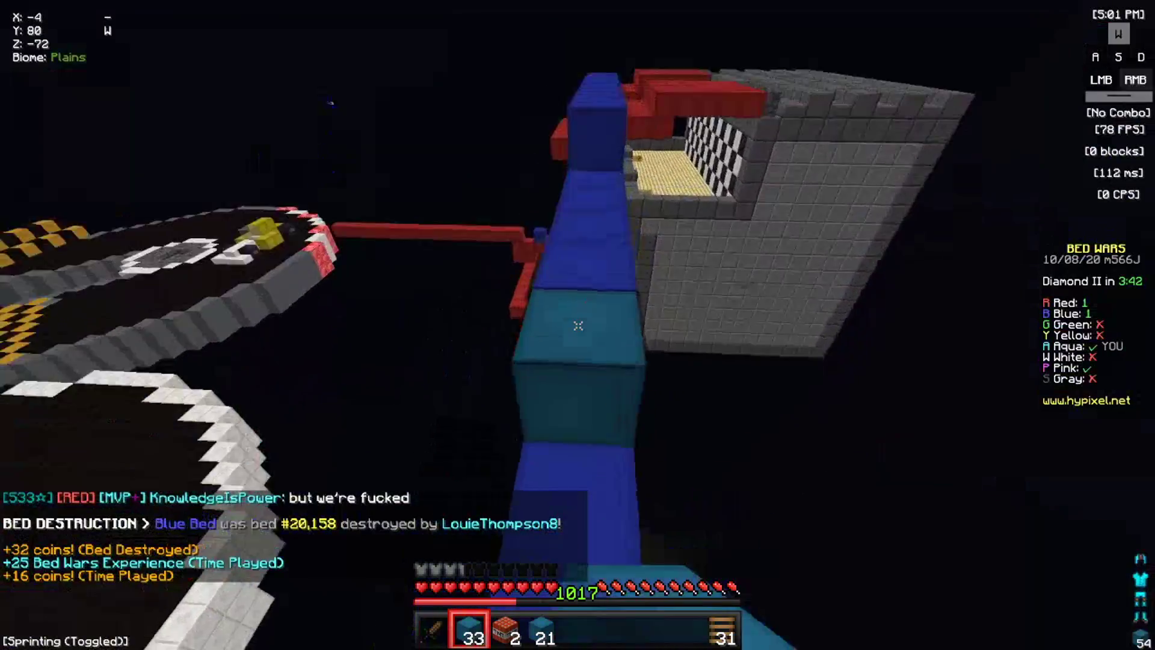
{"action": "right_click", "coordinate": [578, 326]}
{"action": "key", "text": "space"}
{"action": "right_click", "coordinate": [578, 325]}
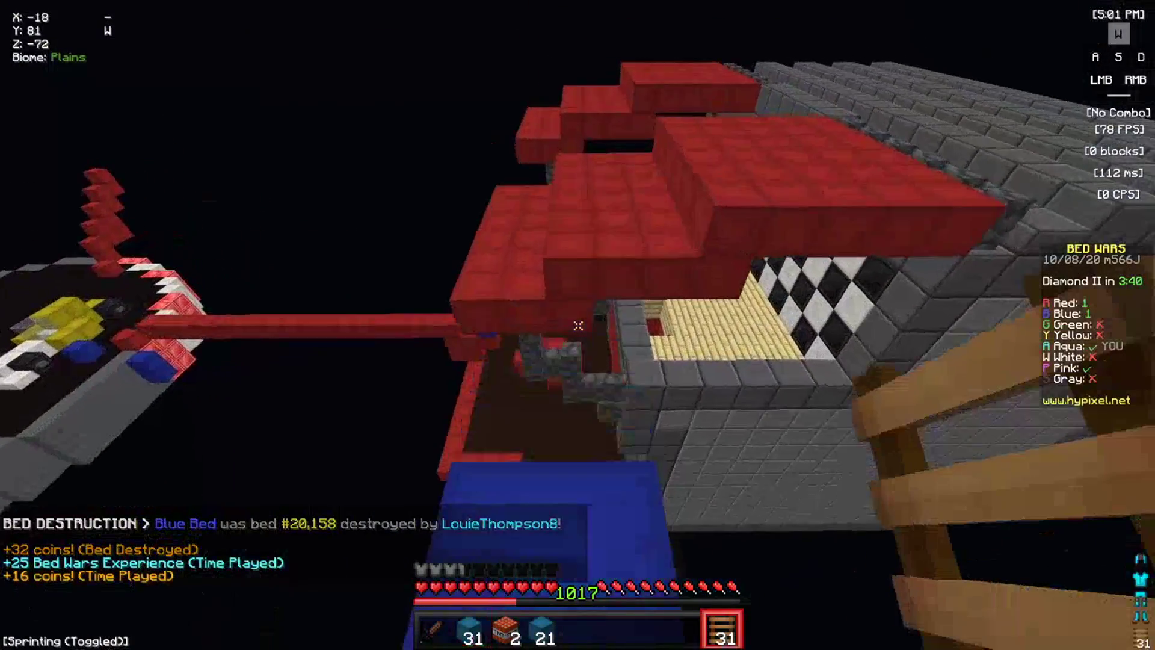
Drop down into the Red base and buy a Golden Apple, a Stone Sword and wool at its item shop
{"action": "key", "text": "w"}
{"action": "key", "text": "2"}
{"action": "right_click", "coordinate": [578, 326]}
{"action": "key", "text": "w"}
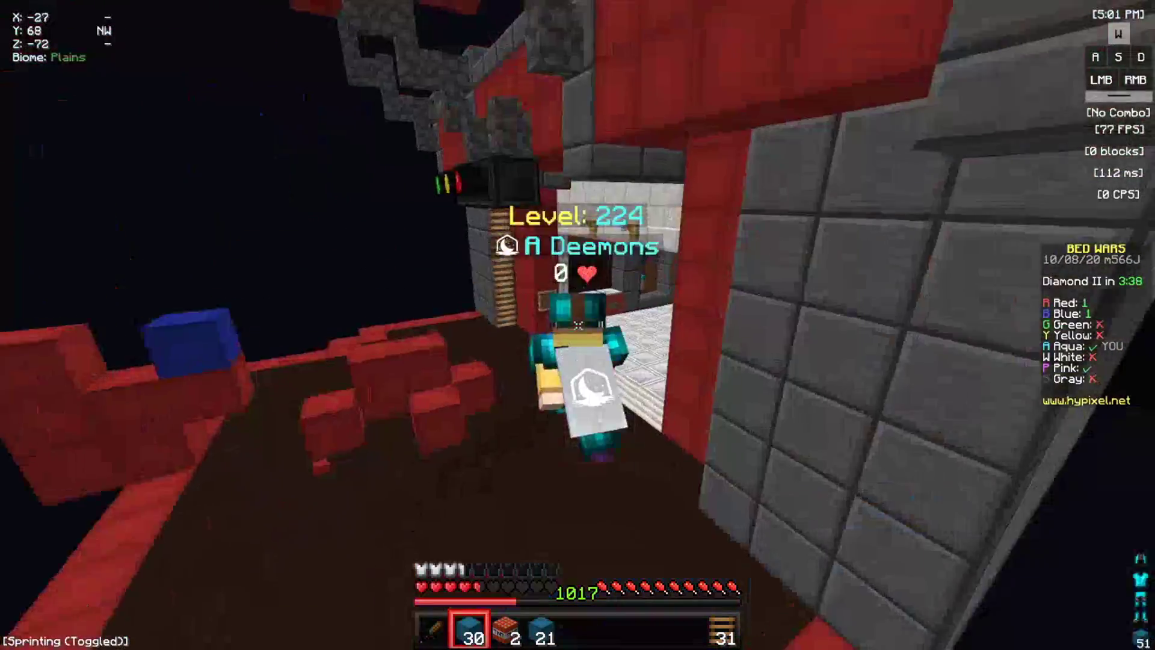
{"action": "key", "text": "8"}
{"action": "right_click", "coordinate": [578, 325]}
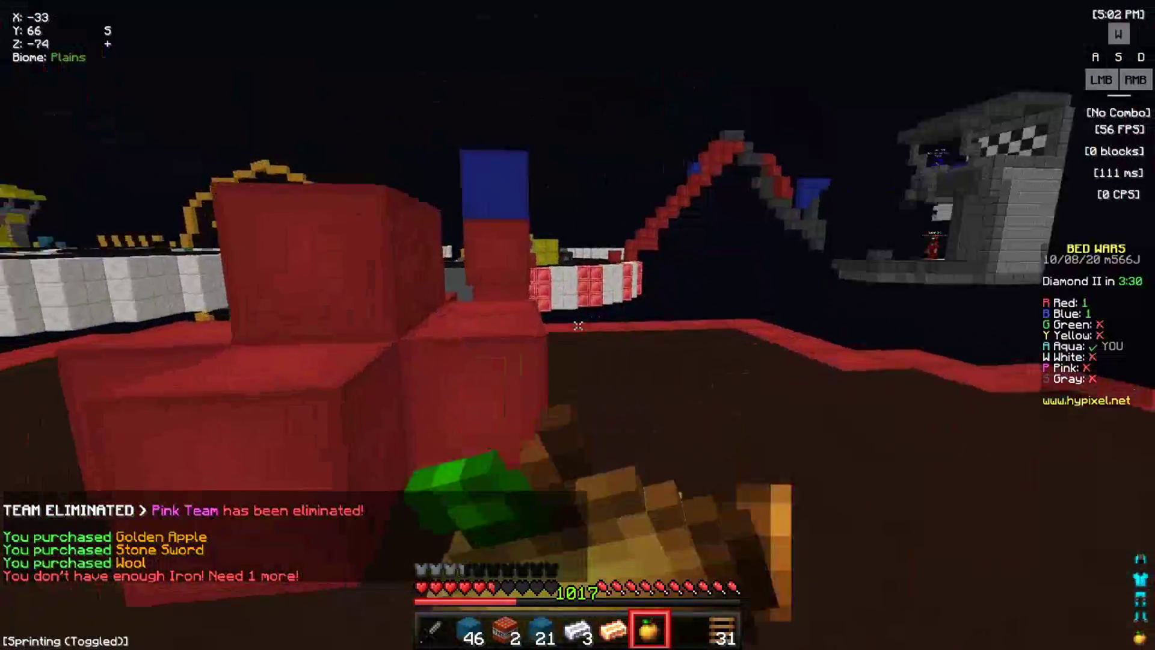
Cross the red wool bridge from the Red base back to the race track, placing one wool block on the way
{"action": "key", "text": "2"}
{"action": "key", "text": "space"}
{"action": "key", "text": "a"}
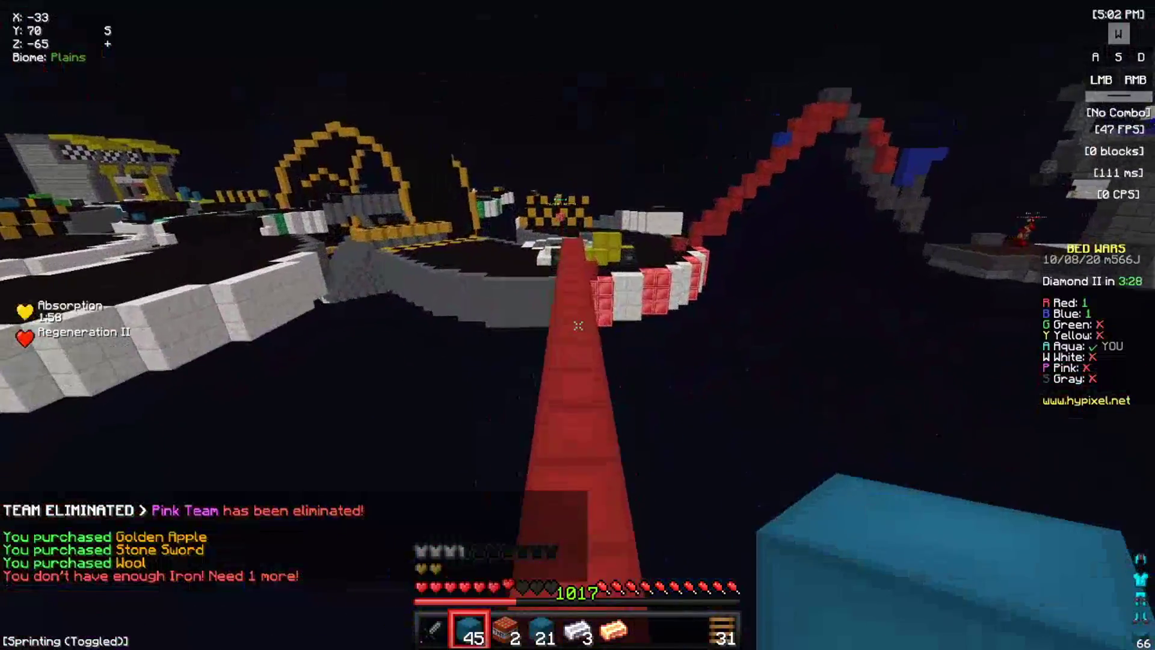
{"action": "key", "text": "F5"}
{"action": "key", "text": "F5"}
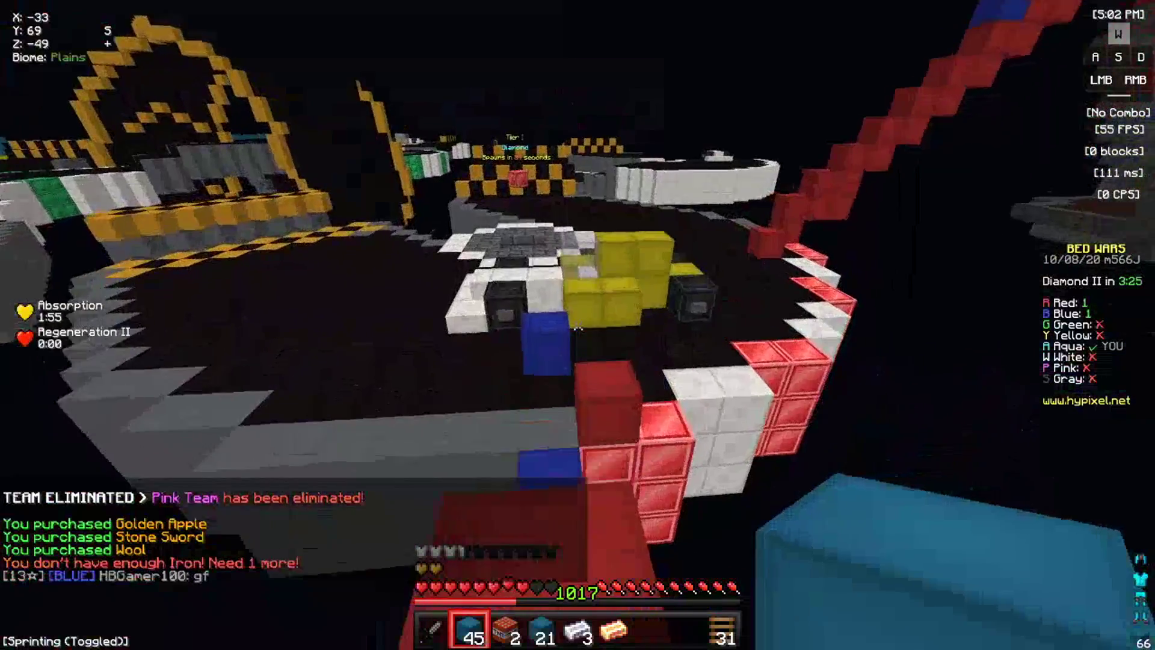
{"action": "key", "text": "space"}
{"action": "right_click", "coordinate": [578, 325]}
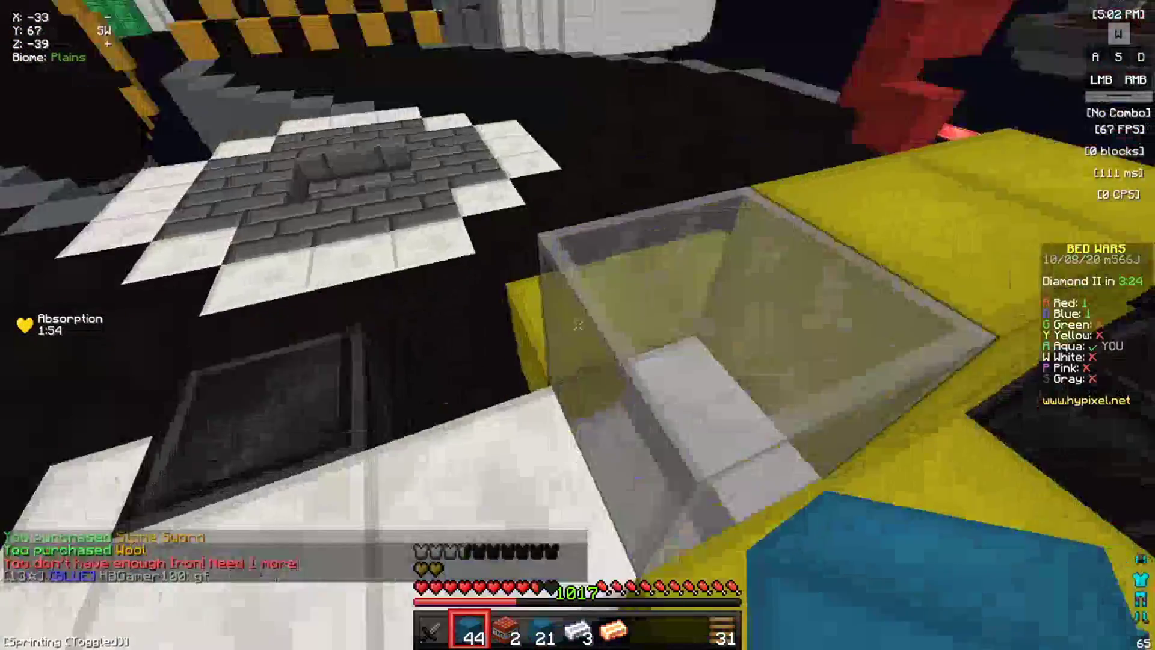
Climb the red and blue staircase bridge to the gray base's upper floor, placing wool blocks along the way
{"action": "key", "text": "a"}
{"action": "key", "text": "space"}
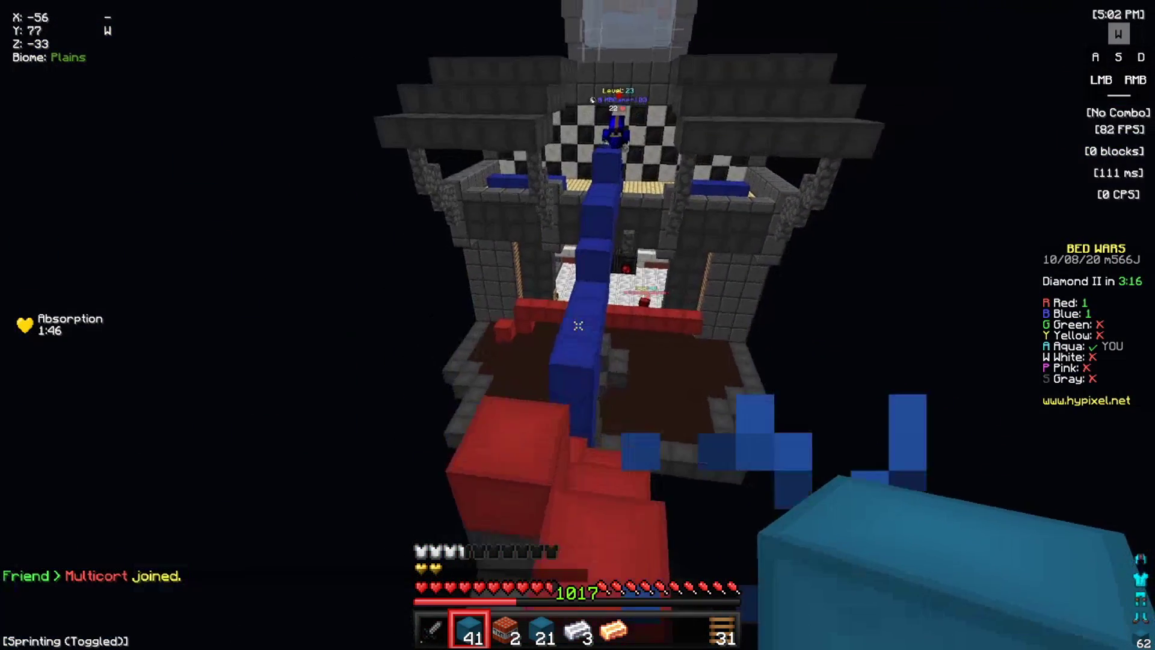
{"action": "right_click", "coordinate": [578, 325]}
{"action": "key", "text": "space"}
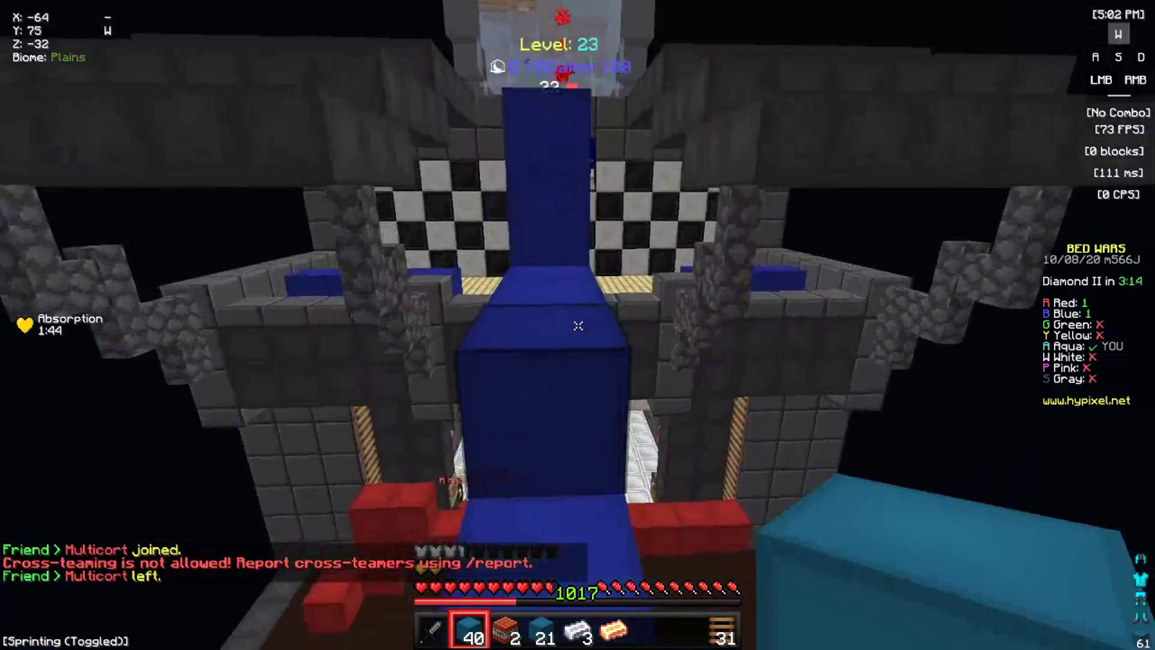
{"action": "right_click", "coordinate": [578, 325]}
{"action": "key", "text": "space"}
Fight the Blue player on the gray base's upper floor, alternating sword hits with wool blocks placed as cover
{"action": "scroll", "coordinate": [578, 325], "scroll_direction": "up", "scroll_amount": 2}
{"action": "left_click", "coordinate": [577, 325]}
{"action": "scroll", "coordinate": [578, 325], "scroll_direction": "down", "scroll_amount": 1}
{"action": "left_click", "coordinate": [577, 325]}
{"action": "scroll", "coordinate": [578, 325], "scroll_direction": "down", "scroll_amount": 1}
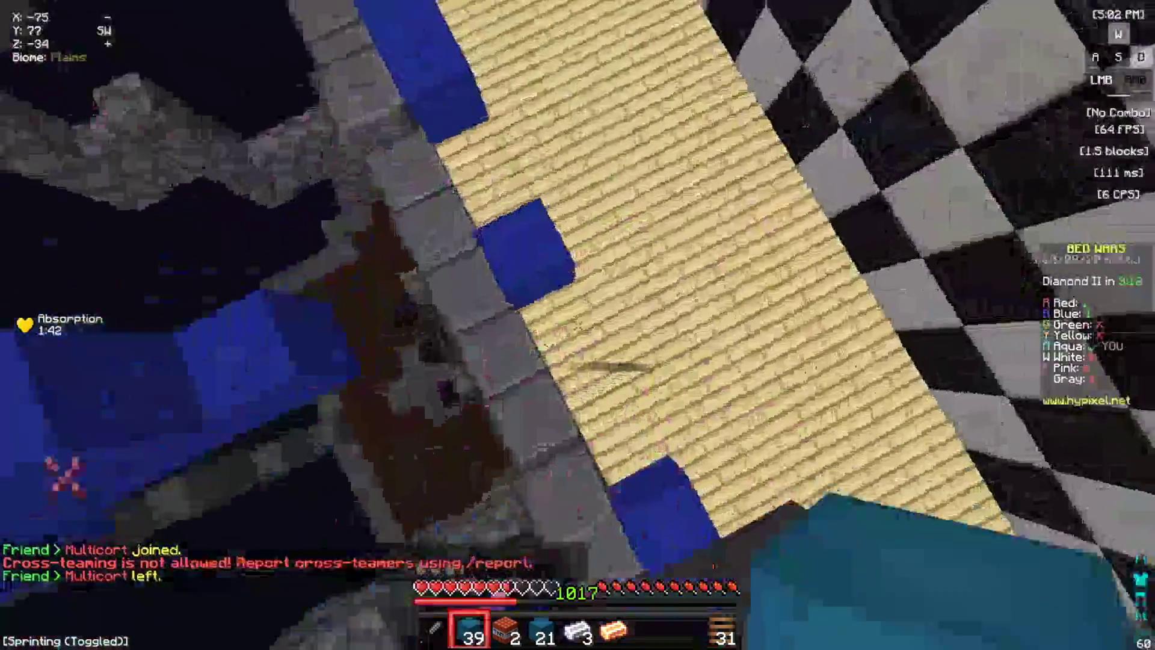
{"action": "right_click", "coordinate": [578, 325]}
{"action": "right_click", "coordinate": [578, 325]}
{"action": "right_click", "coordinate": [577, 325]}
{"action": "right_click", "coordinate": [578, 325]}
{"action": "right_click", "coordinate": [578, 325]}
{"action": "left_click", "coordinate": [577, 325]}
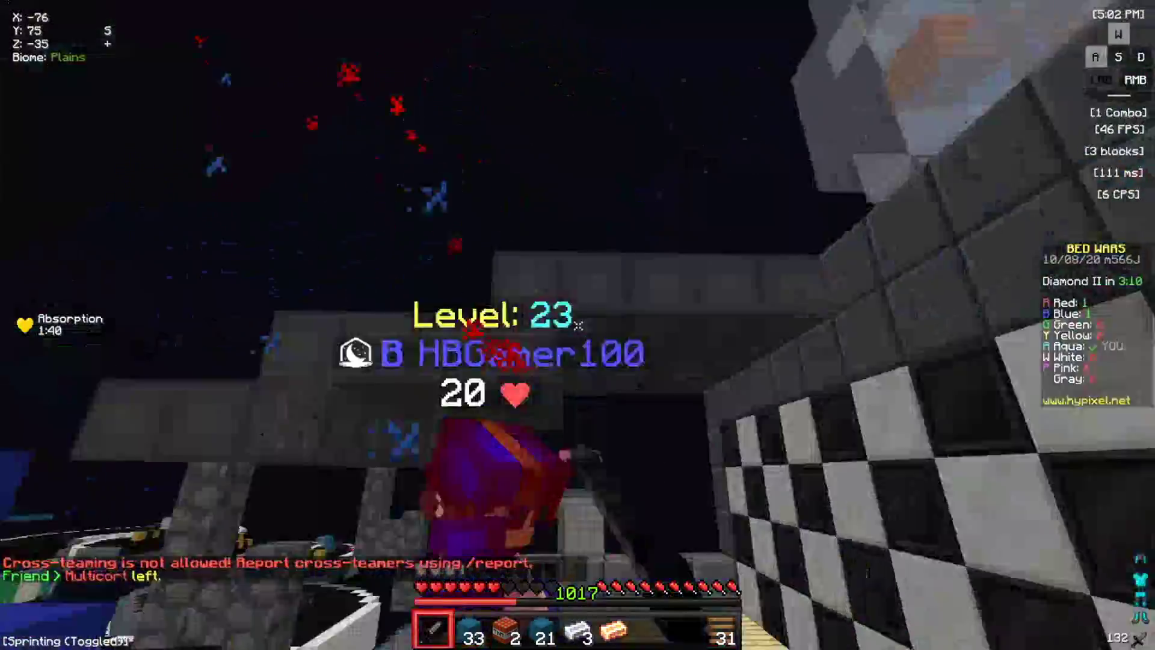
{"action": "key", "text": "2"}
{"action": "right_click", "coordinate": [578, 325]}
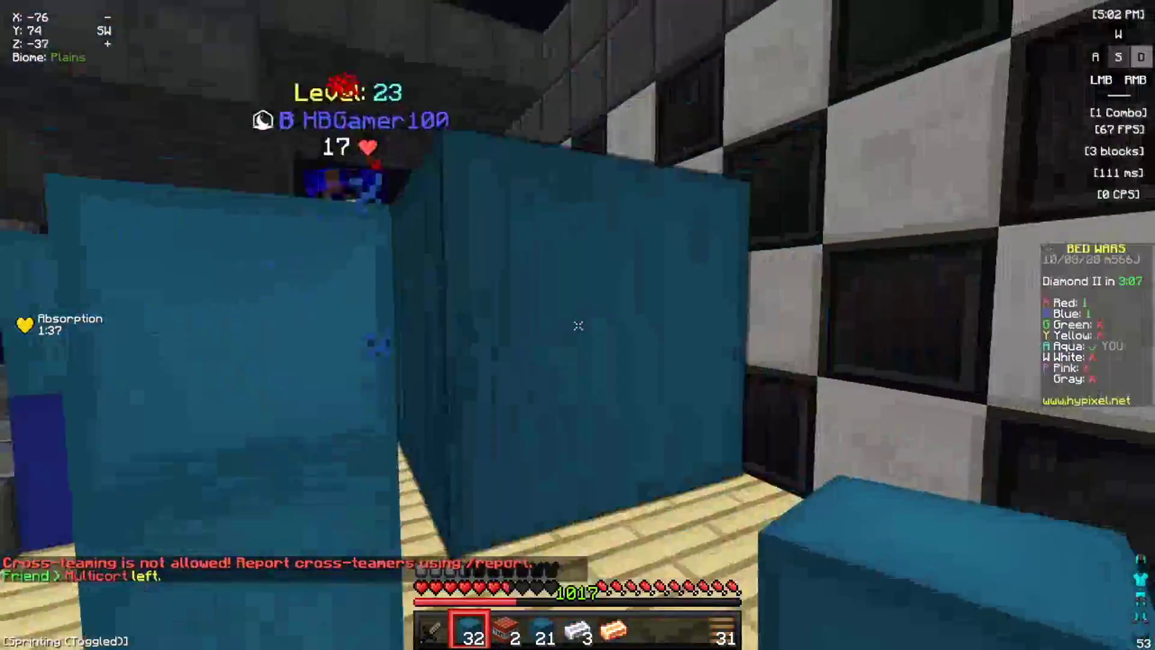
Attack the Blue player at close range with the sword around the placed wool blocks
{"action": "key", "text": "1"}
{"action": "left_click", "coordinate": [577, 325]}
{"action": "left_click", "coordinate": [578, 325]}
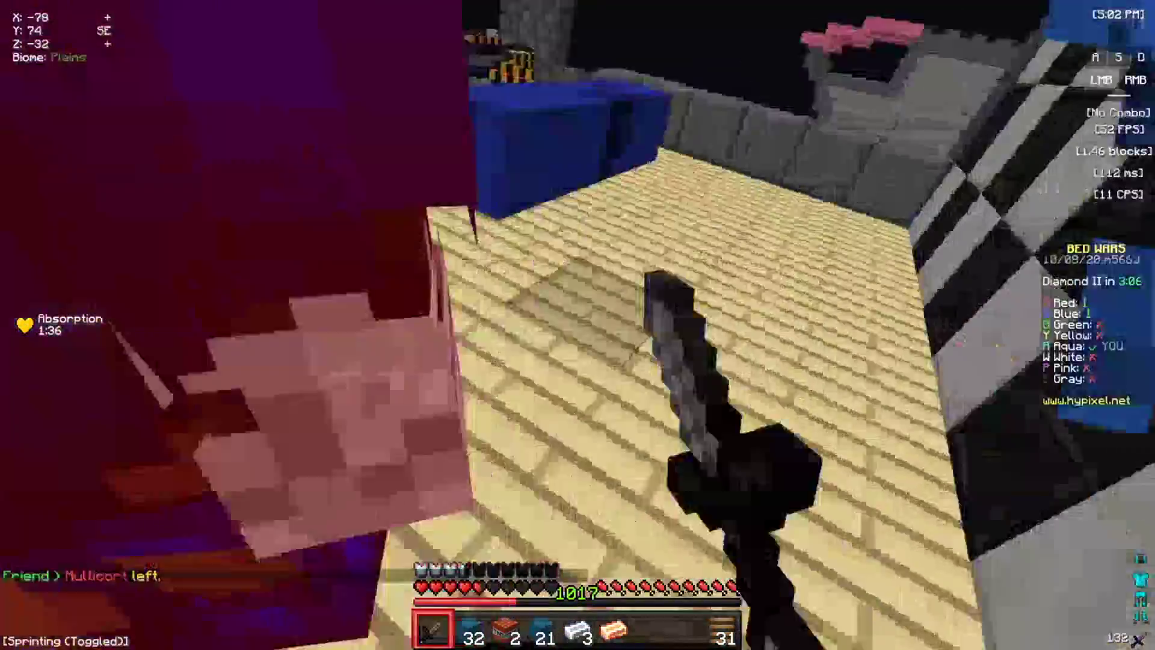
{"action": "left_click", "coordinate": [578, 325]}
{"action": "left_click", "coordinate": [577, 325]}
{"action": "left_click", "coordinate": [578, 325]}
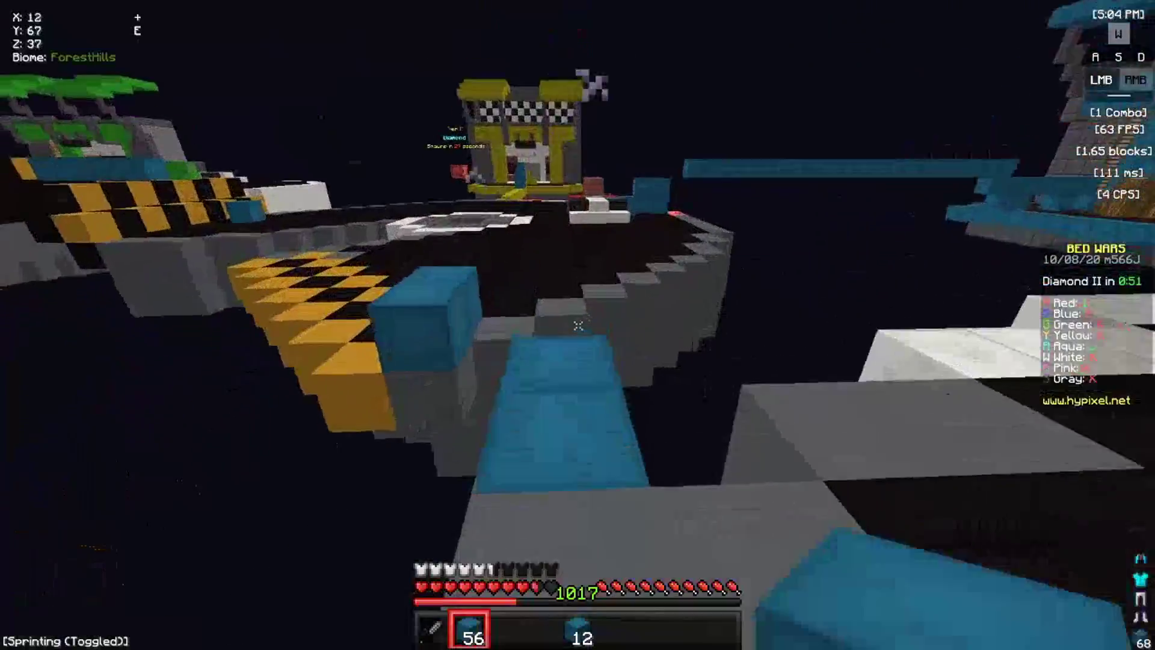
Return across the race track and the aqua wool bridge to the Aqua base, placing wool blocks along the way
{"action": "key", "text": "w"}
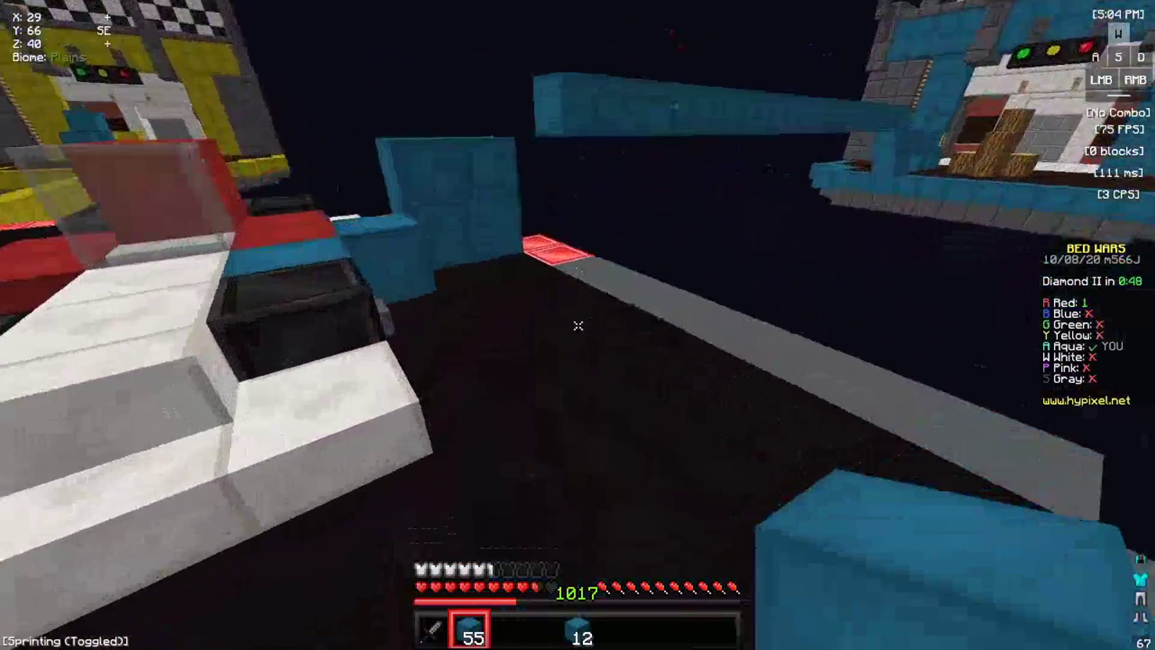
{"action": "right_click", "coordinate": [577, 325]}
{"action": "key", "text": "a"}
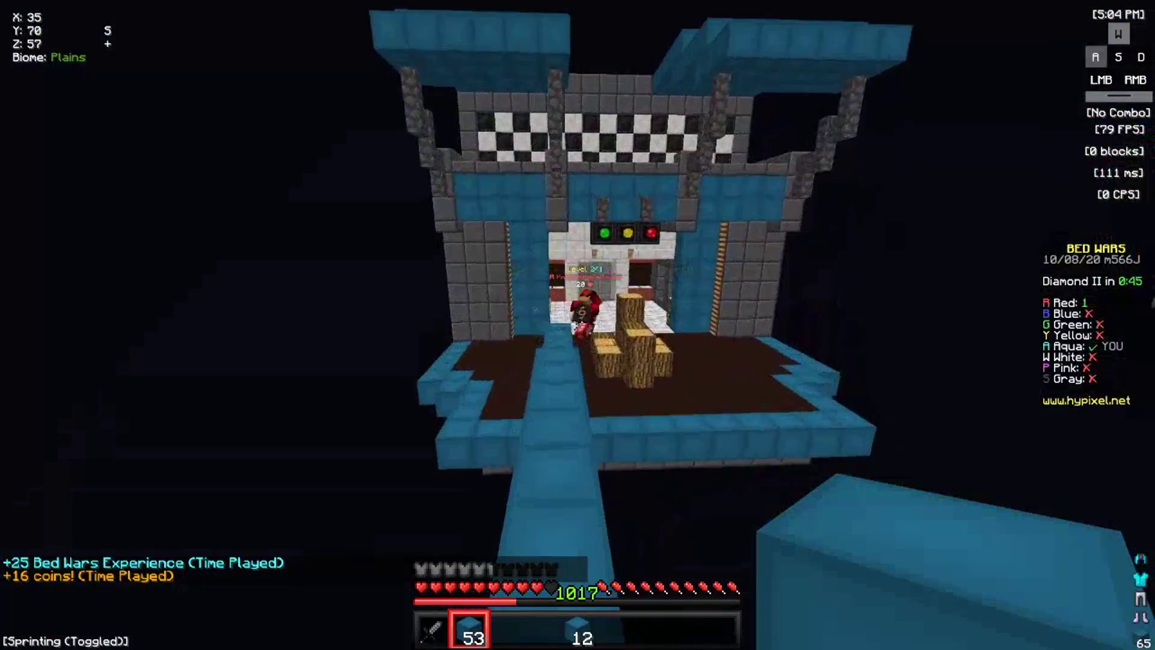
{"action": "right_click", "coordinate": [577, 325]}
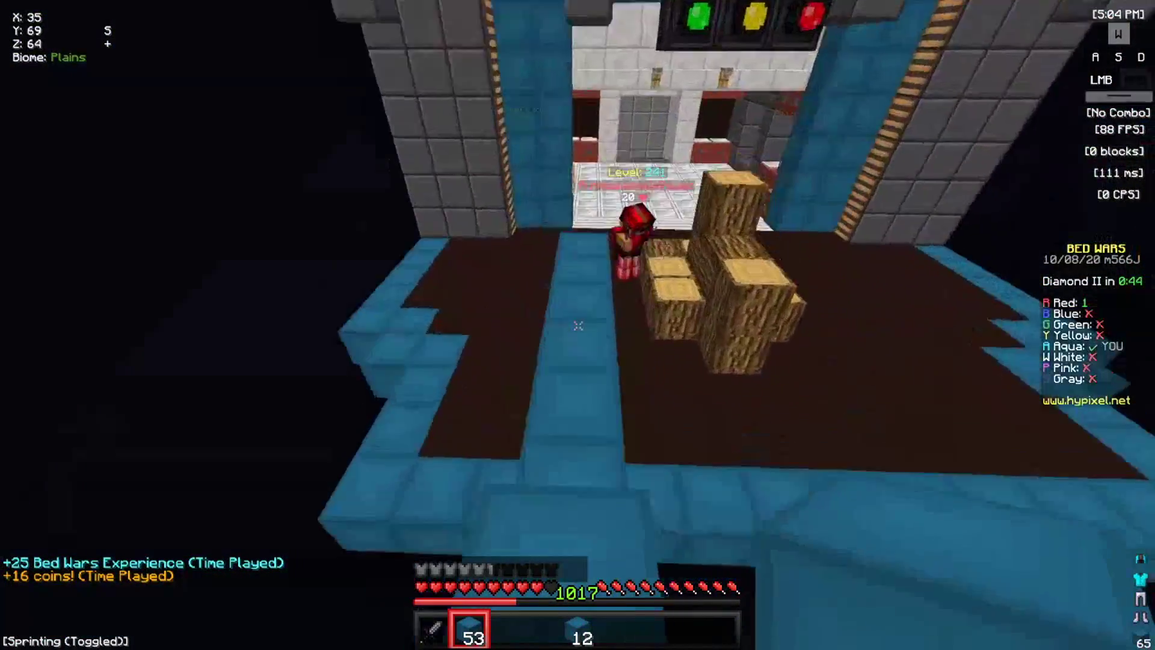
{"action": "key", "text": "space"}
{"action": "right_click", "coordinate": [578, 325]}
Fight the Red player with the sword beside the log structure in the Aqua base, placing wool during the fight
{"action": "key", "text": "1"}
{"action": "left_click", "coordinate": [577, 325]}
{"action": "left_click", "coordinate": [577, 325]}
{"action": "left_click", "coordinate": [577, 324]}
{"action": "key", "text": "d"}
{"action": "left_click", "coordinate": [578, 325]}
{"action": "left_click", "coordinate": [577, 325]}
{"action": "left_click", "coordinate": [578, 325]}
{"action": "left_click", "coordinate": [578, 324]}
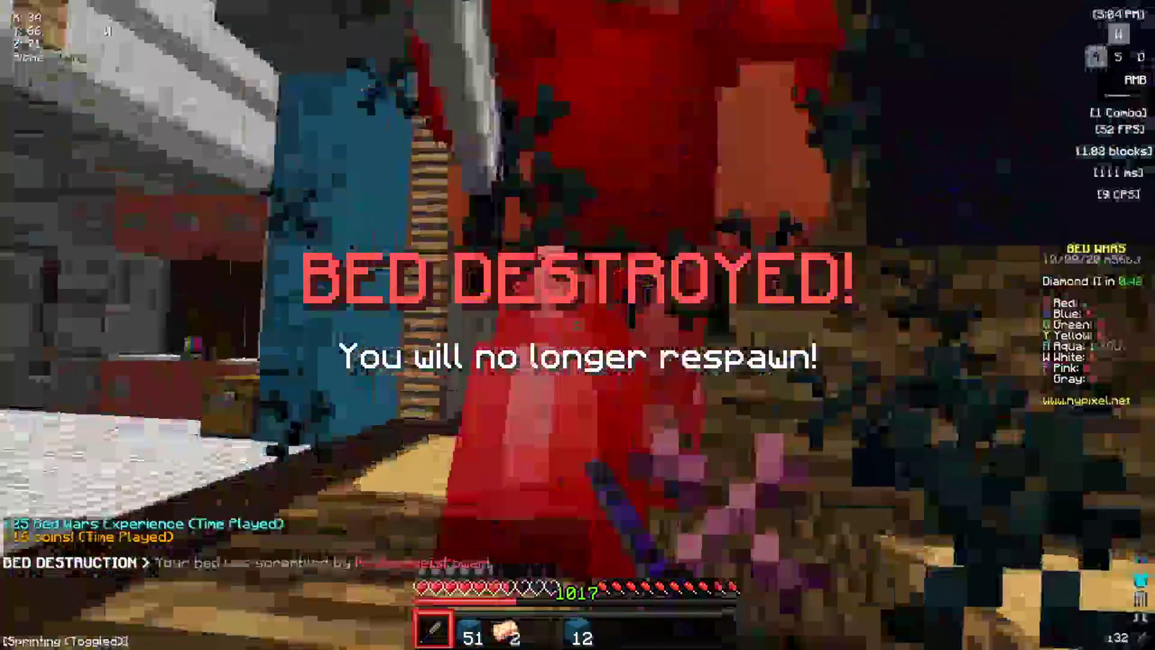
{"action": "left_click", "coordinate": [578, 325]}
{"action": "left_click", "coordinate": [577, 325]}
{"action": "key", "text": "a"}
{"action": "left_click", "coordinate": [578, 324]}
{"action": "key", "text": "2"}
{"action": "right_click", "coordinate": [578, 325]}
{"action": "key", "text": "1"}
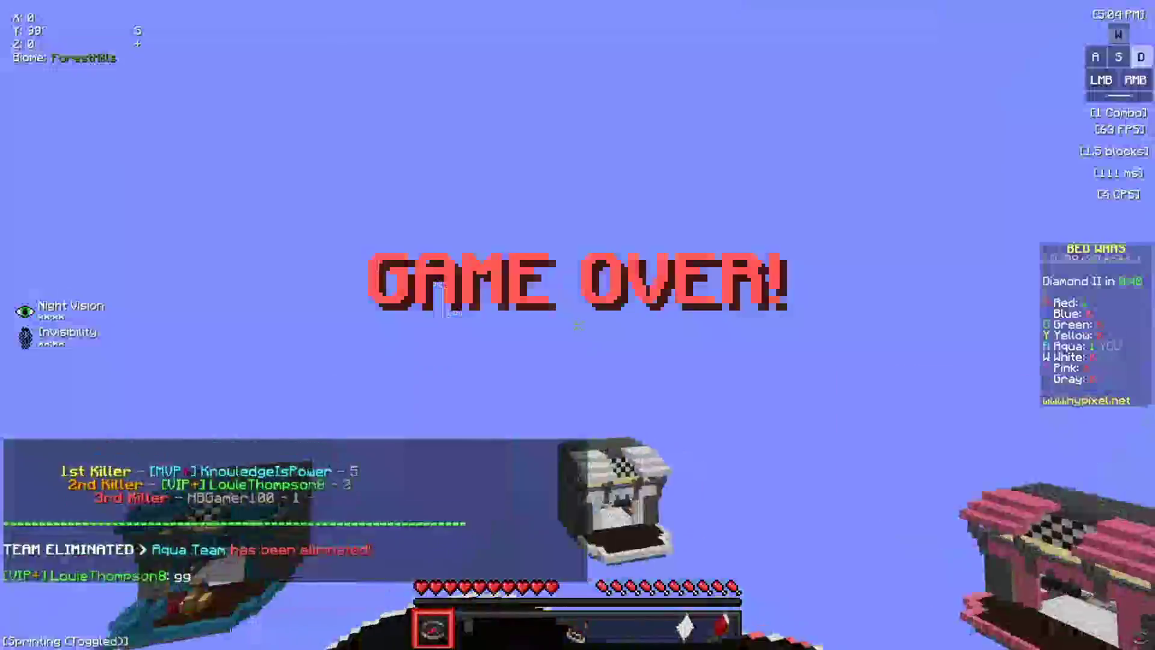
Check the player list and fly backwards above the map as a spectator
{"action": "key", "text": "Tab"}
{"action": "key", "text": "s"}
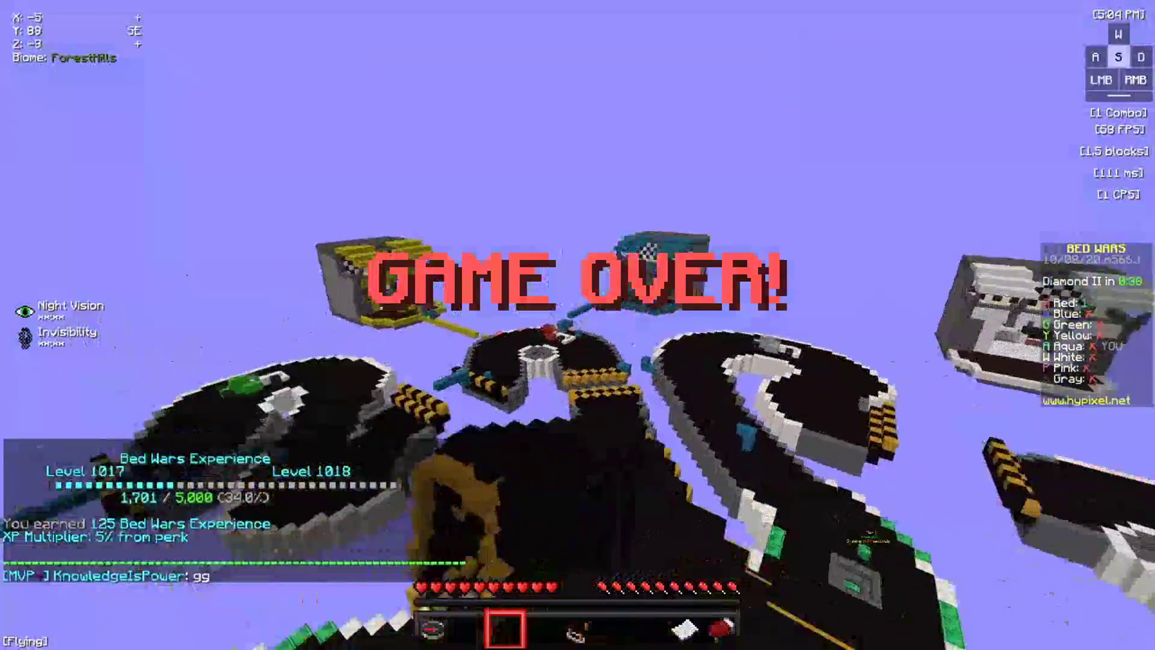